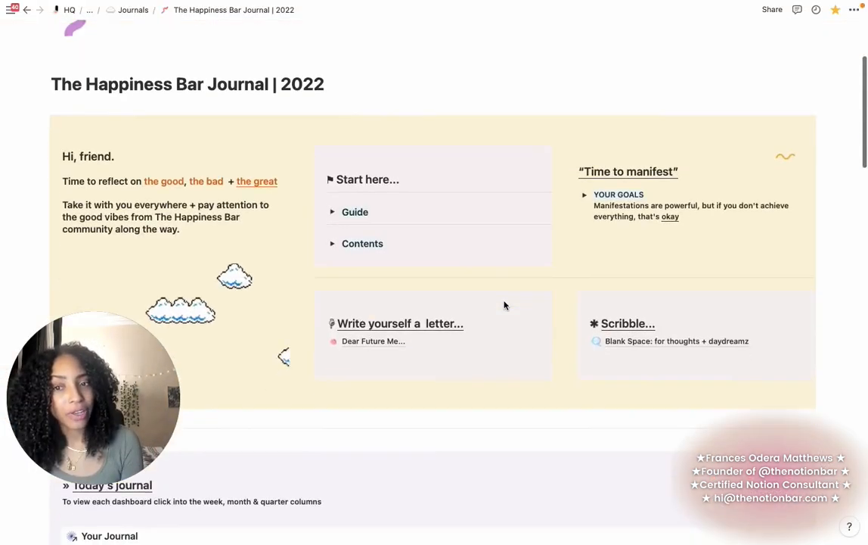
- Look through The Happiness Bar Journal | 2022 page from the welcome section down to the January 2022 calendar
scroll(504, 304, down, 4)
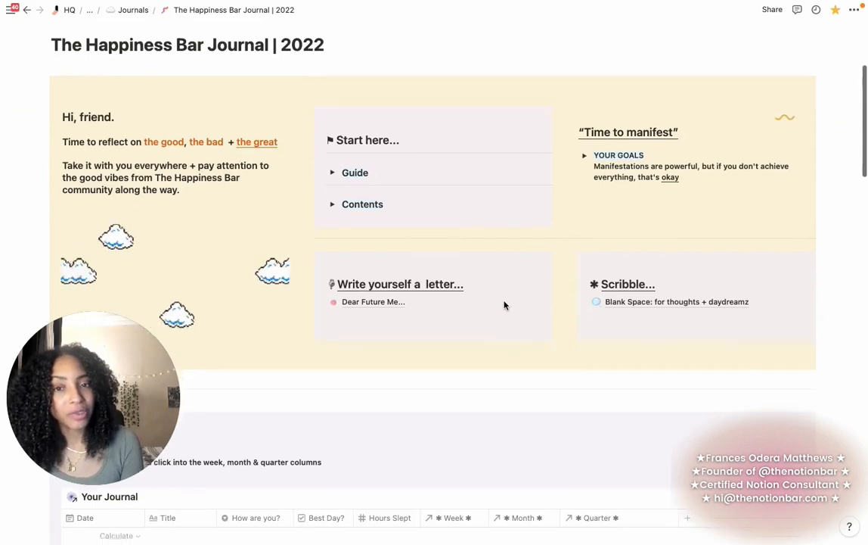
scroll(504, 305, down, 3)
scroll(175, 292, up, 1)
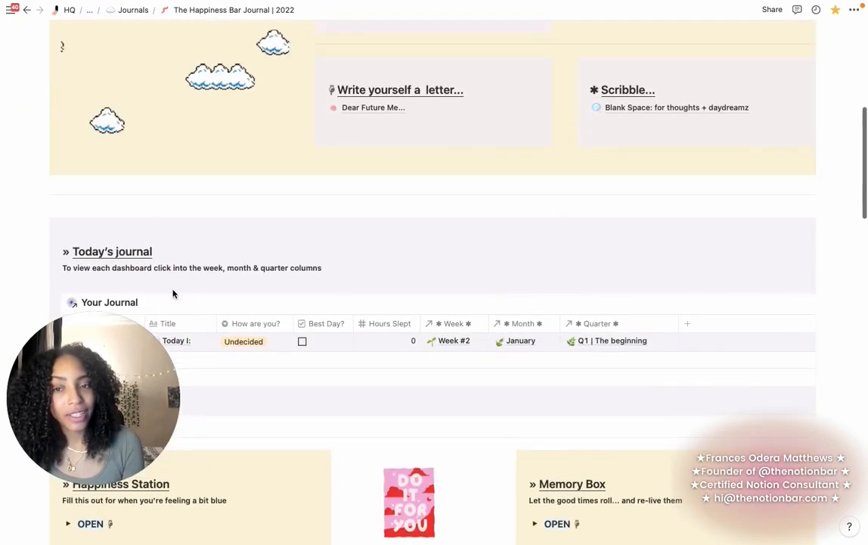
scroll(478, 323, down, 5)
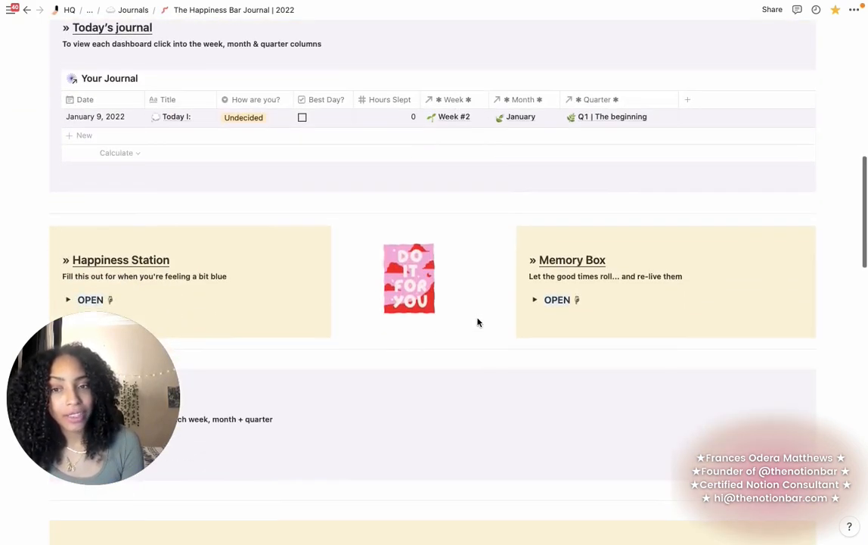
scroll(477, 323, down, 10)
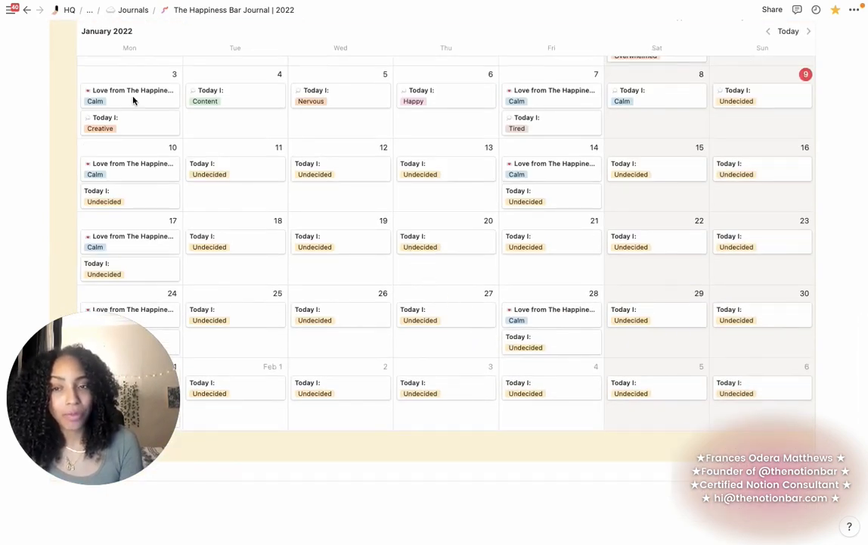
scroll(318, 266, up, 1)
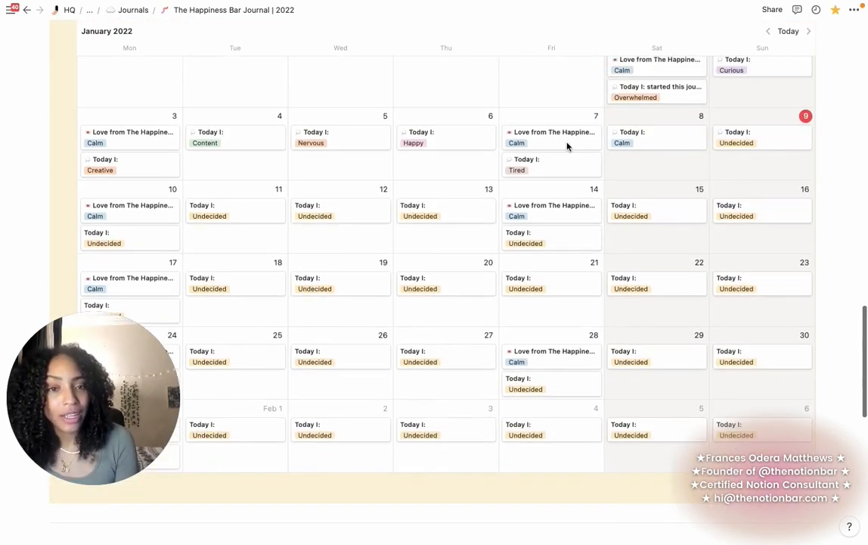
scroll(568, 145, up, 1)
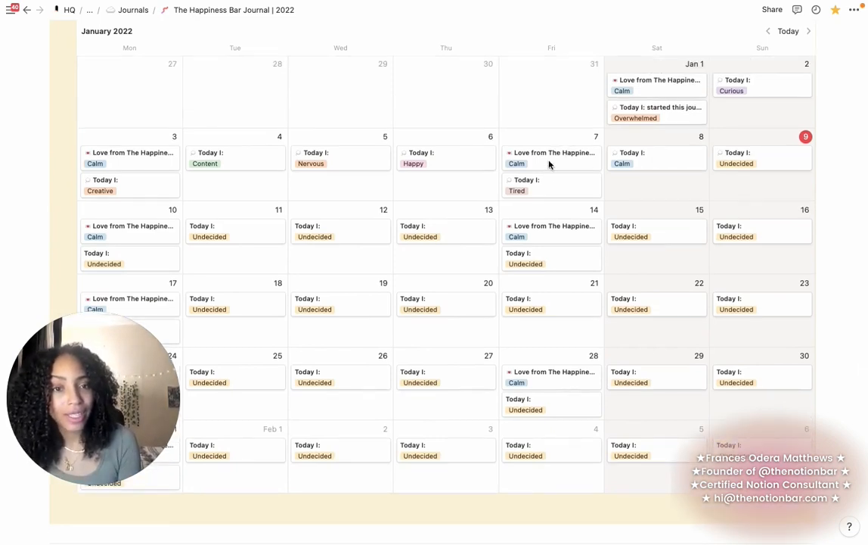
- View the January 7 "Love from The Happiness Bar" calendar entry, close it and return to the upper part of the page
click(550, 154)
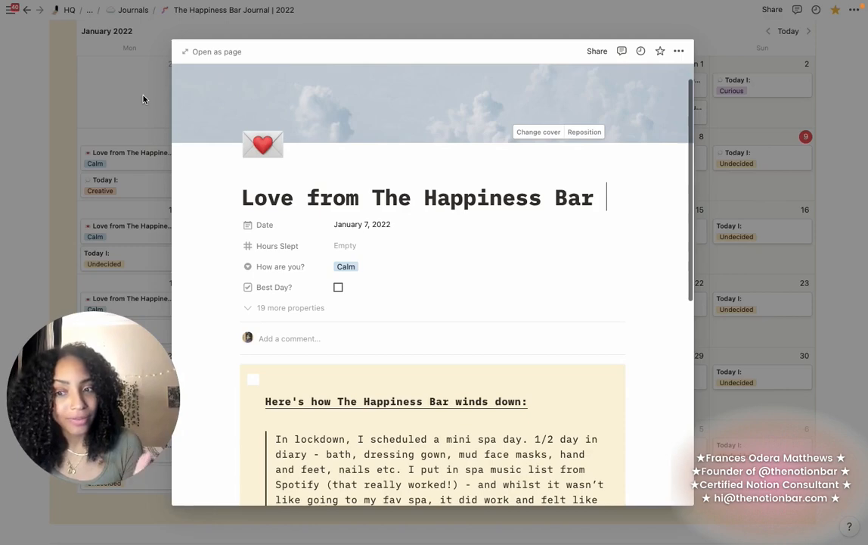
click(143, 99)
scroll(143, 99, up, 10)
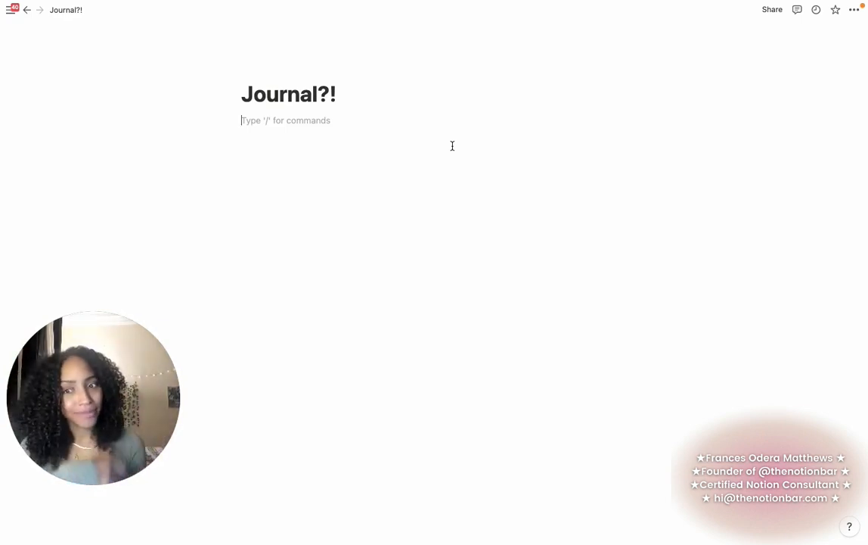
- Apply the Journal template from the Personal template category to the new "Journal?!" page
key(BackSpace)
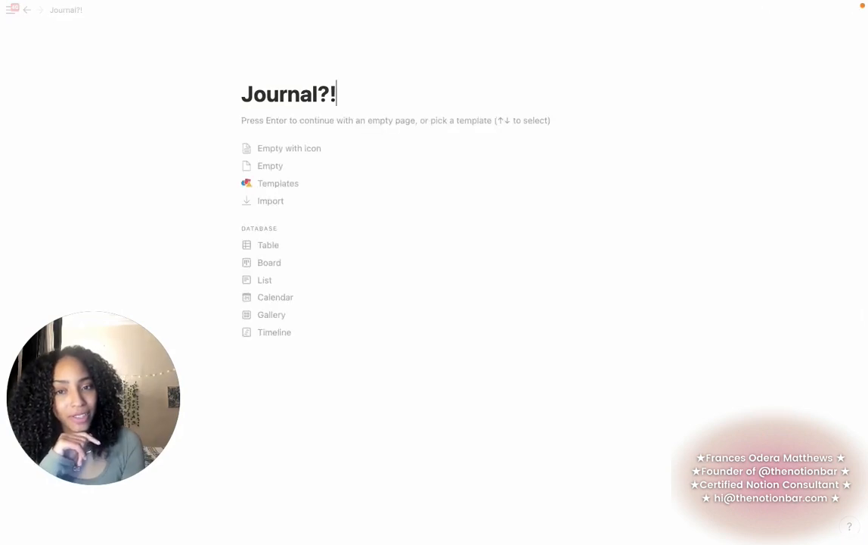
click(309, 185)
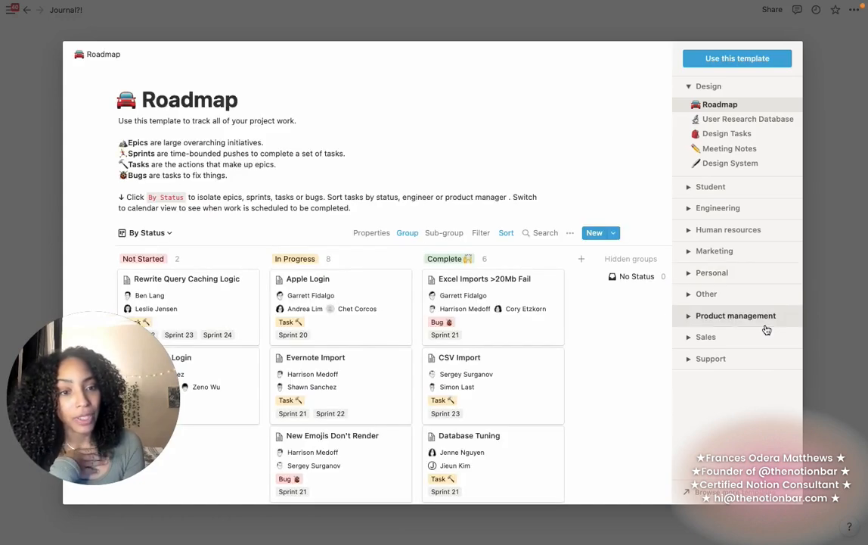
click(709, 278)
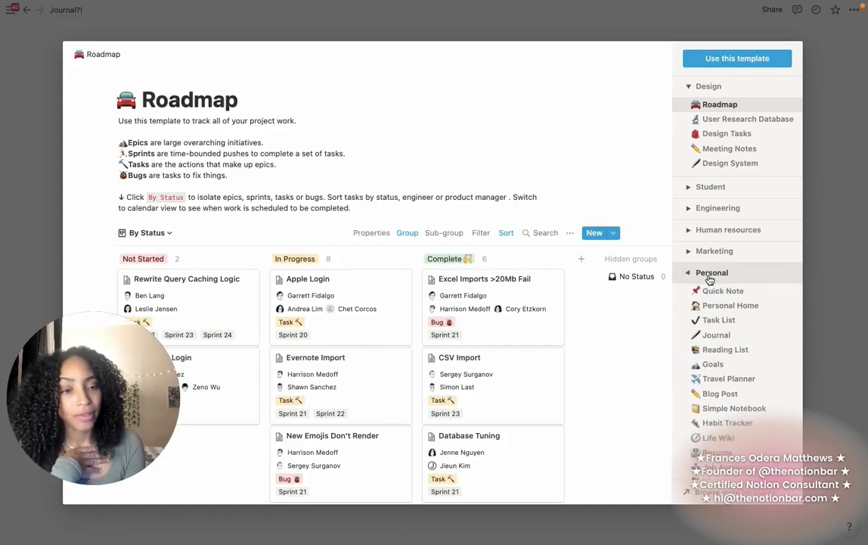
click(717, 334)
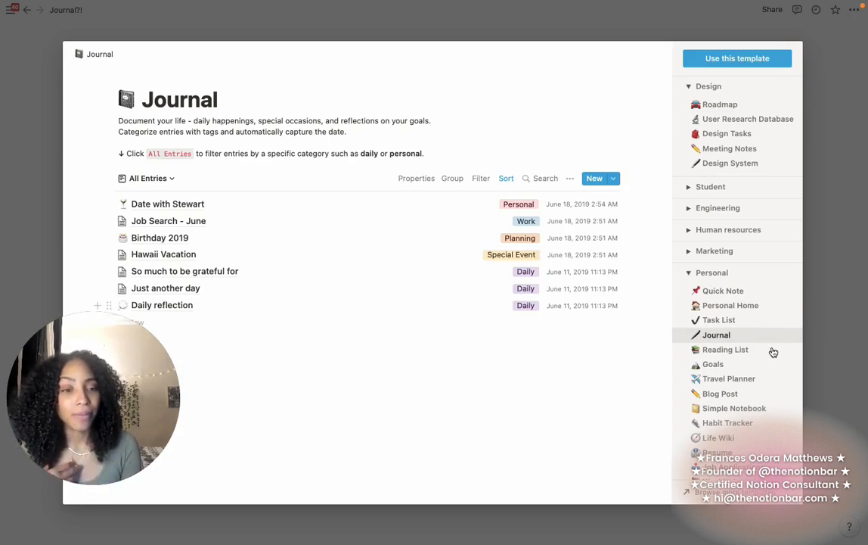
click(745, 60)
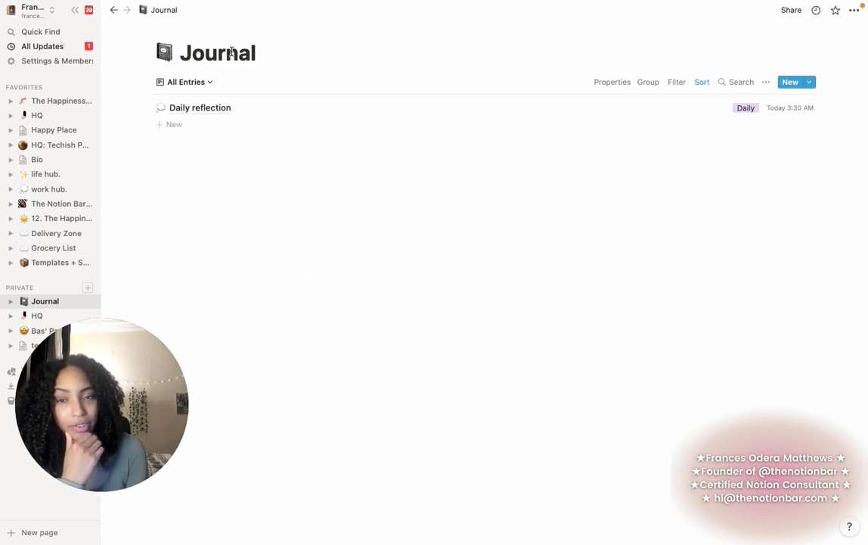
- Create a new untitled private page and move the Journal database into it
drag(230, 51, 272, 277)
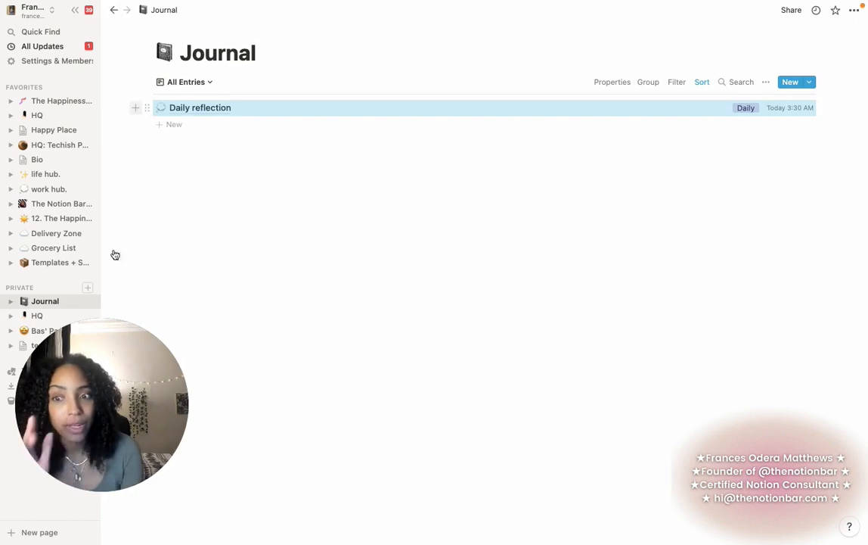
click(87, 287)
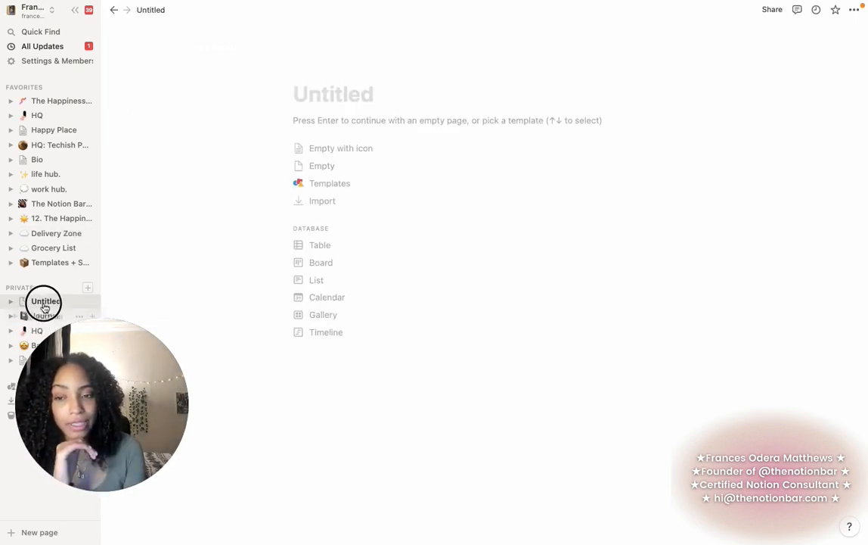
drag(44, 304, 46, 301)
- Turn the Journal database into an inline database on the untitled page and add several empty lines below it
click(287, 121)
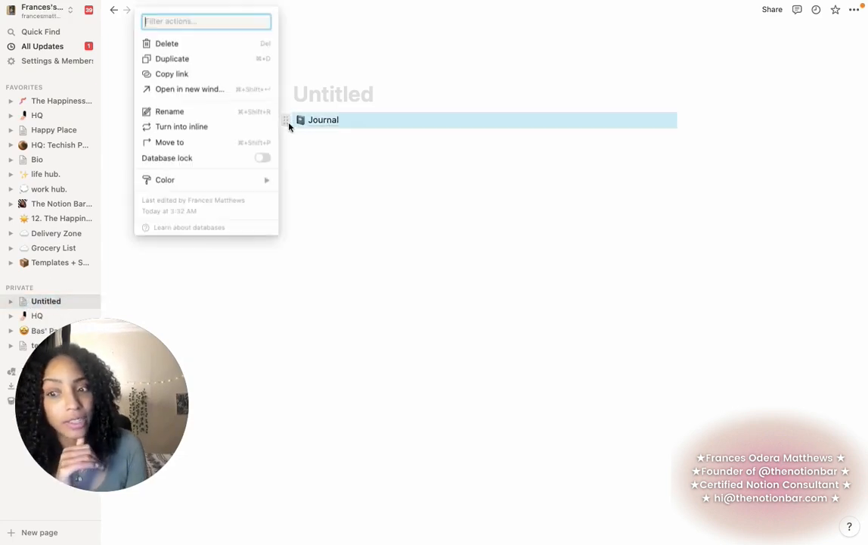
click(241, 127)
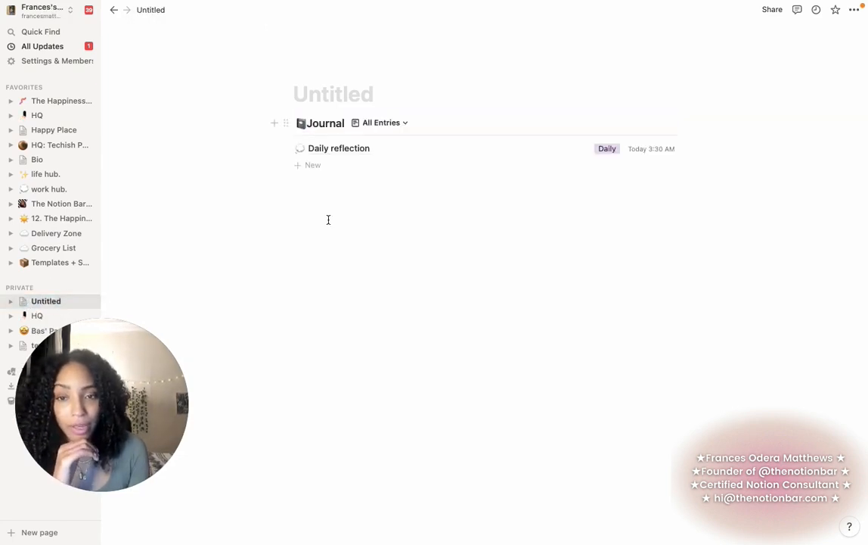
click(328, 219)
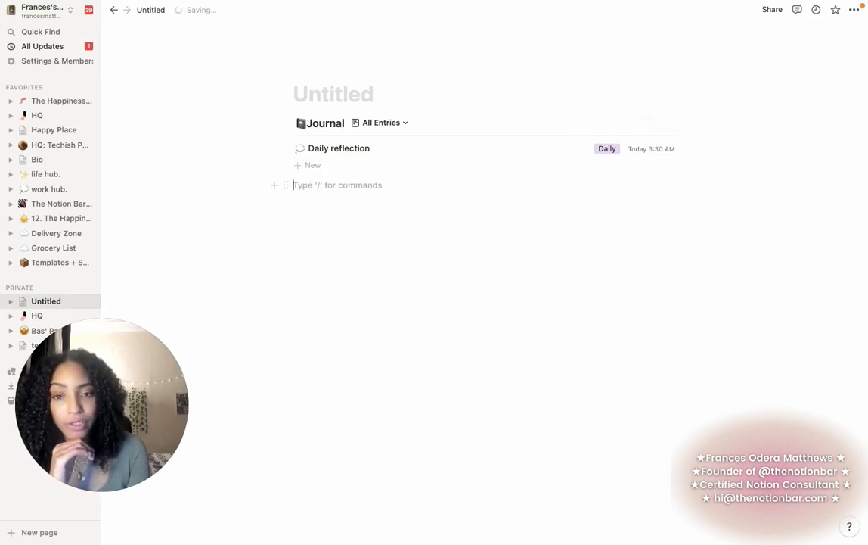
key(Return)
key(Return)
key(Return)
key(Return)
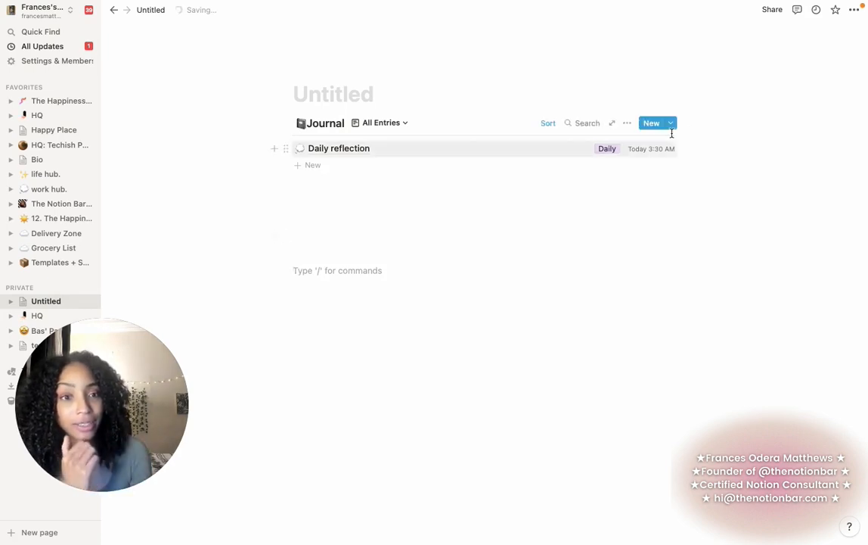
- Look at the Journal database's templates and the options available for the Daily Entry template
click(671, 123)
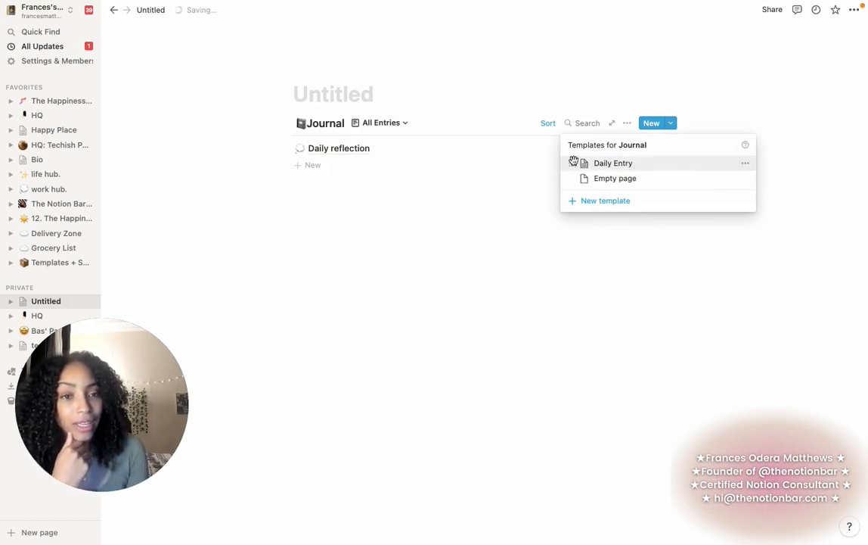
click(745, 166)
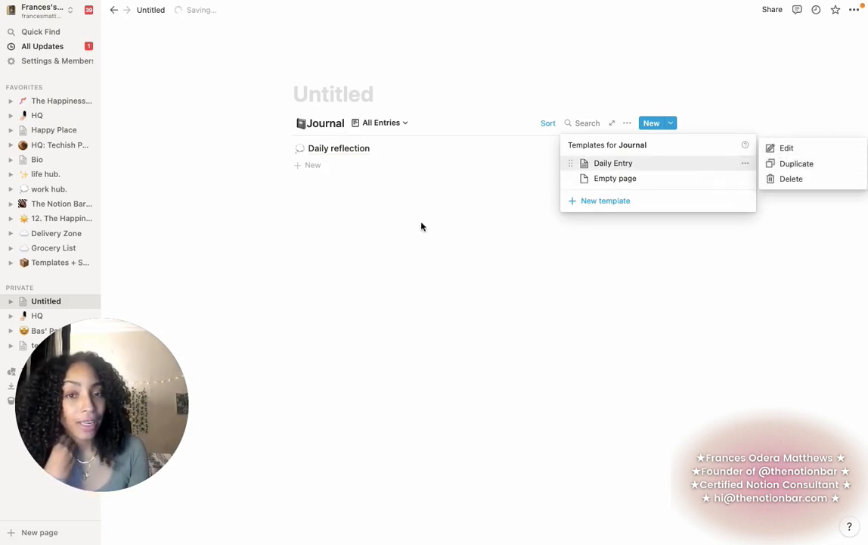
click(409, 165)
click(382, 214)
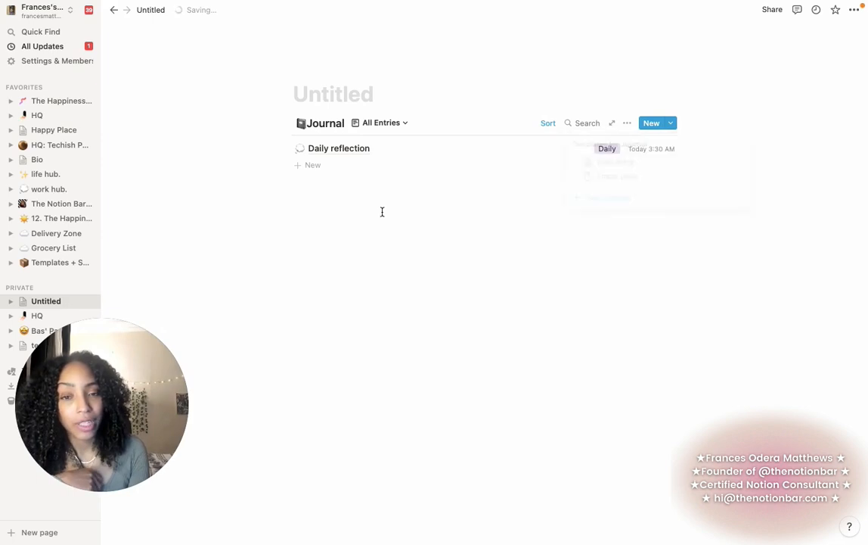
- Add a new entry to the Journal database and open the Daily Entry template for editing from it
click(398, 157)
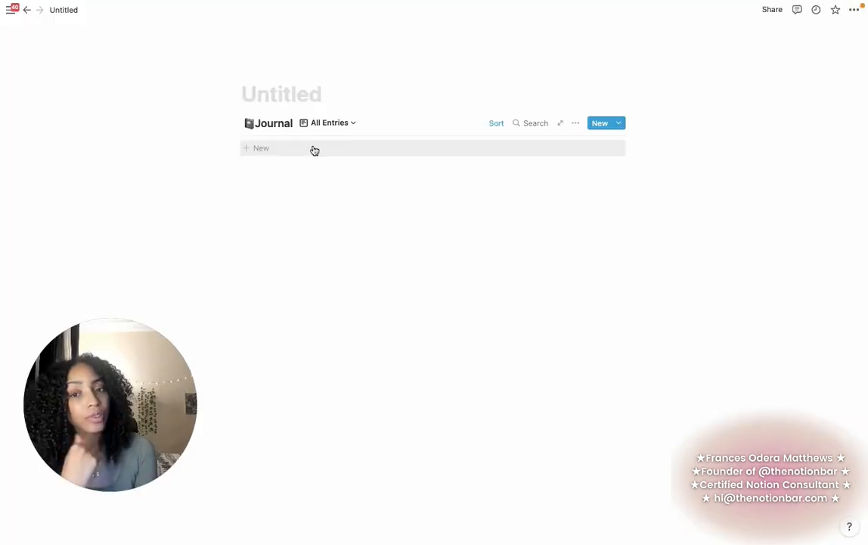
click(312, 149)
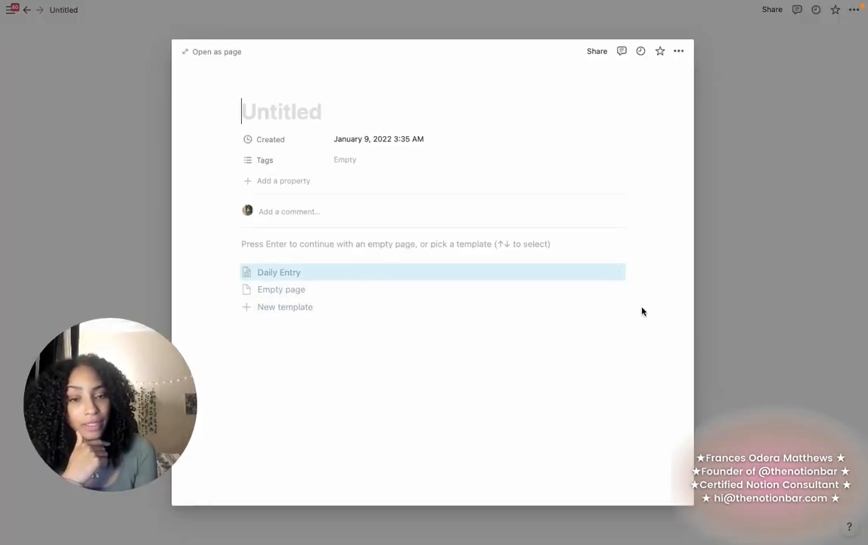
click(616, 272)
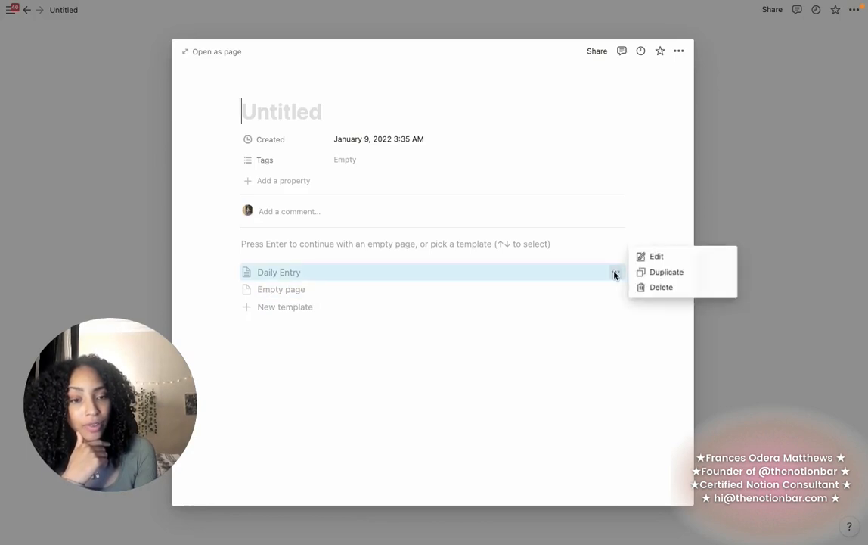
click(657, 258)
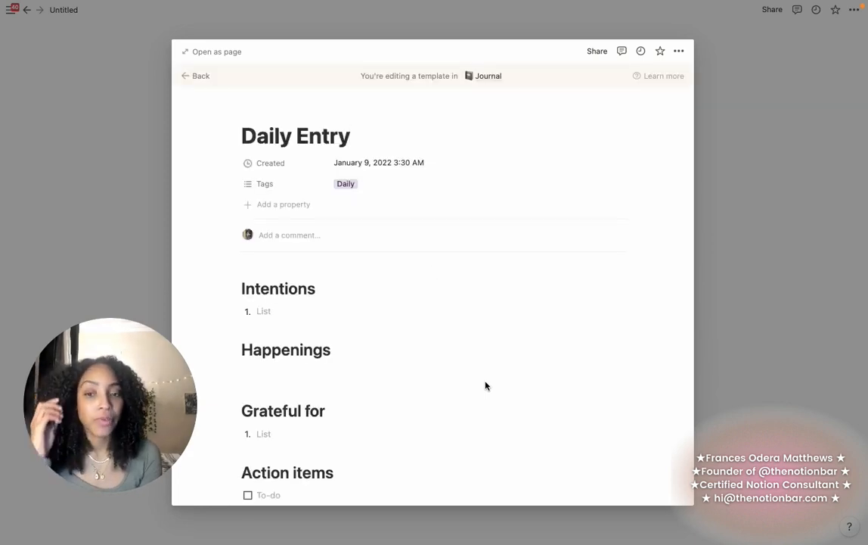
- Delete the Intentions, Happenings, Grateful for and Action items sections from the Daily Entry template
scroll(486, 385, down, 1)
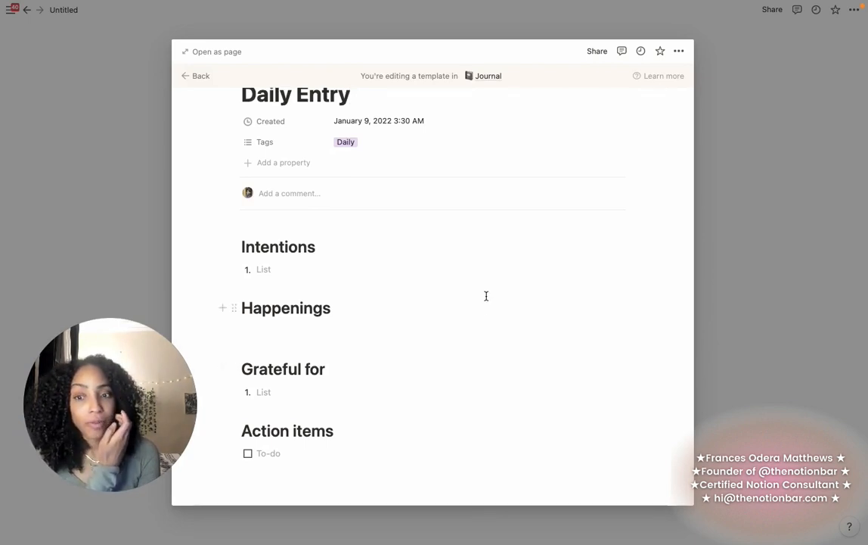
drag(280, 473, 309, 239)
key(BackSpace)
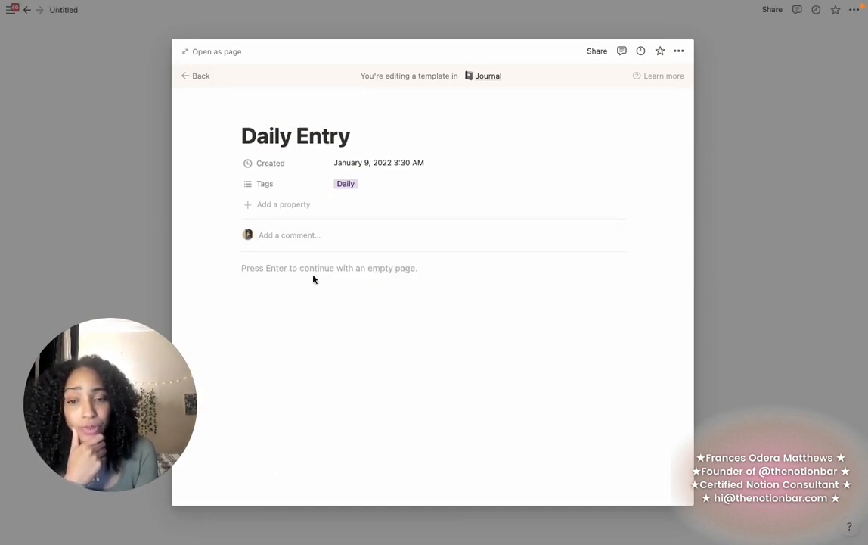
- Write the prompt "What are you manifesting today?" in the Daily Entry template's body, followed by an empty line
click(313, 275)
text(/)
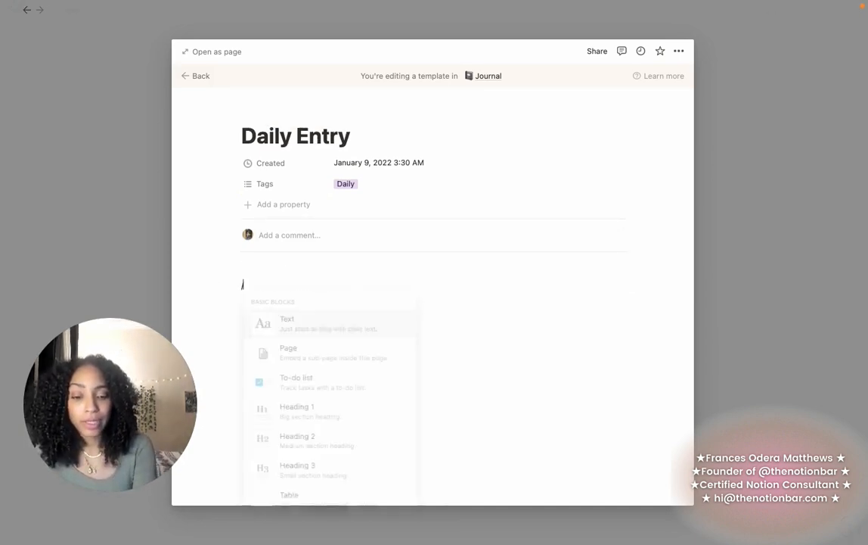
key(BackSpace)
text(W)
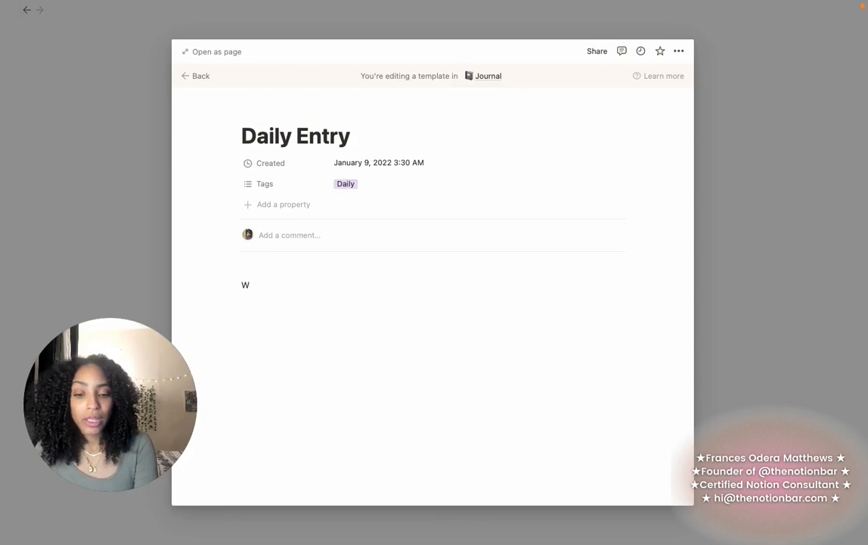
text(hat a)
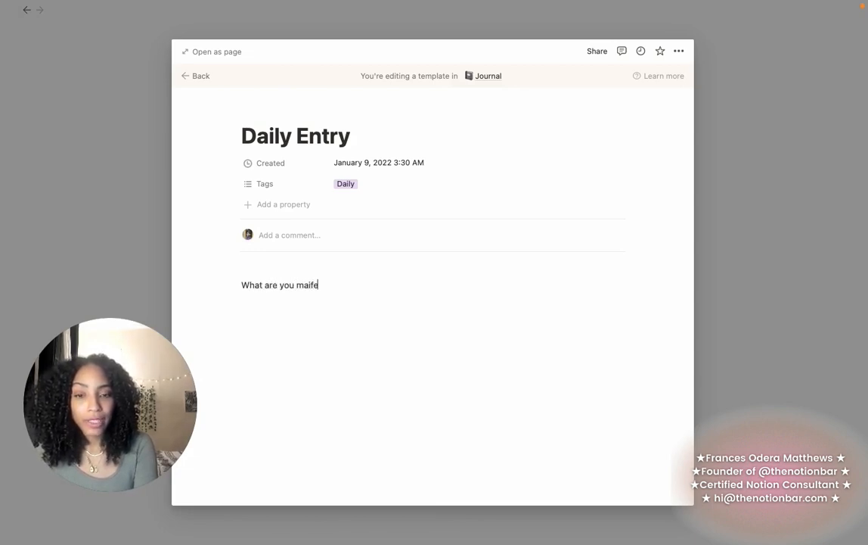
text(re you manifesting today?)
key(Return)
key(Return)
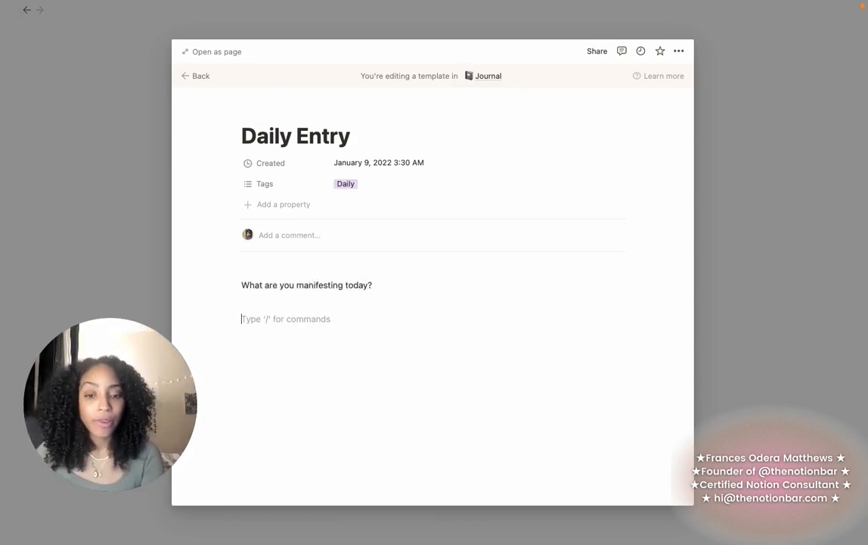
- Add the prompts "How are you feeling today?" and "What's a positive force in your life?" below the manifesting prompt in the Daily Entry template
text(How are you )
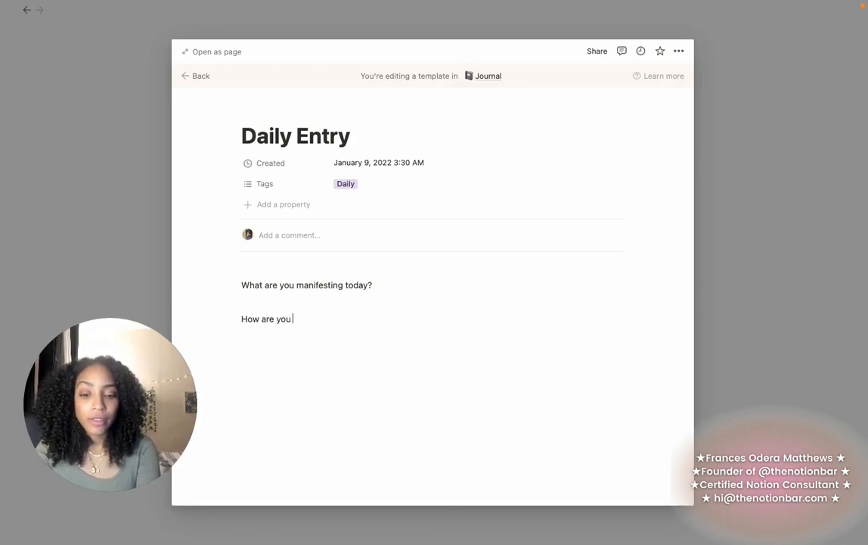
text(feeling today)
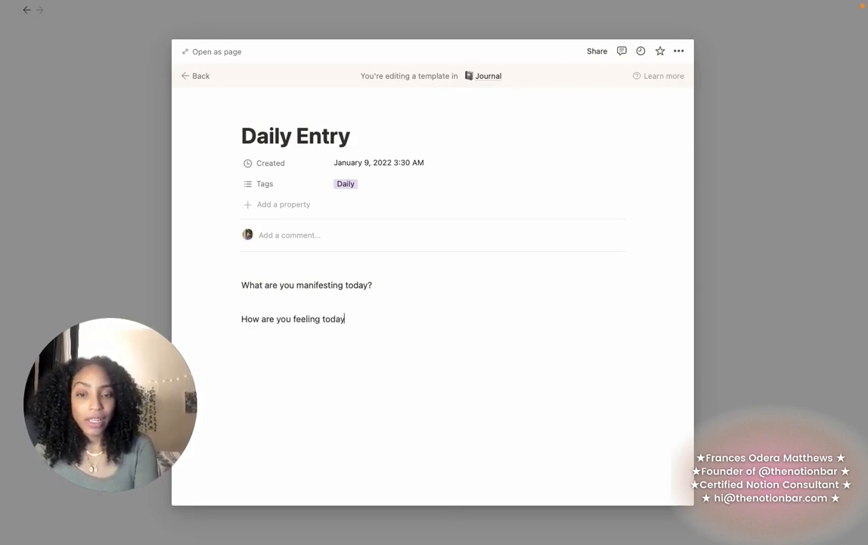
text(?)
key(Return)
key(Return)
text(What's)
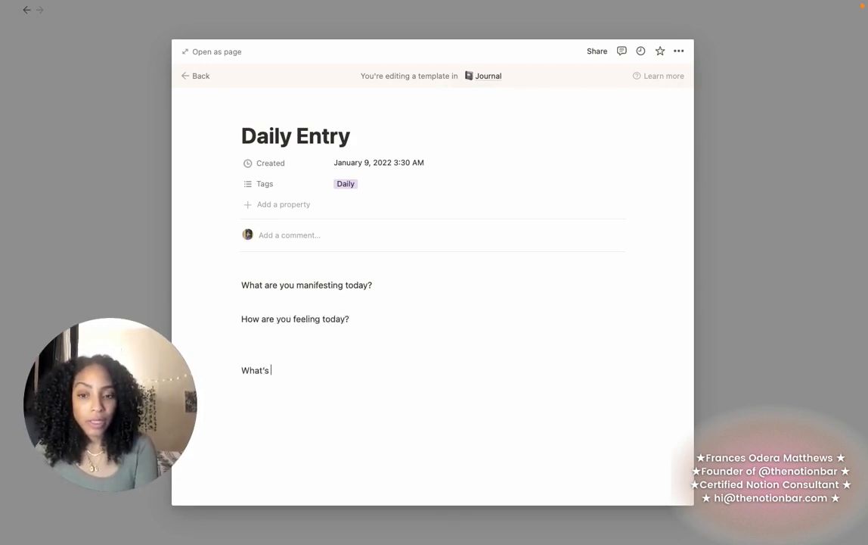
text( a positive fo)
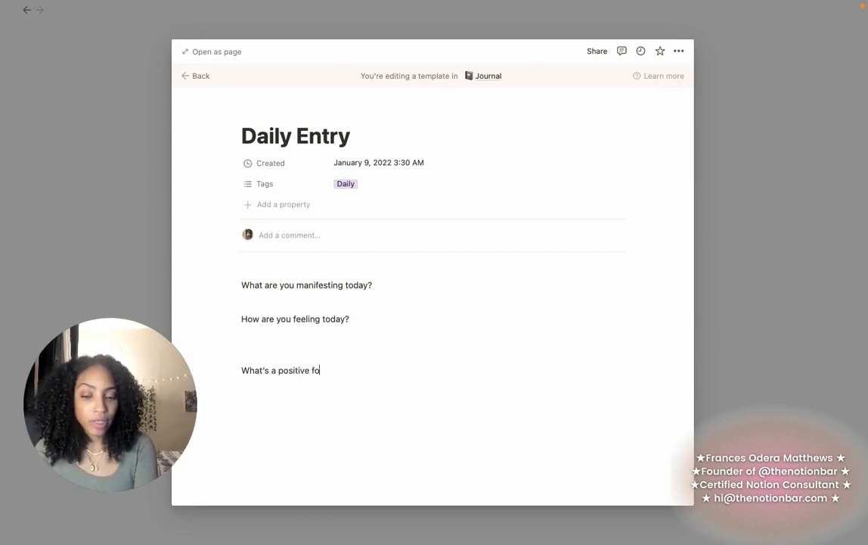
text(rce in your life?)
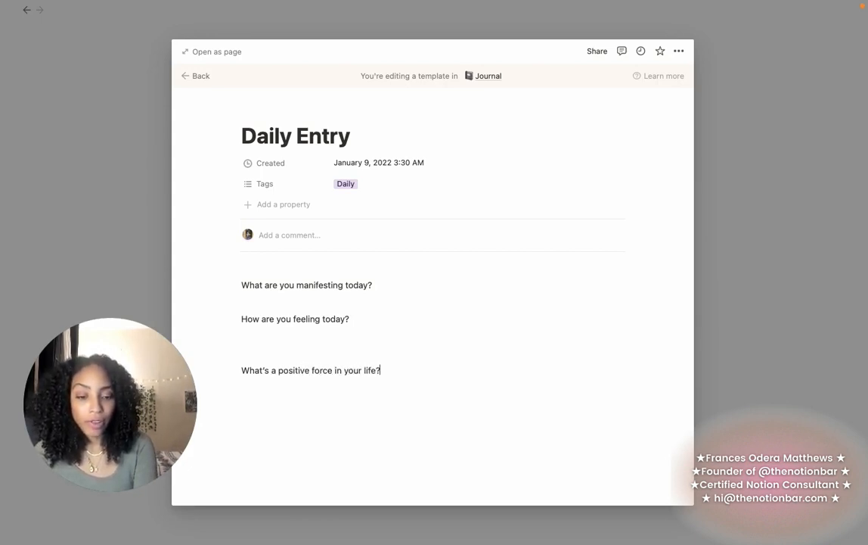
- Add the prompt "What are you grateful for?" at the end and remove the extra empty line above the positive force prompt
key(Return)
text(What are you g)
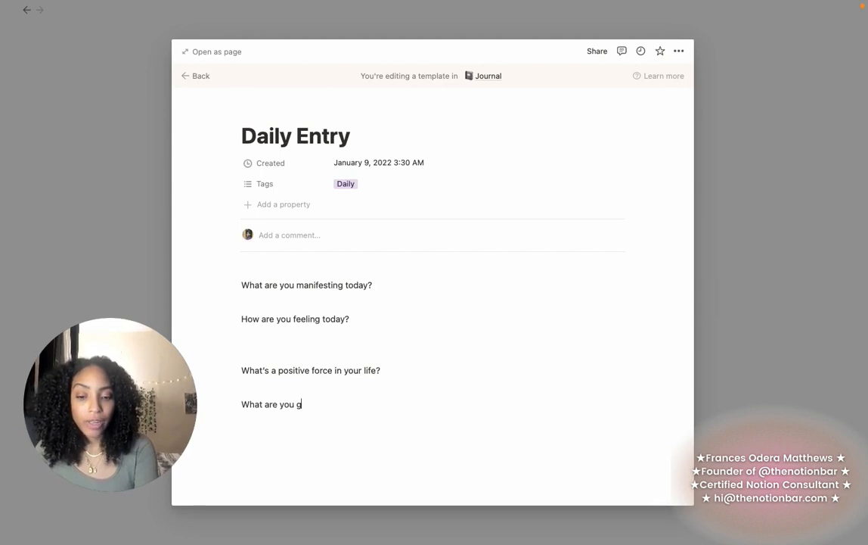
text(ratefule.)
key(BackSpace)
key(BackSpace)
text(for?)
key(Up)
key(Up)
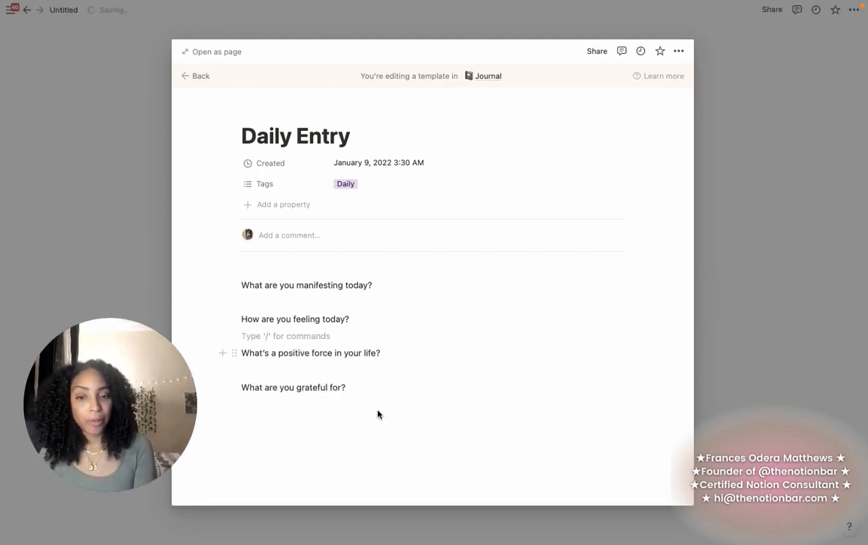
key(BackSpace)
- Turn all the prompt lines in the Daily Entry template, including the empty ones between them, into Heading 2
click(369, 387)
drag(239, 276, 235, 285)
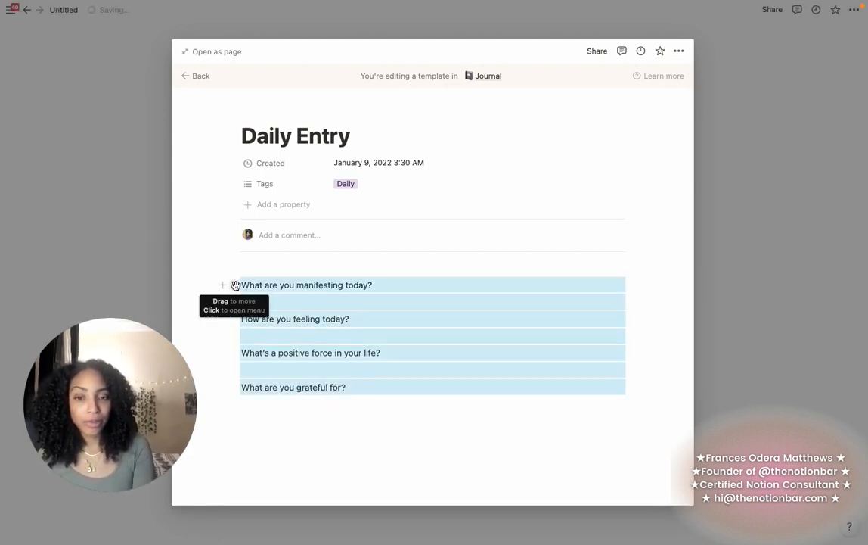
click(235, 285)
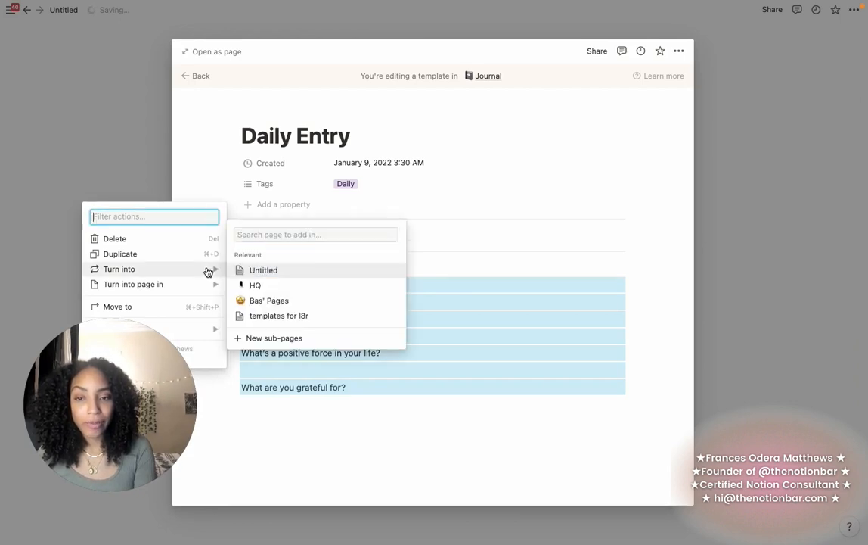
mouse_move(209, 270)
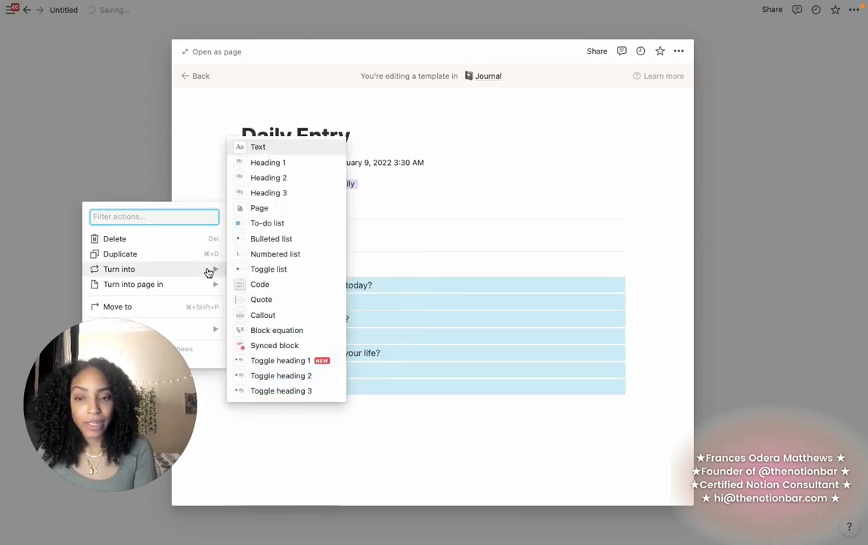
click(293, 179)
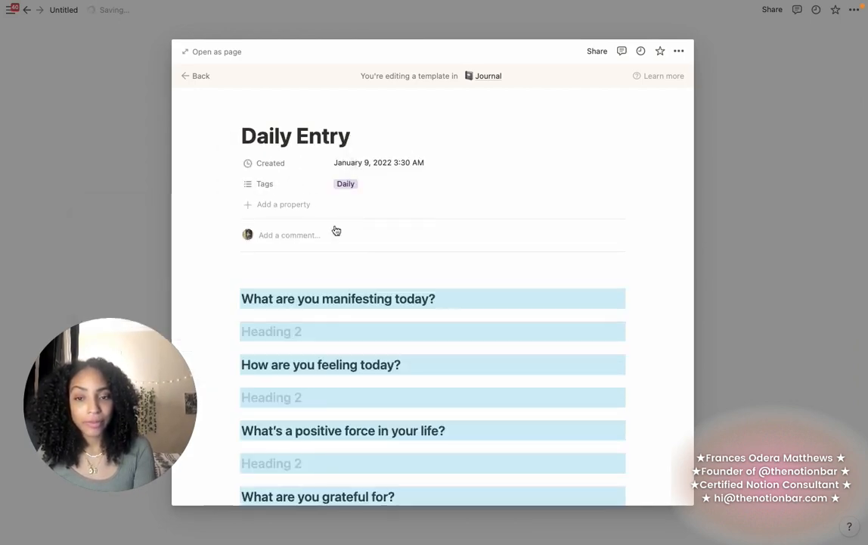
click(452, 302)
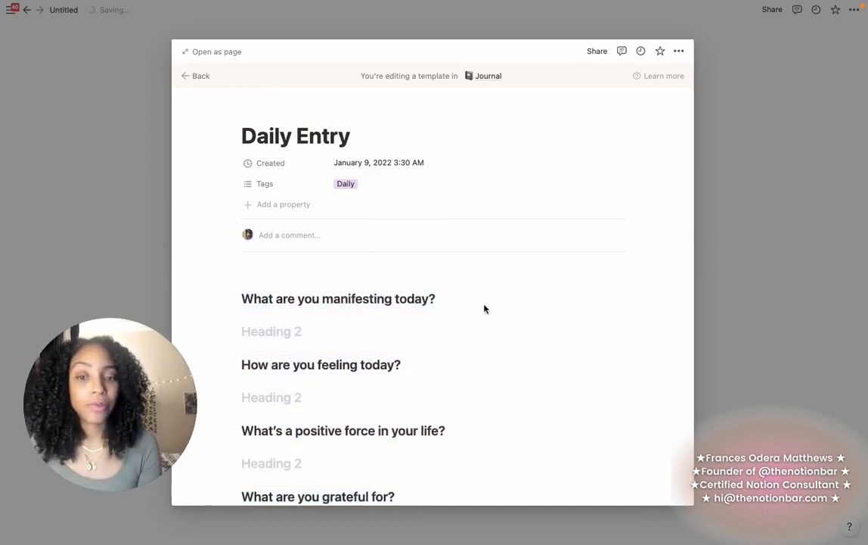
- Convert the three empty Heading 2 lines between the prompts back to plain text lines
click(373, 330)
key(BackSpace)
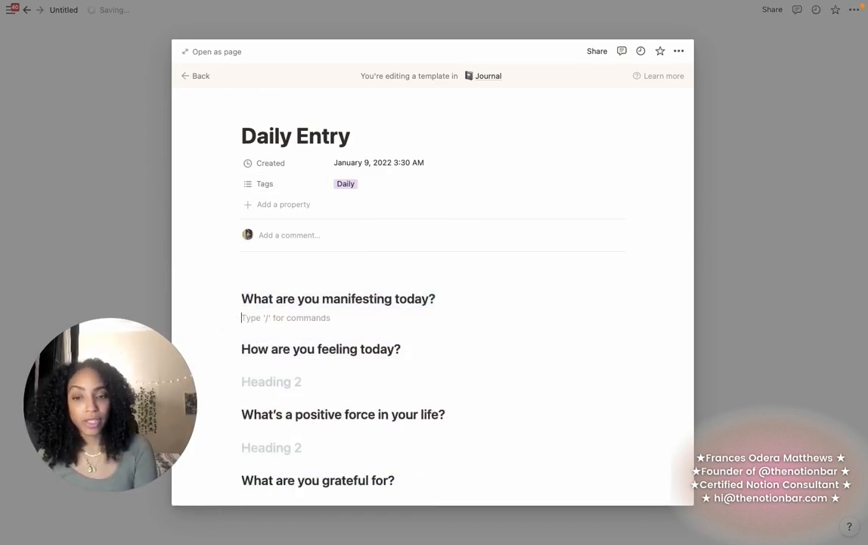
click(320, 374)
key(BackSpace)
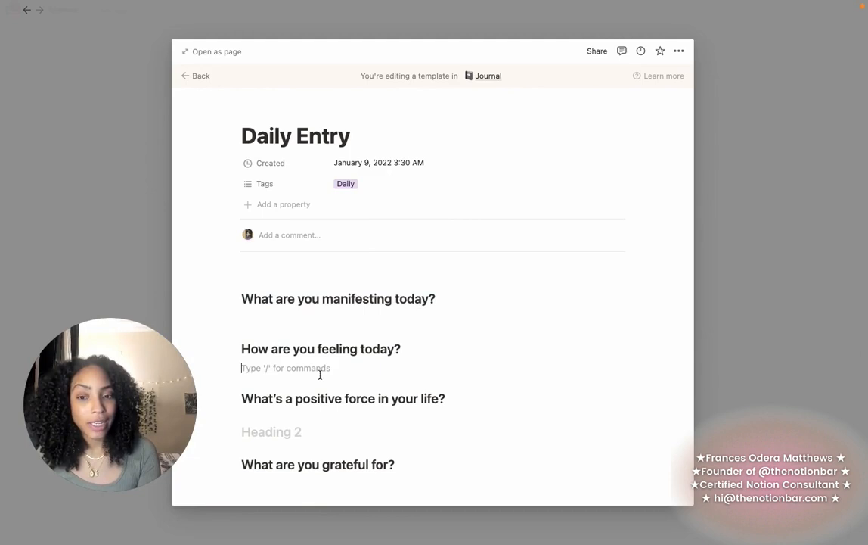
click(287, 435)
key(BackSpace)
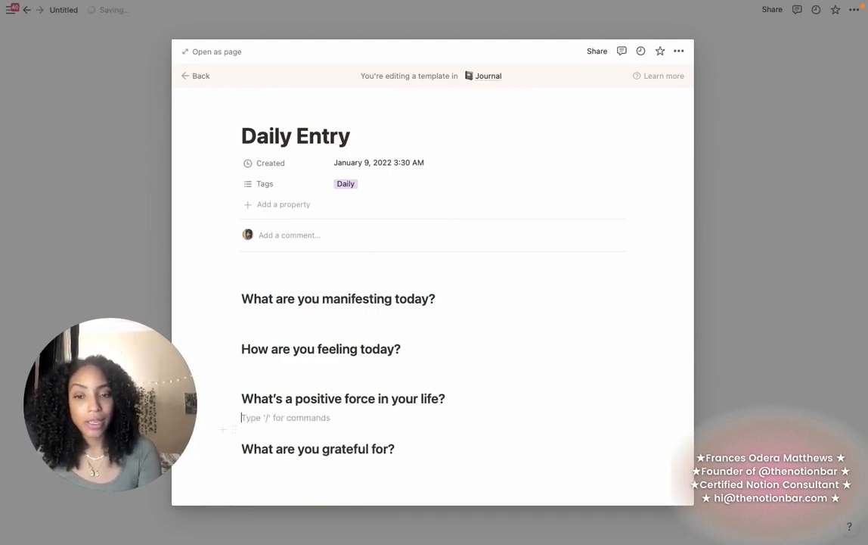
- Close the template editor, open the untitled Journal entry and apply the Daily Entry template to it
key(Escape)
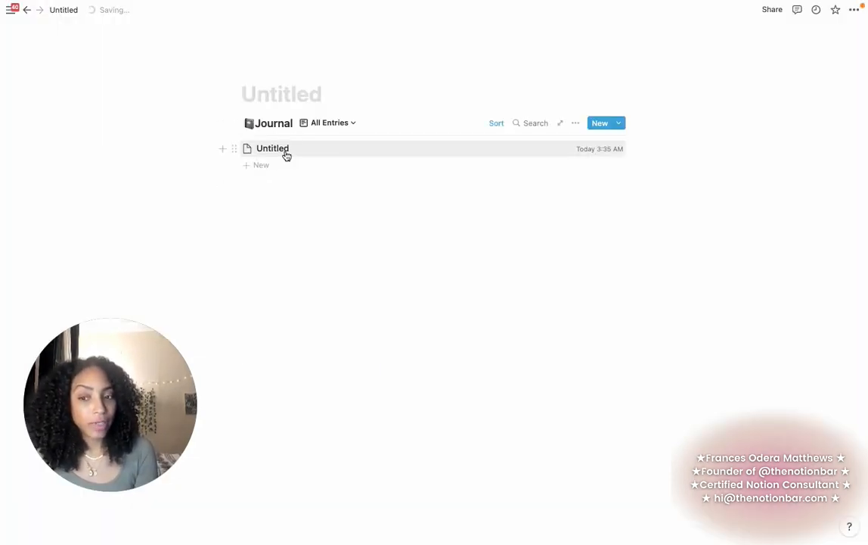
click(286, 154)
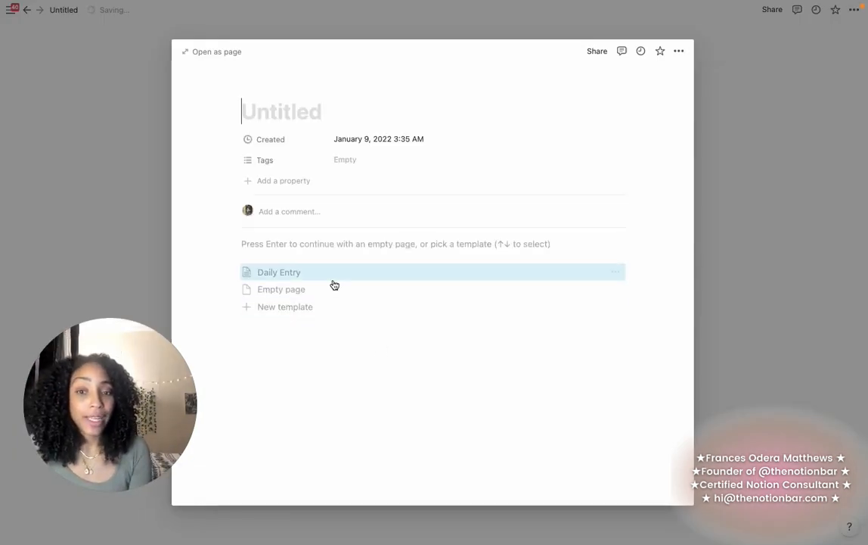
click(334, 273)
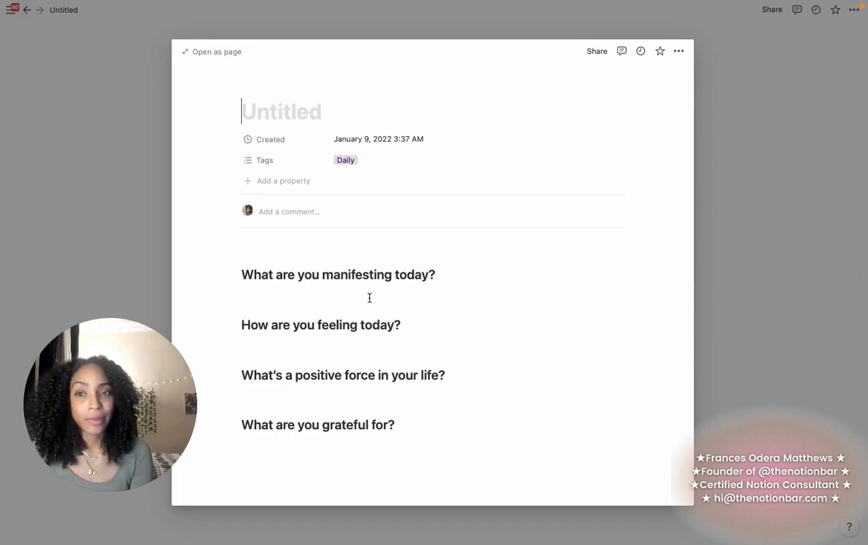
- Examine the AM and PM reflection prompts in the "Today I:" entry of The Happiness Bar Journal as an example
click(851, 265)
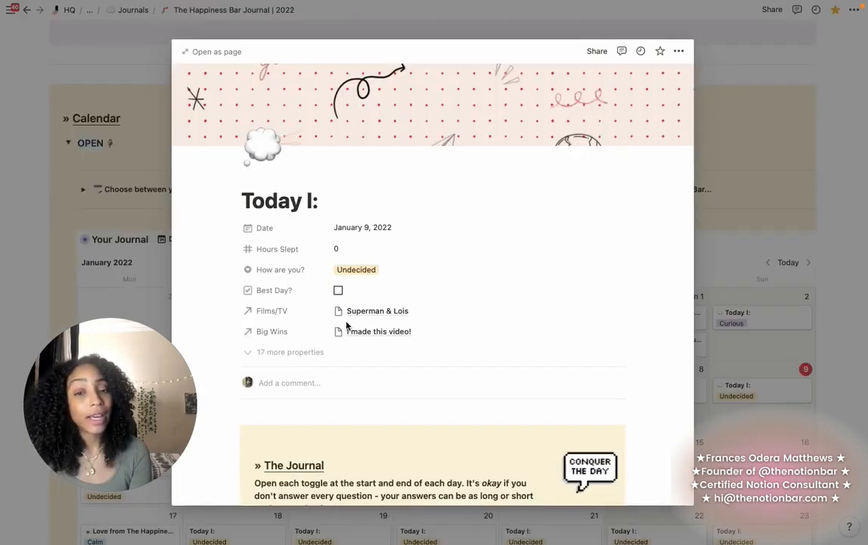
scroll(347, 325, down, 10)
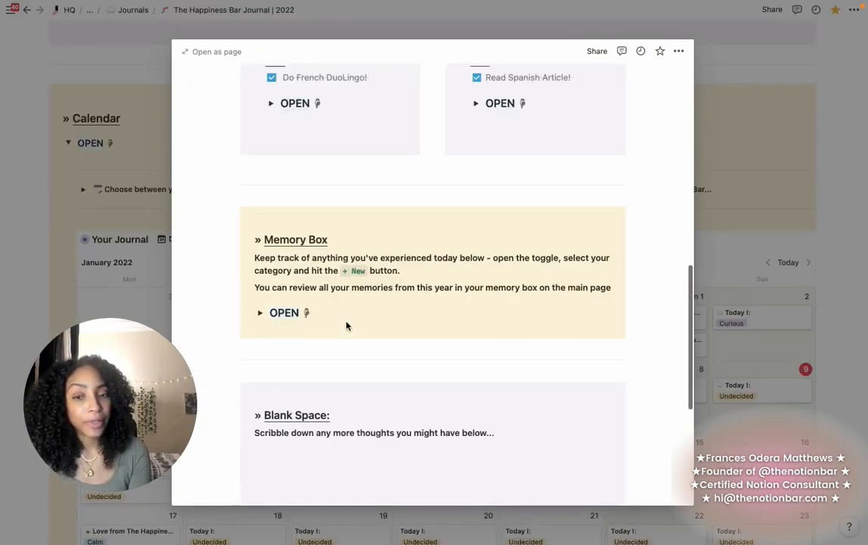
scroll(347, 326, down, 3)
scroll(347, 325, up, 10)
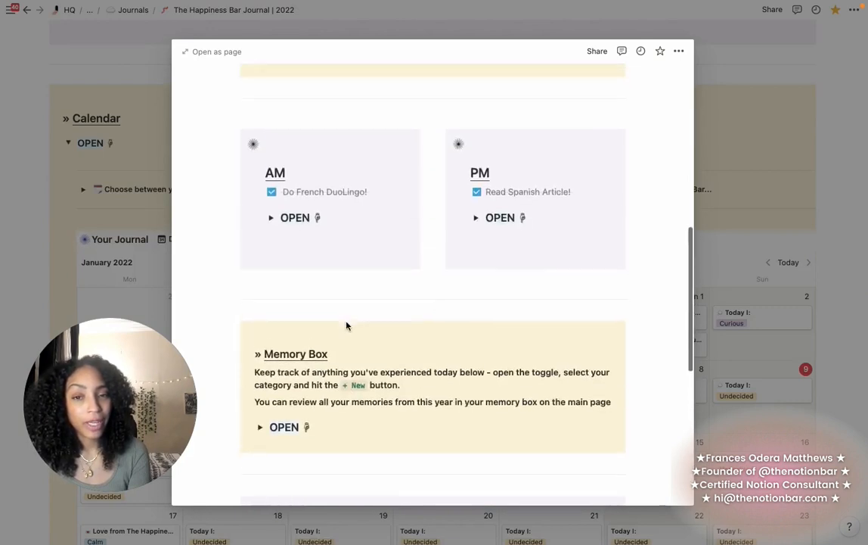
click(476, 227)
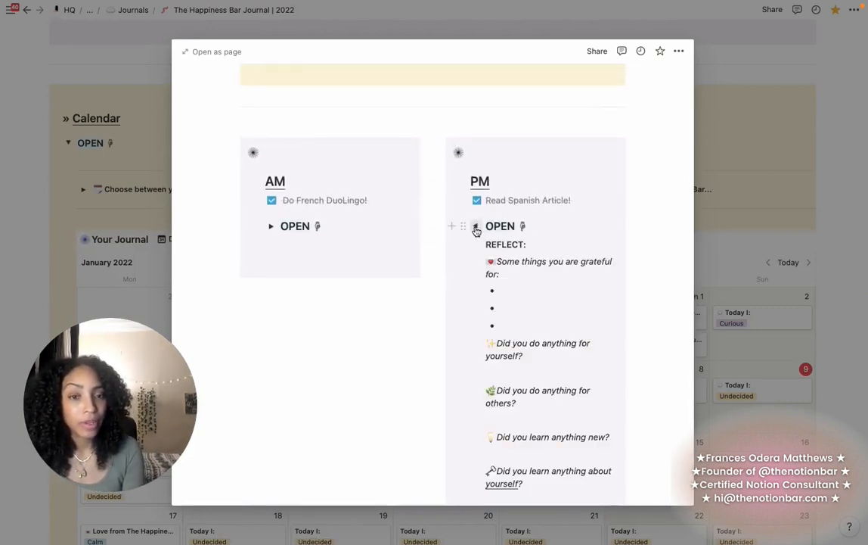
click(271, 227)
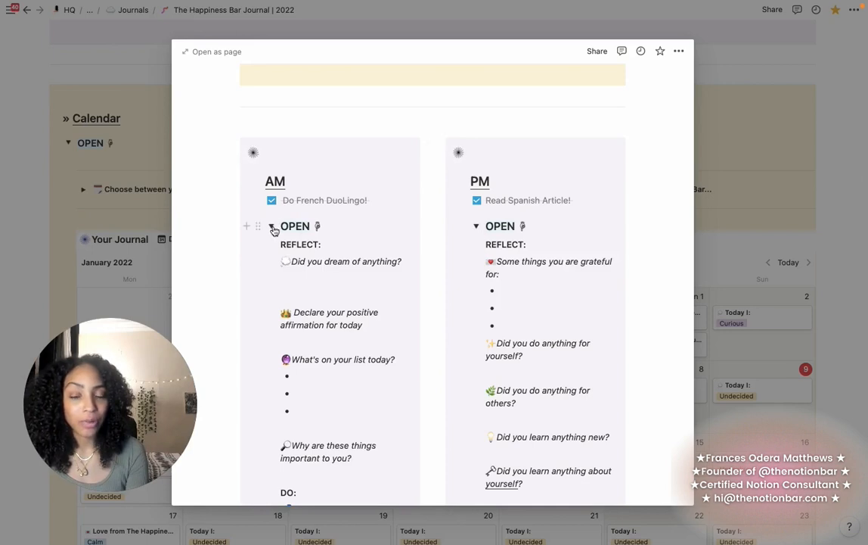
click(478, 228)
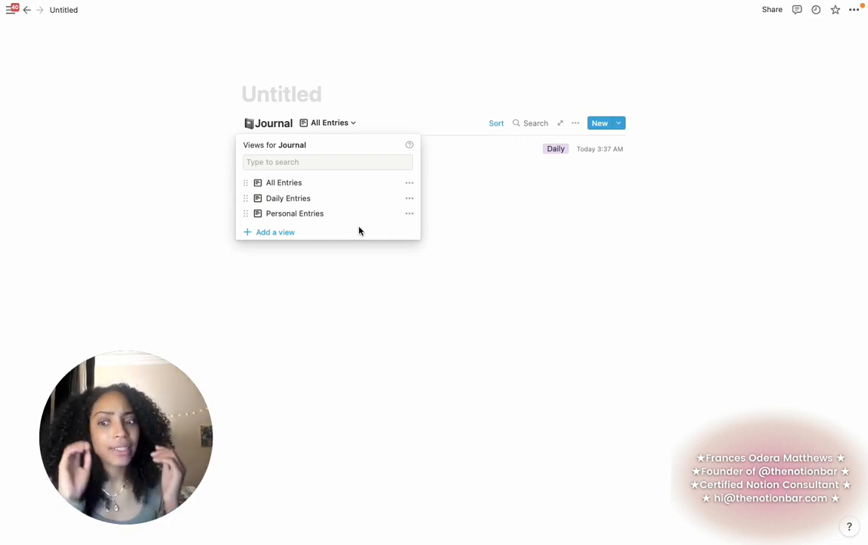
- Add a table view named Database to the Journal database and place it first in the list of views
click(295, 233)
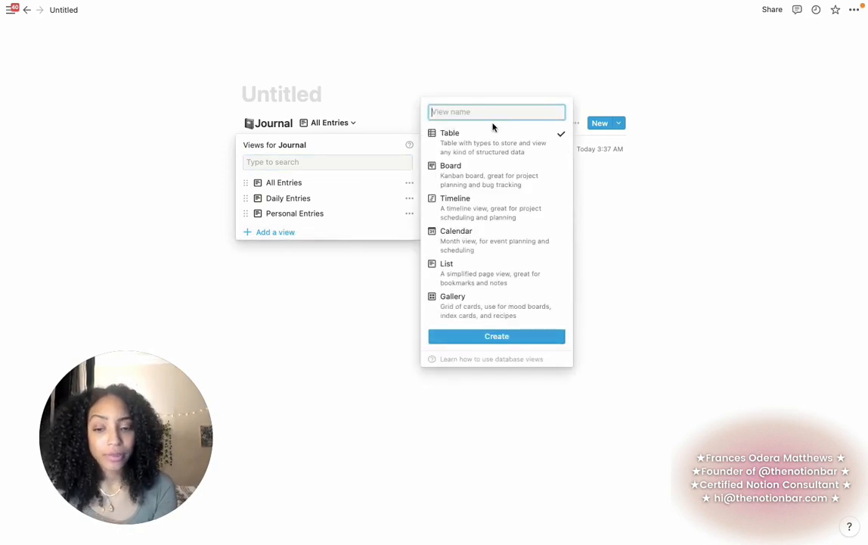
text(Database)
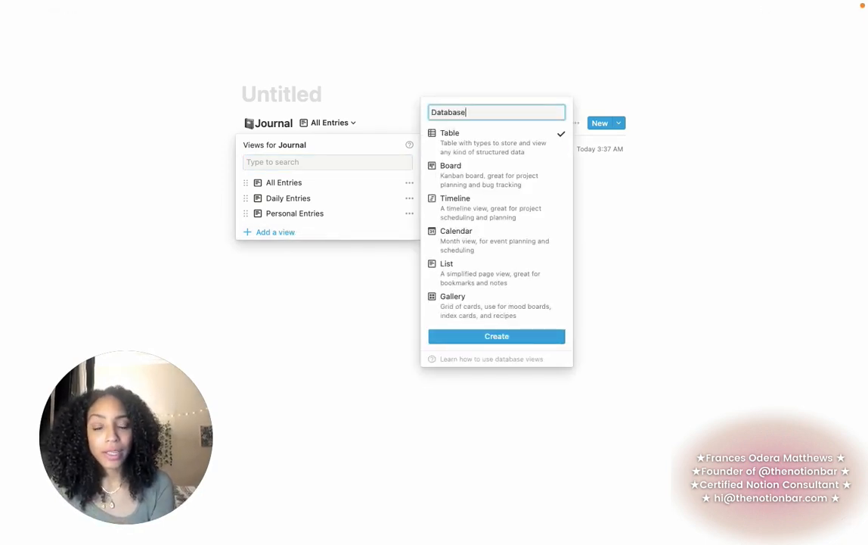
click(503, 336)
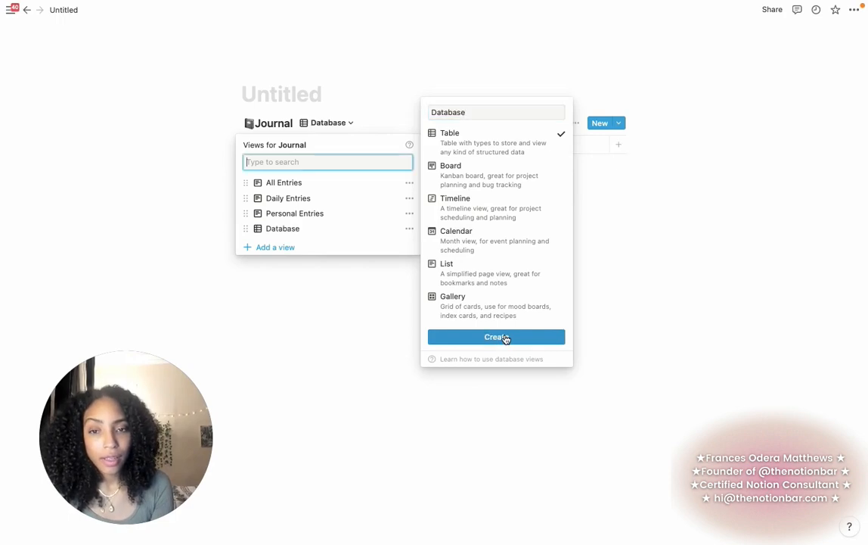
click(328, 124)
drag(285, 228, 287, 182)
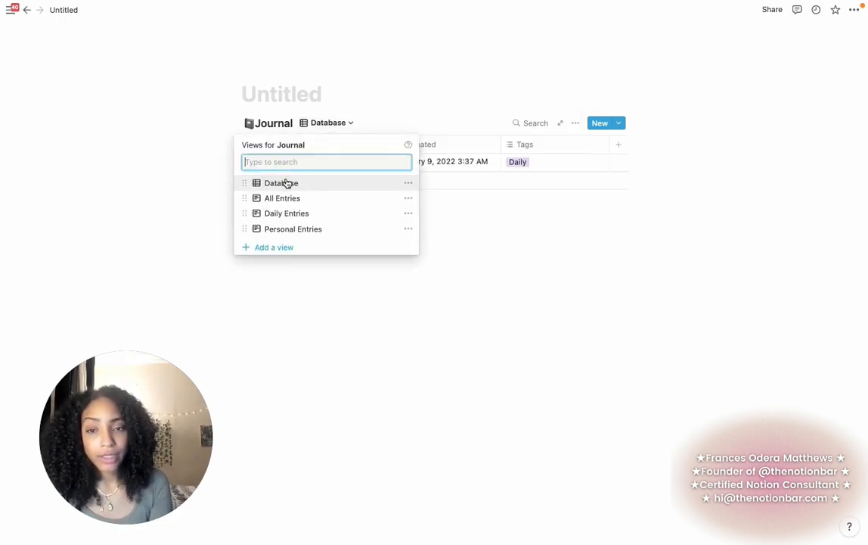
click(401, 90)
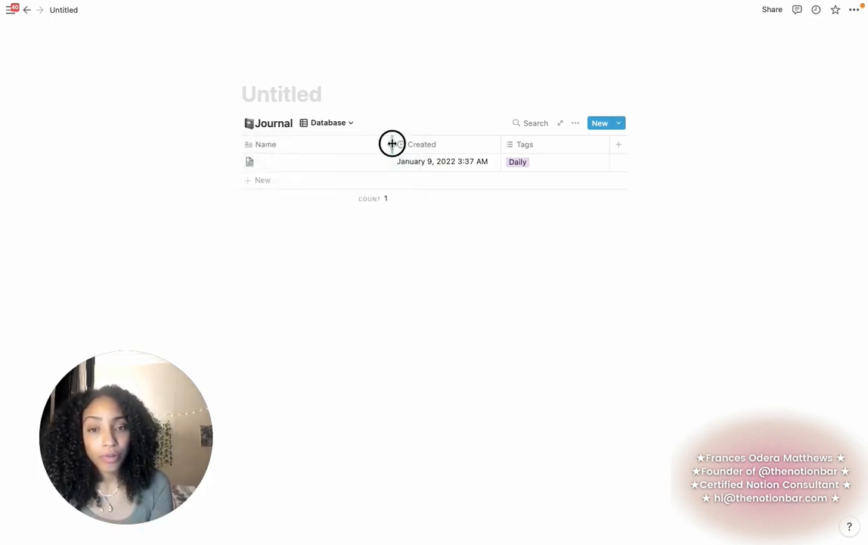
- Narrow the Name column in the Database view and change the Created property's type to Date
drag(392, 144, 350, 148)
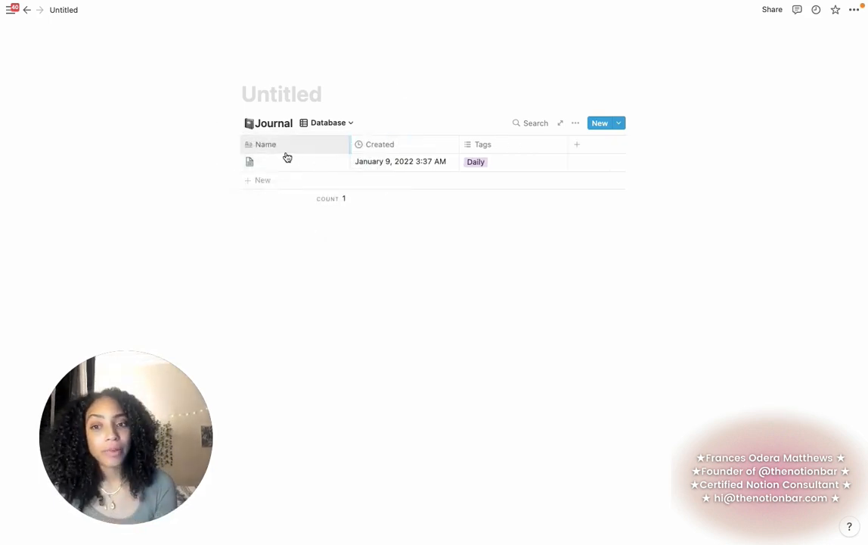
click(414, 147)
mouse_move(421, 204)
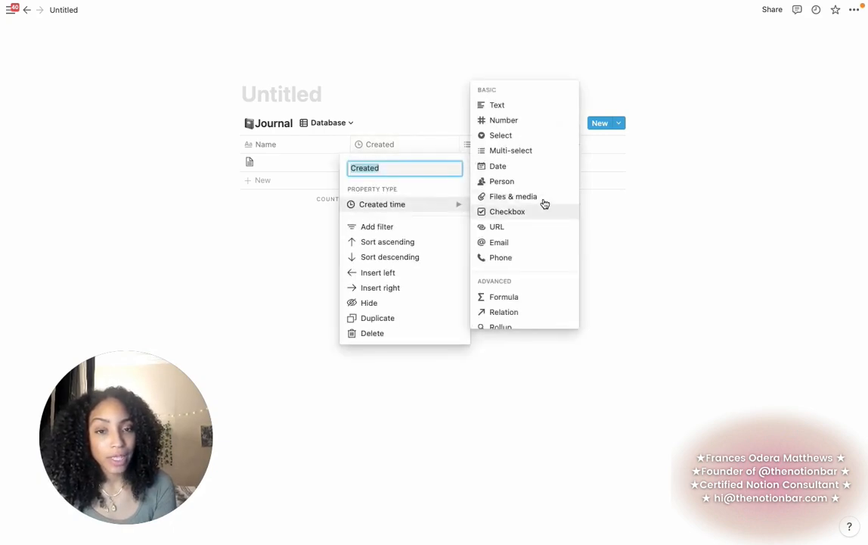
click(539, 165)
- Look at the tag options available for the entry and at the settings of the Tags property
click(507, 161)
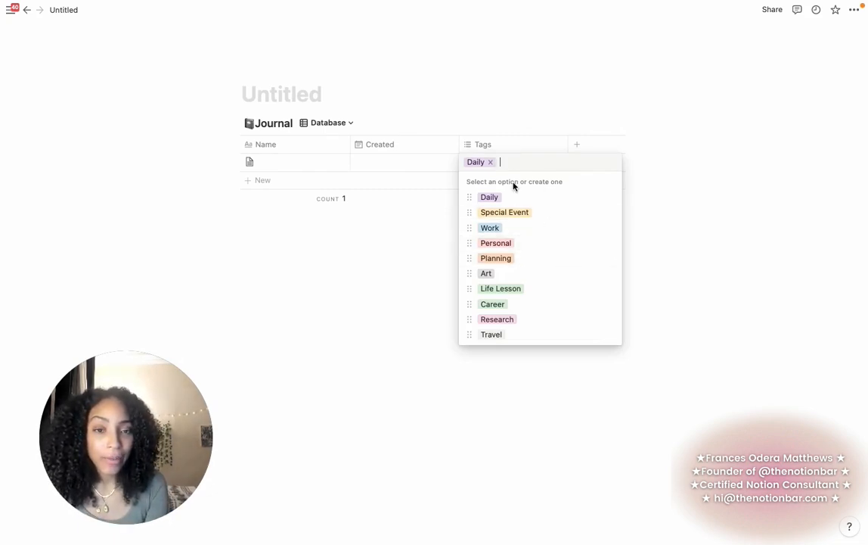
click(508, 137)
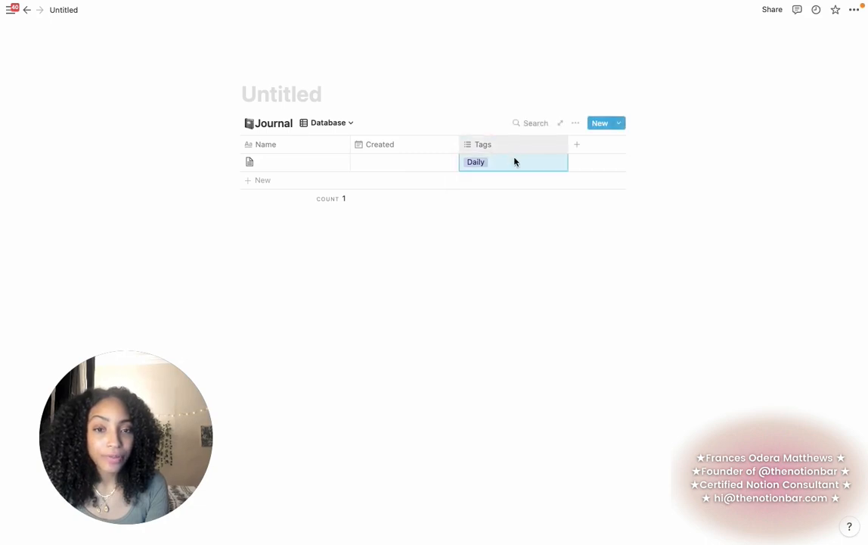
click(490, 146)
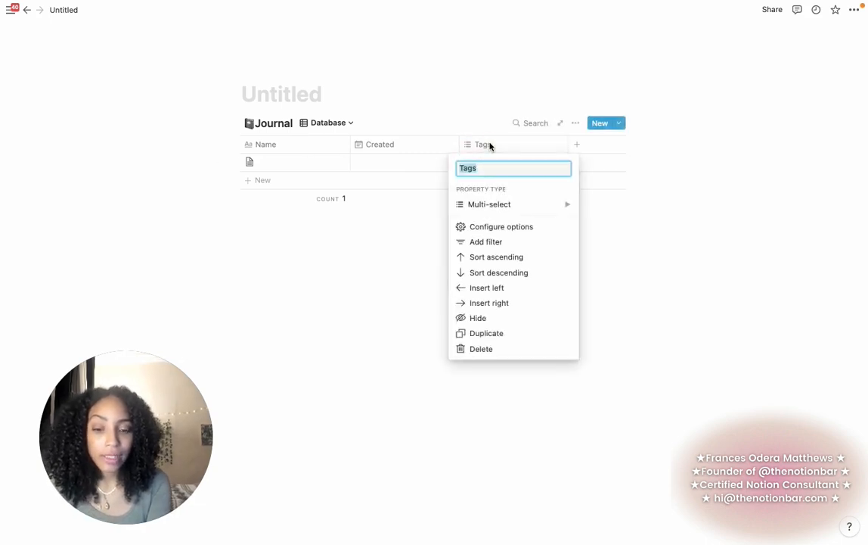
click(479, 139)
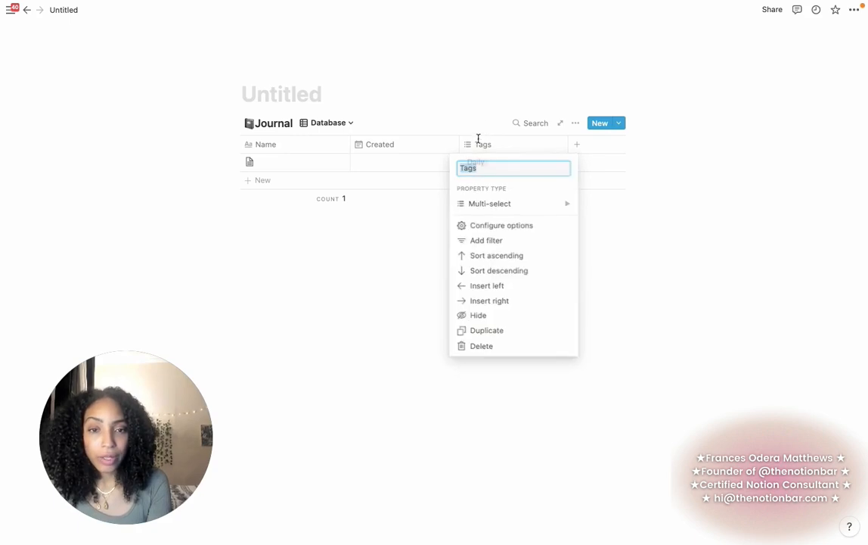
- Delete the Daily option from the Tags property
click(484, 161)
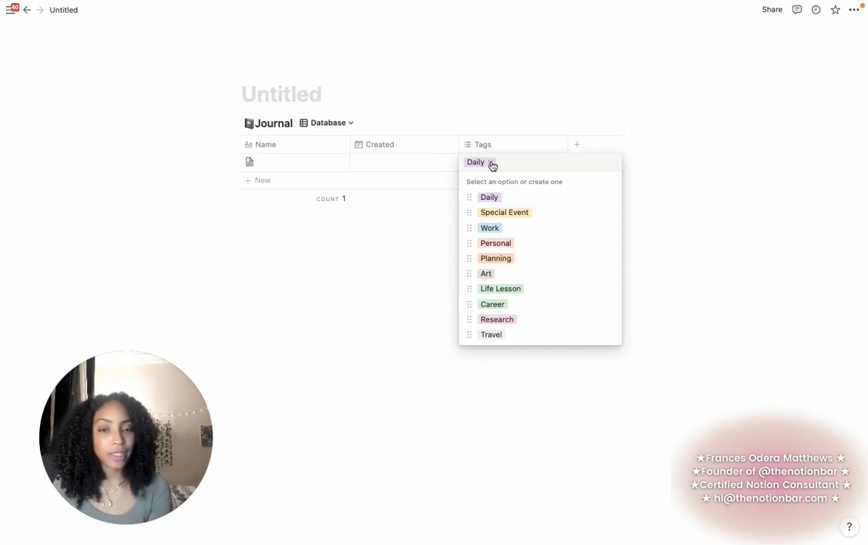
click(612, 197)
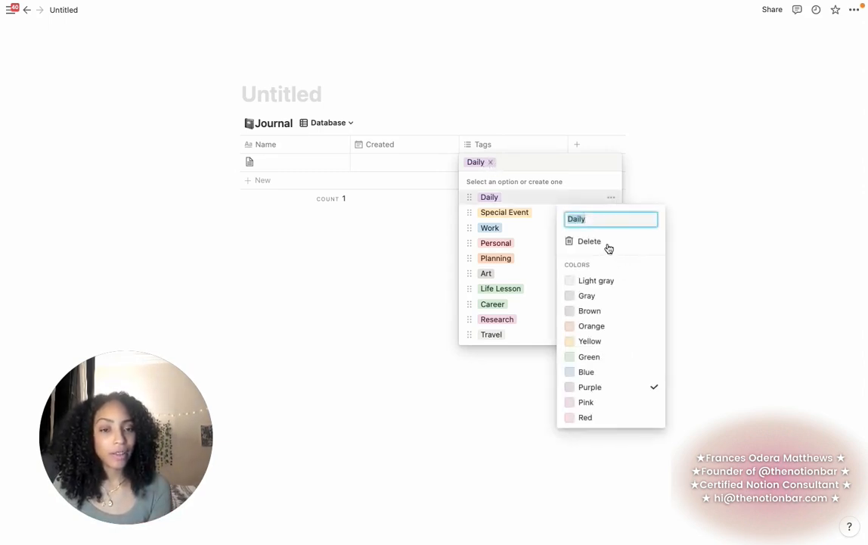
click(605, 242)
click(433, 281)
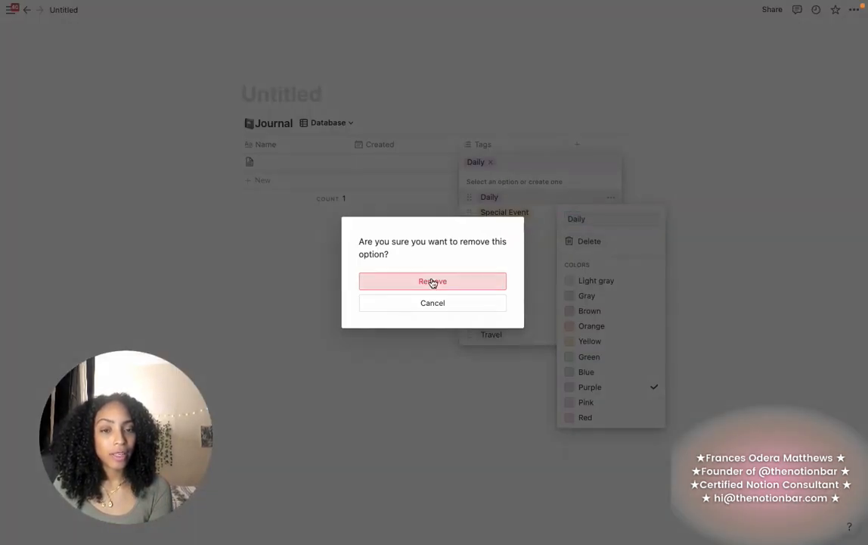
click(496, 109)
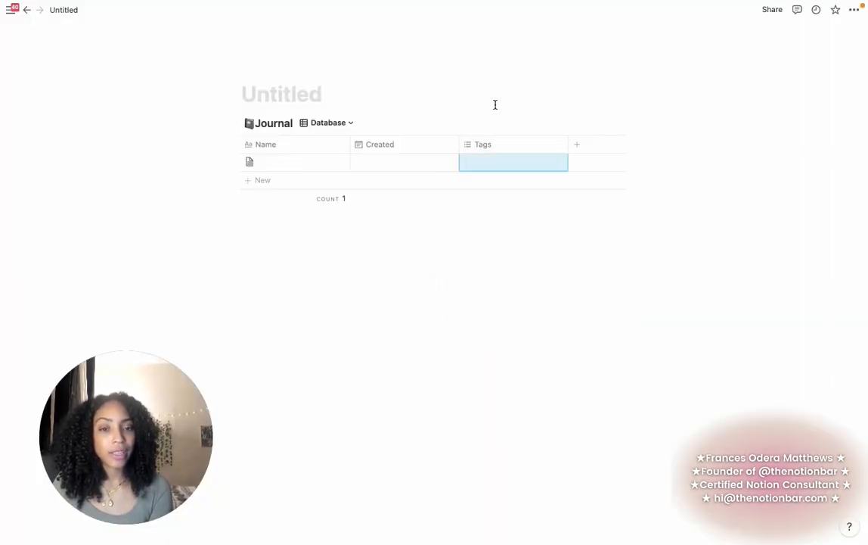
- Rename the Tags property to Topic and narrow the Created column
click(481, 149)
text(T)
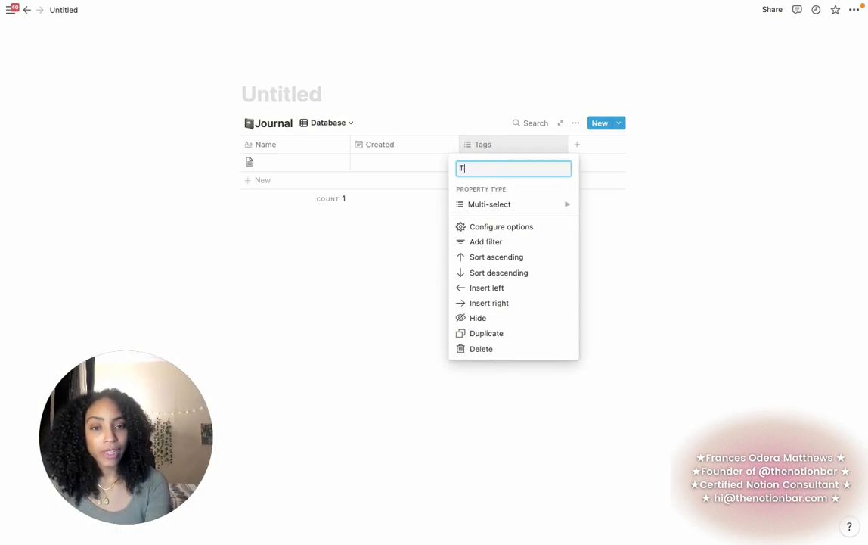
text(opic)
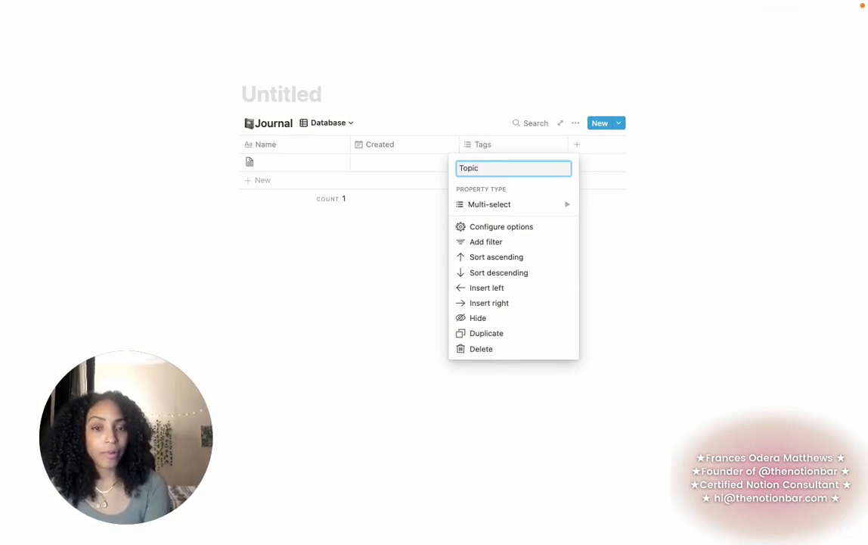
key(Return)
drag(458, 149, 439, 149)
- Add a new property named Type after Topic and set its property type to Select
click(561, 146)
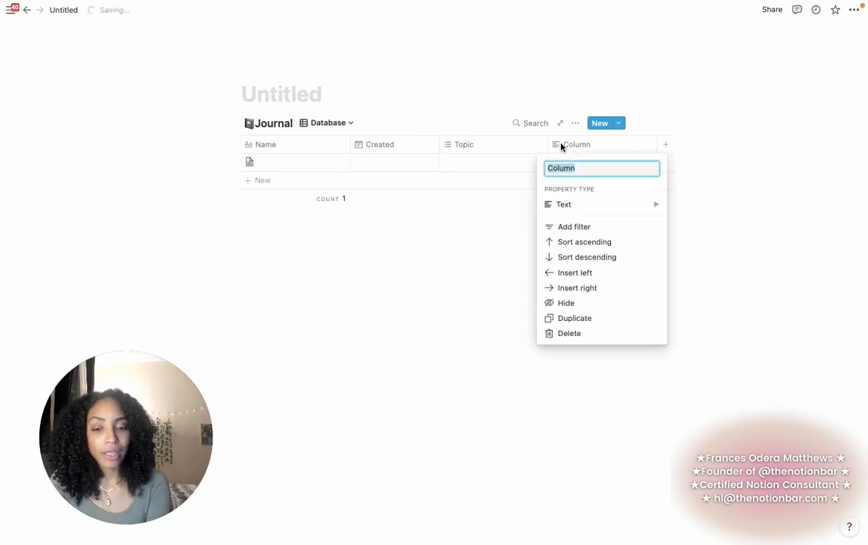
text(Type)
mouse_move(662, 204)
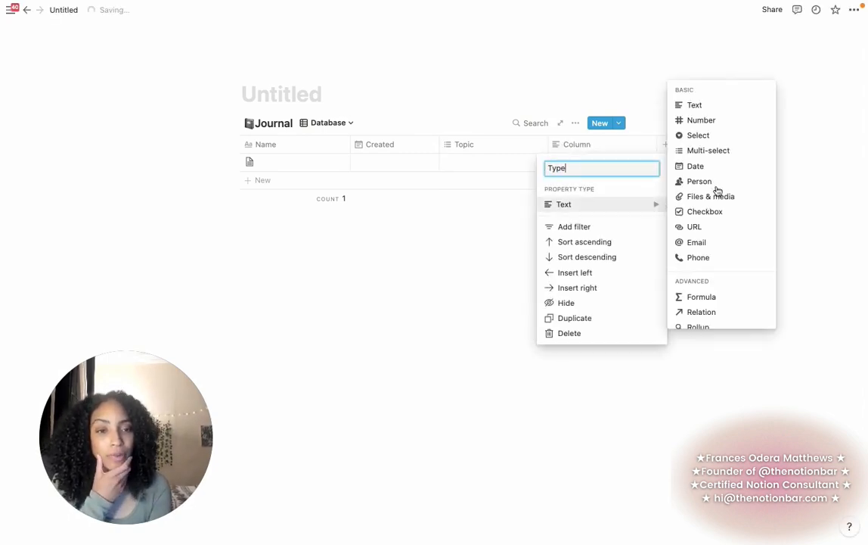
click(723, 138)
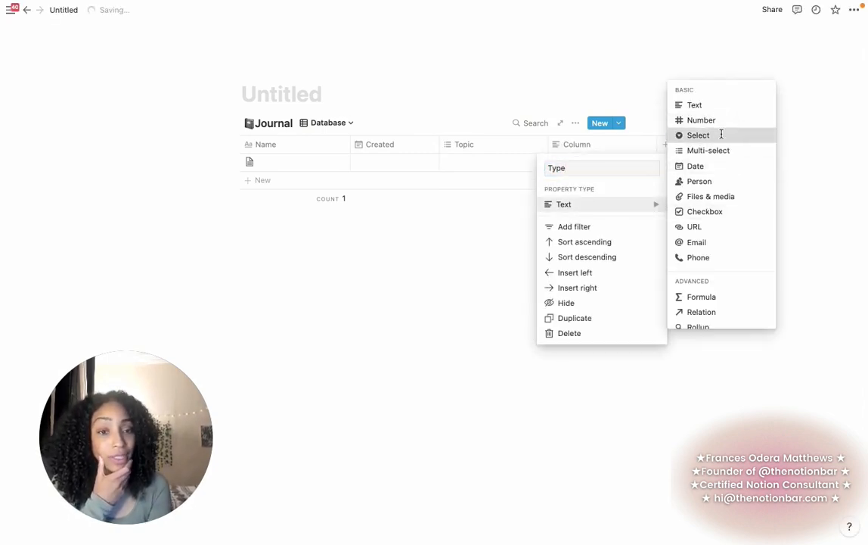
- Create the options Daily and Monthly in the entry's Type property, choosing Monthly last, and narrow the Topic column
click(572, 164)
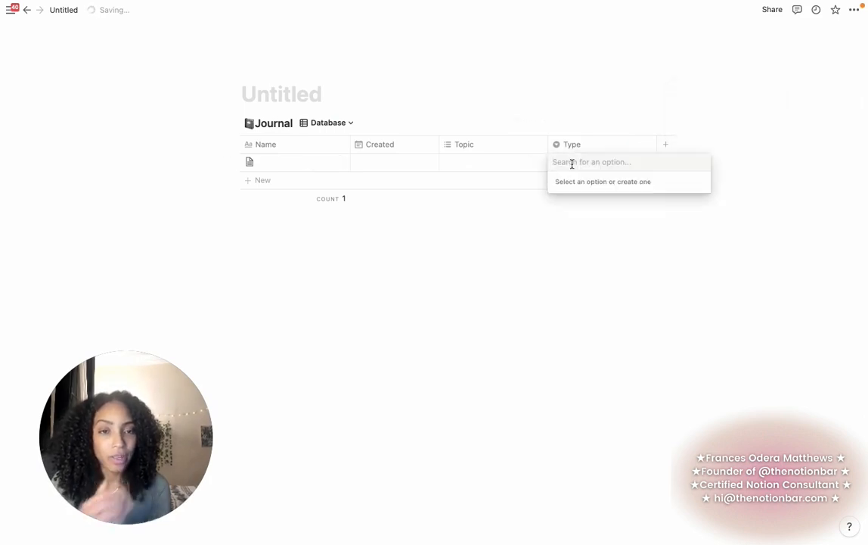
text(D)
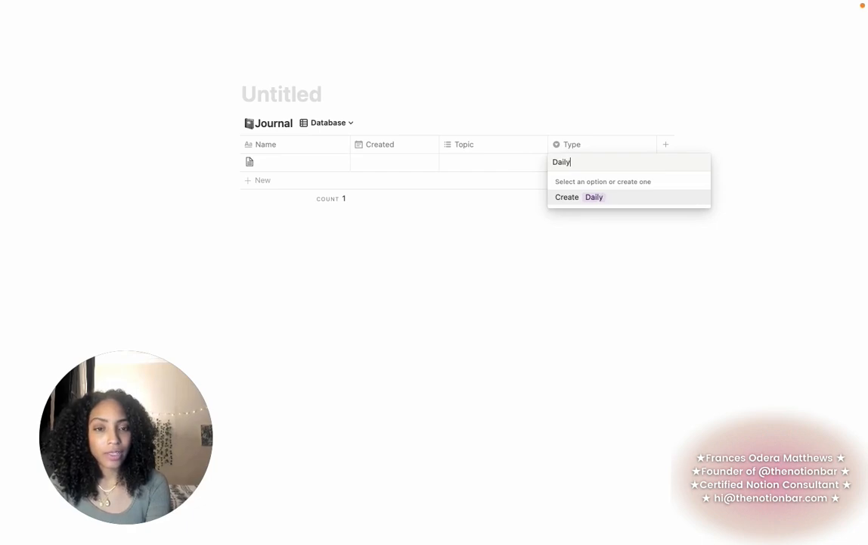
text(aily)
click(615, 198)
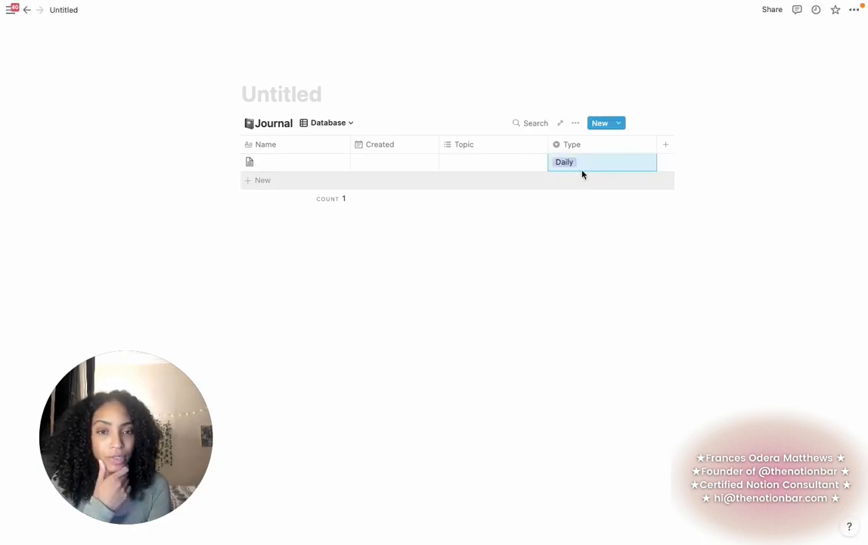
click(593, 167)
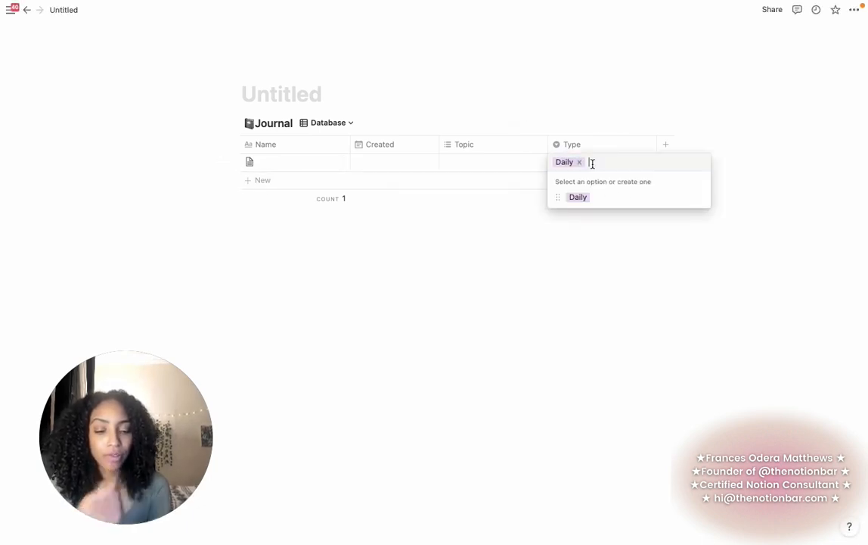
text(Monthly)
key(Return)
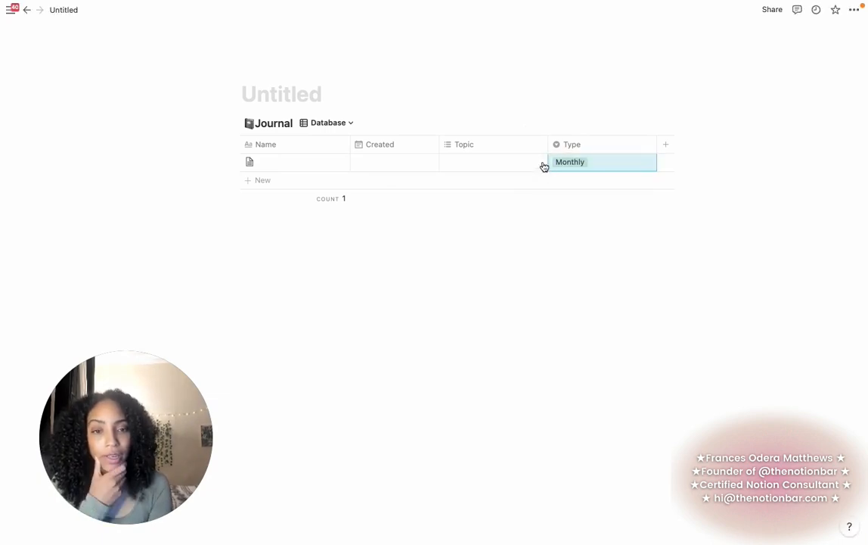
drag(528, 152, 525, 146)
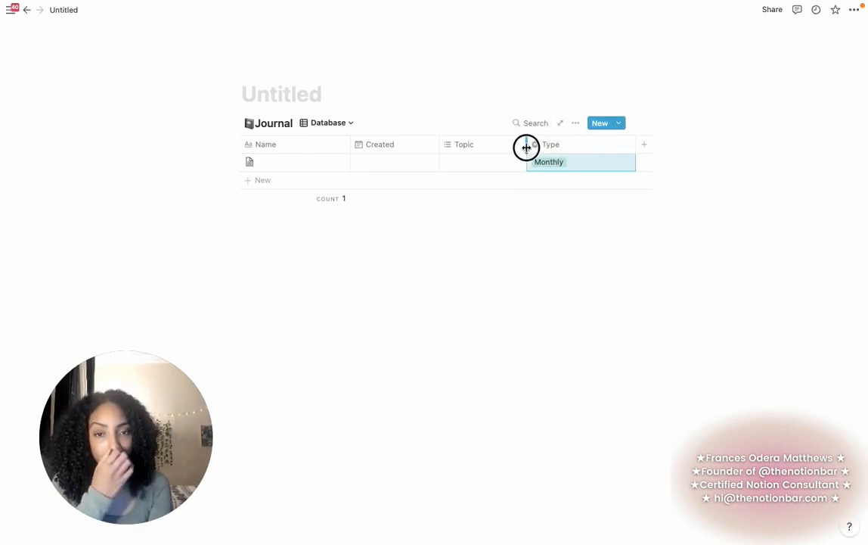
- Add a new property named "I'm feeling" after Type and set its property type to Select
click(640, 149)
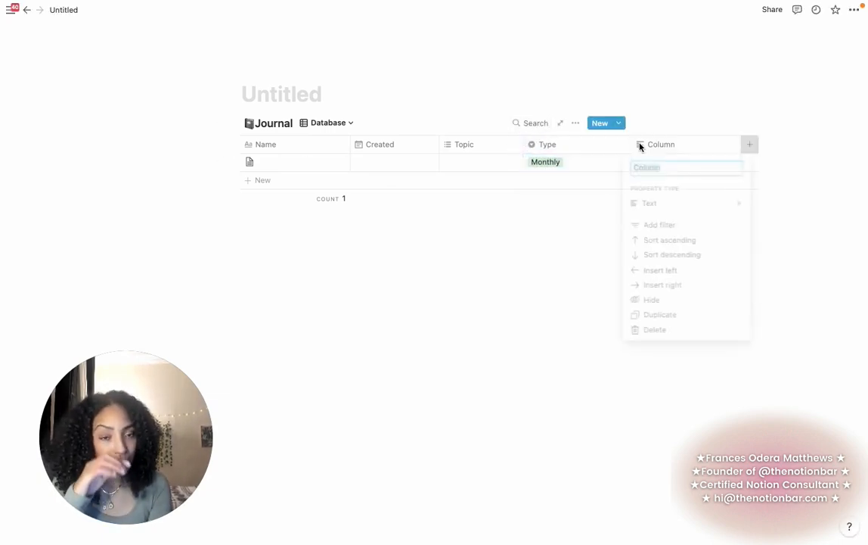
text(Mood)
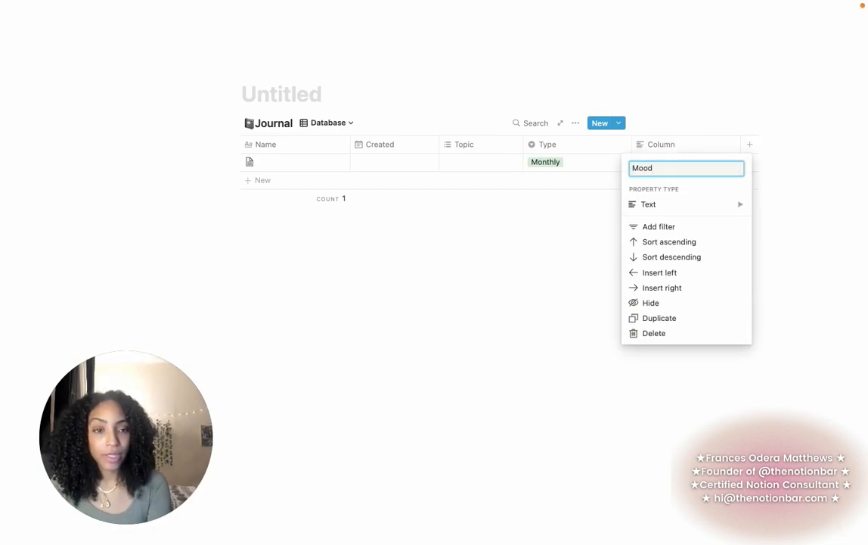
double_click(664, 171)
text(I'm feeling)
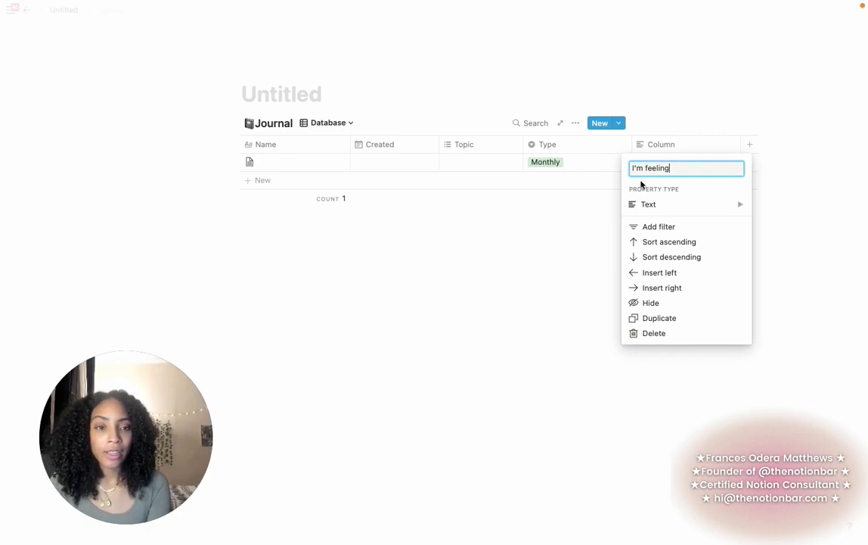
mouse_move(669, 205)
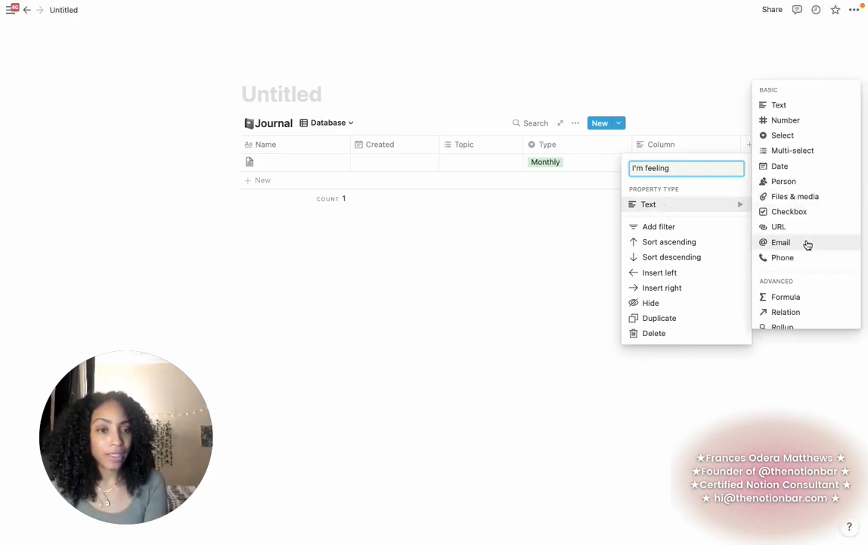
scroll(802, 252, down, 1)
scroll(803, 251, down, 1)
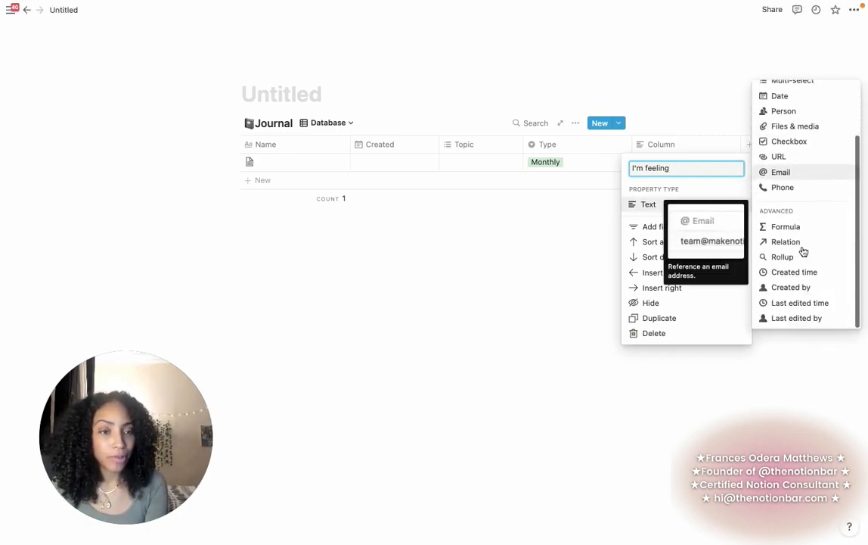
scroll(803, 250, up, 2)
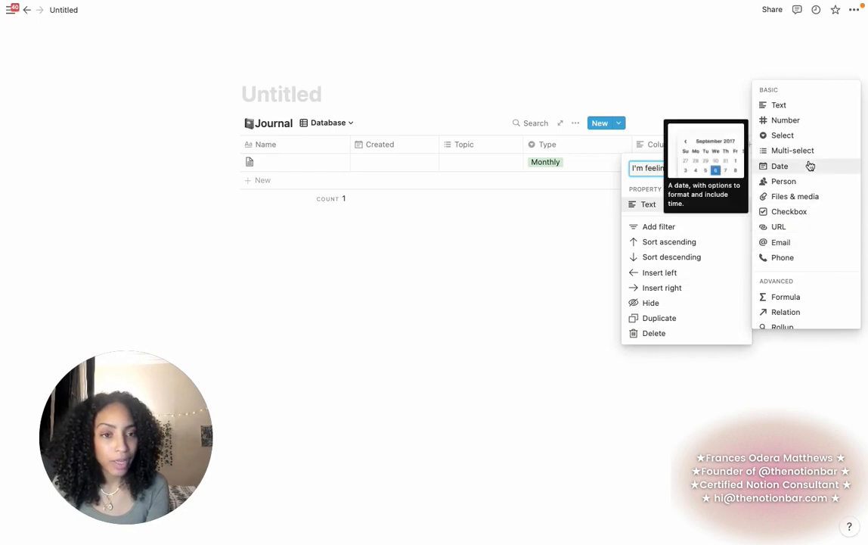
click(811, 137)
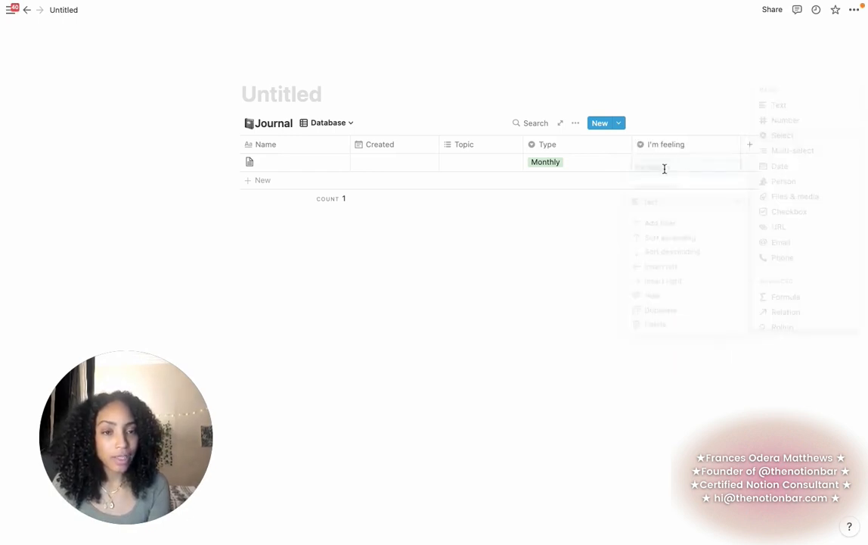
- Create the options Happy and Sad in the entry's "I'm feeling" property, choosing Sad last
click(663, 167)
text(Happy)
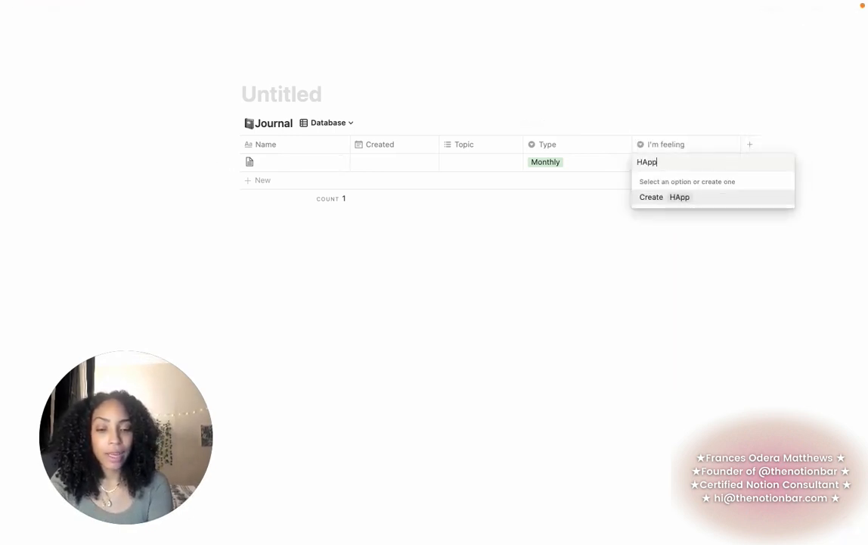
key(BackSpace)
key(BackSpace)
key(BackSpace)
text(ppy)
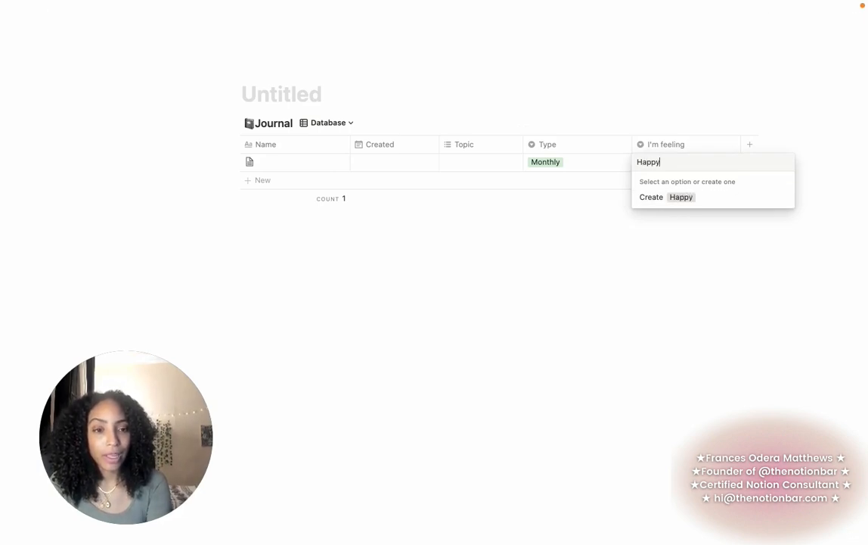
click(693, 199)
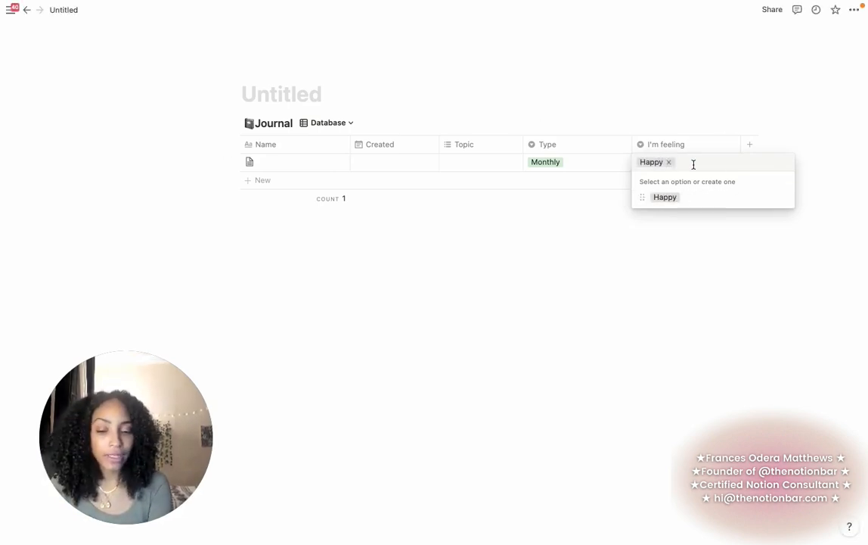
text(Sad)
click(688, 199)
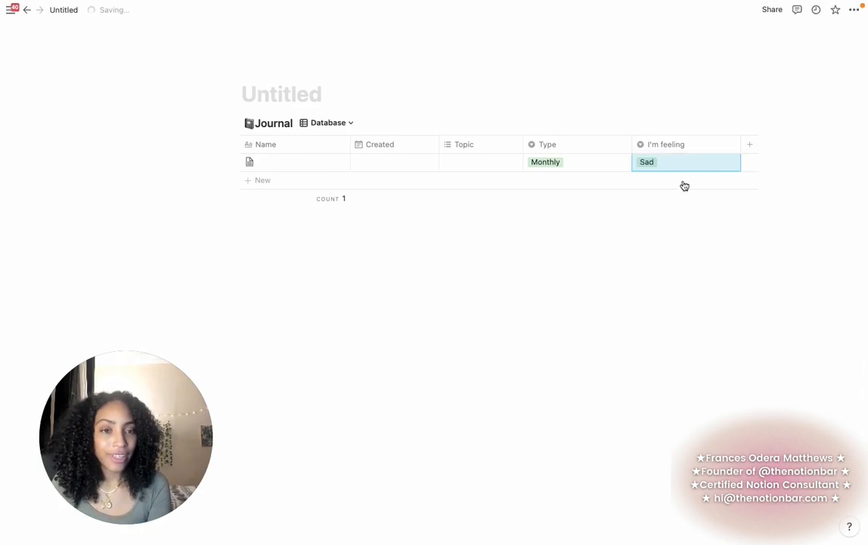
click(678, 165)
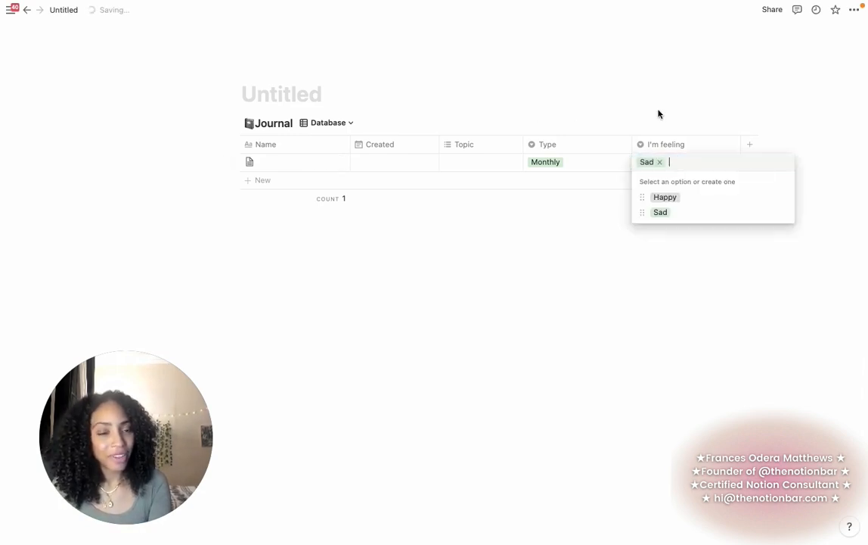
key(Escape)
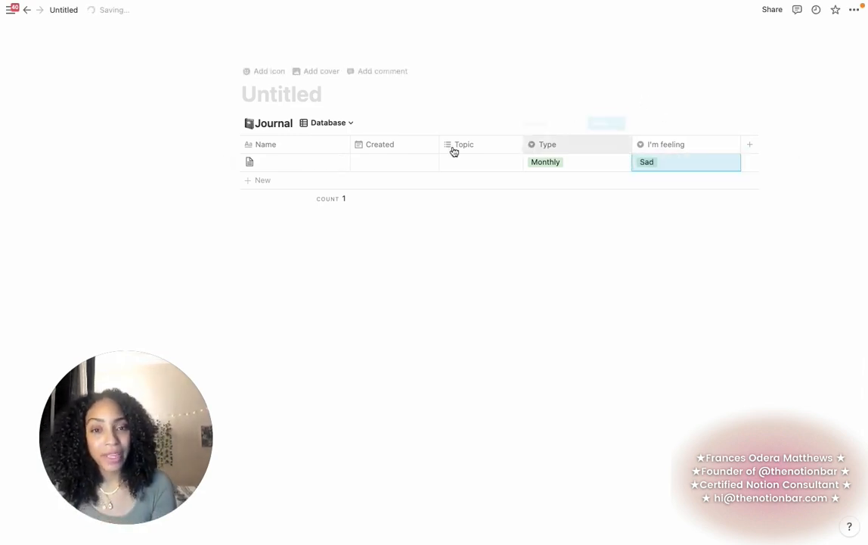
- Narrow the Created column further and change the database title to "*Journal"
drag(439, 150, 419, 148)
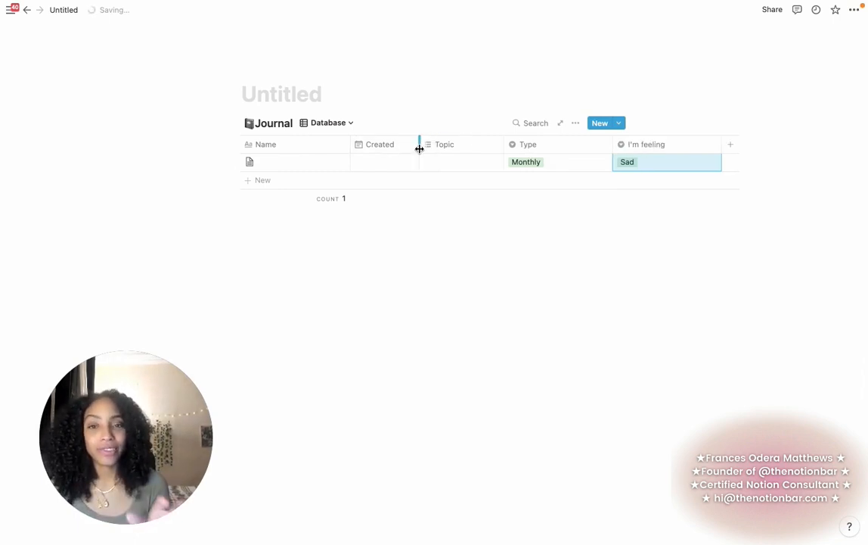
click(292, 123)
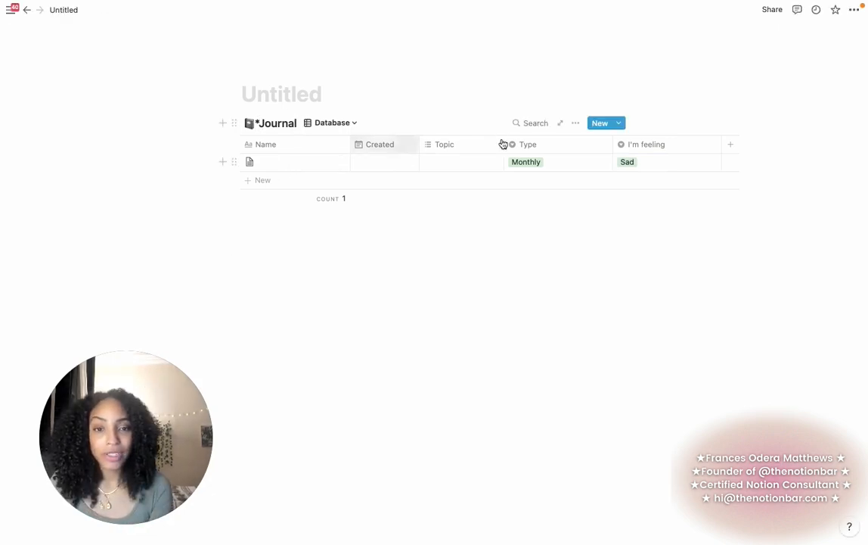
- Rename the Created property to Date
click(386, 146)
text(Date)
key(Return)
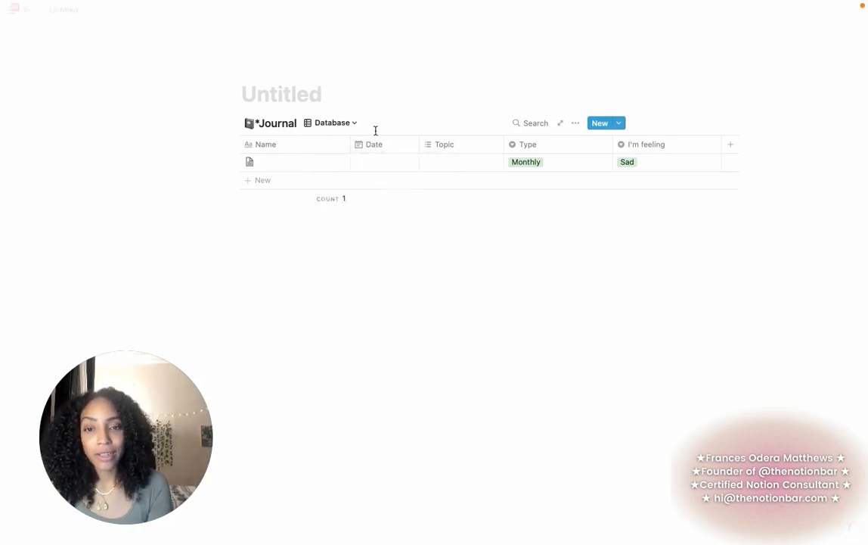
- Name the existing entry "Journal A" and add a second entry named "Journal B" below it
click(274, 159)
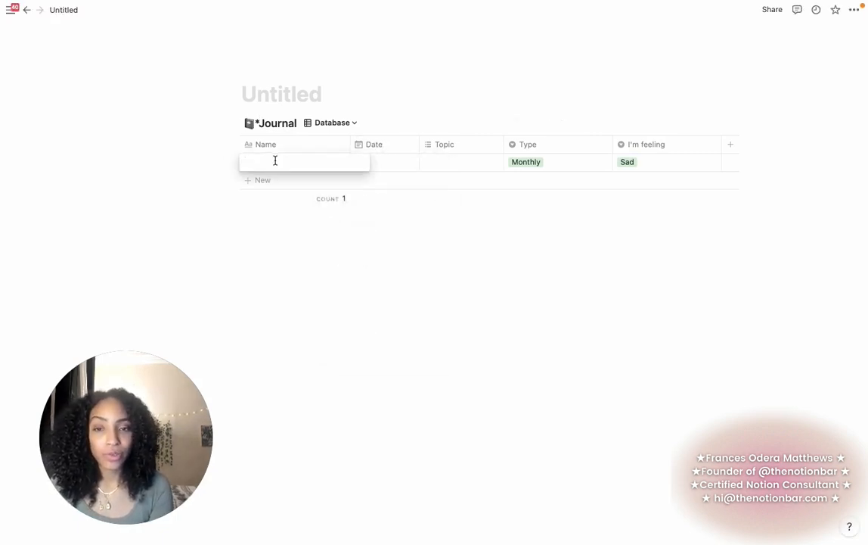
text(Jjournal A)
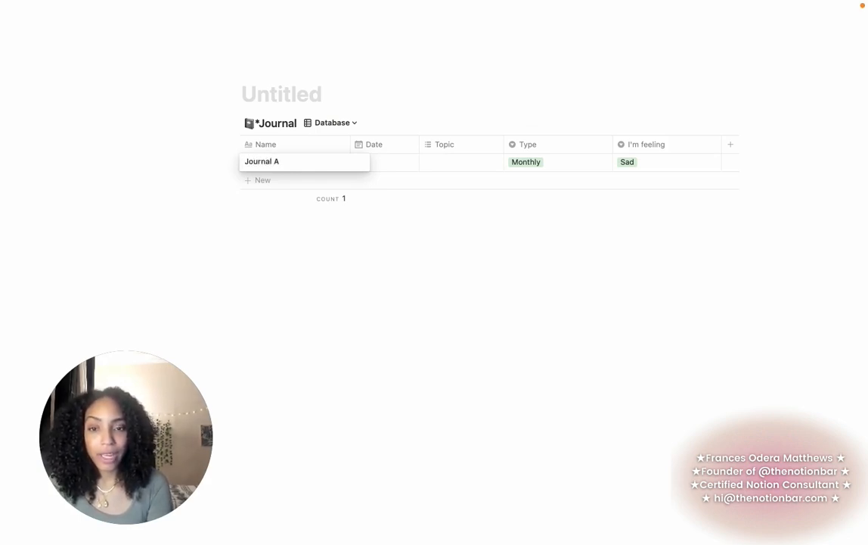
key(Return)
text(Journal B)
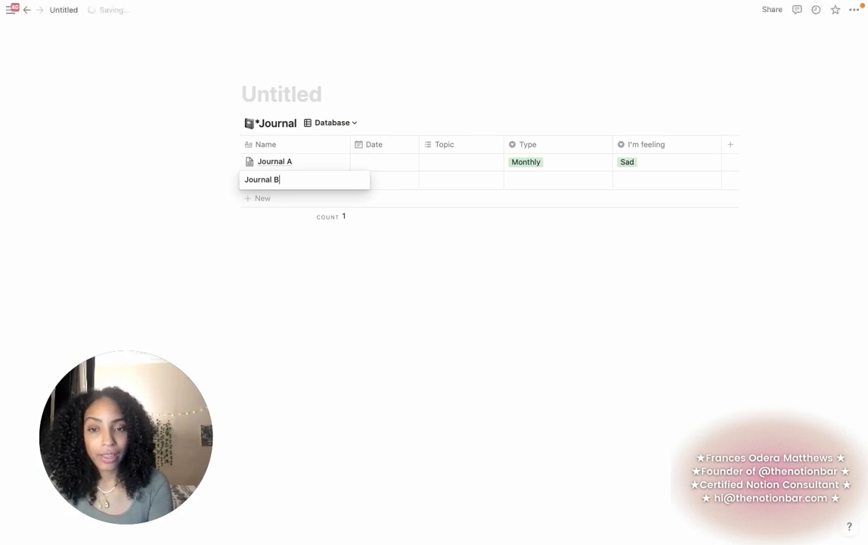
key(Escape)
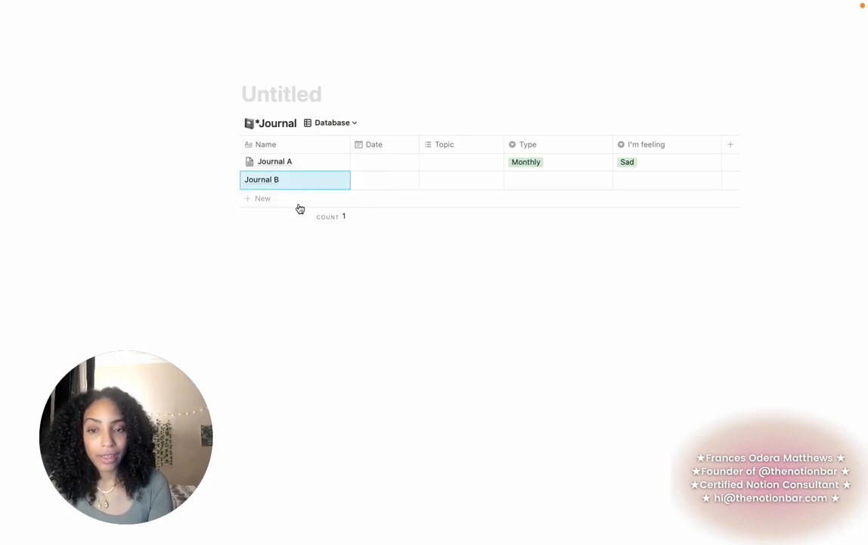
- Add two more entries below Journal B, named "Journal C" and "January"
click(280, 201)
text(Journal C)
key(Escape)
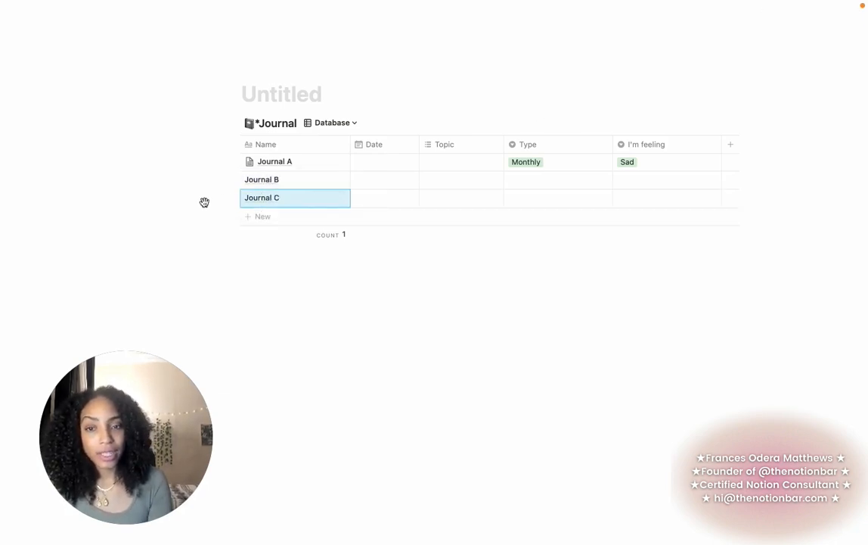
click(273, 224)
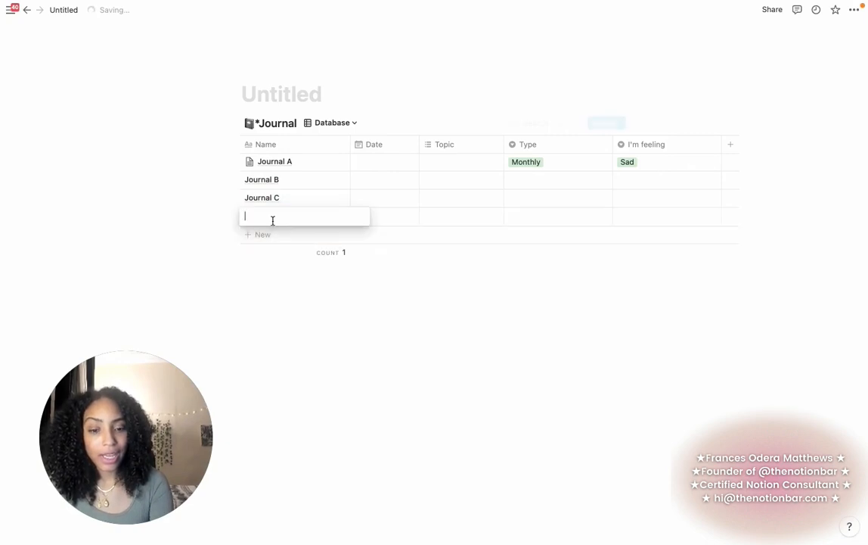
text(January)
key(Escape)
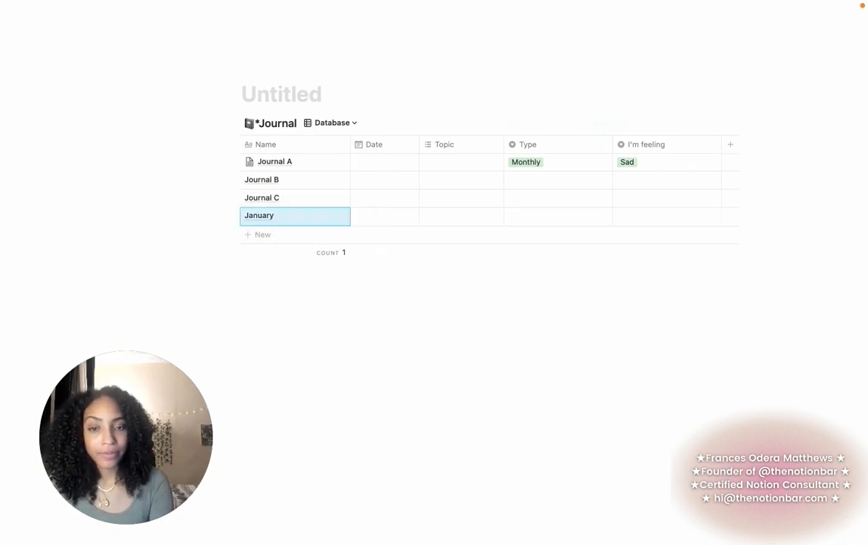
- Set the dates of Journal A, Journal B and Journal C to January 9, January 1 and January 6, 2022
click(371, 171)
click(291, 180)
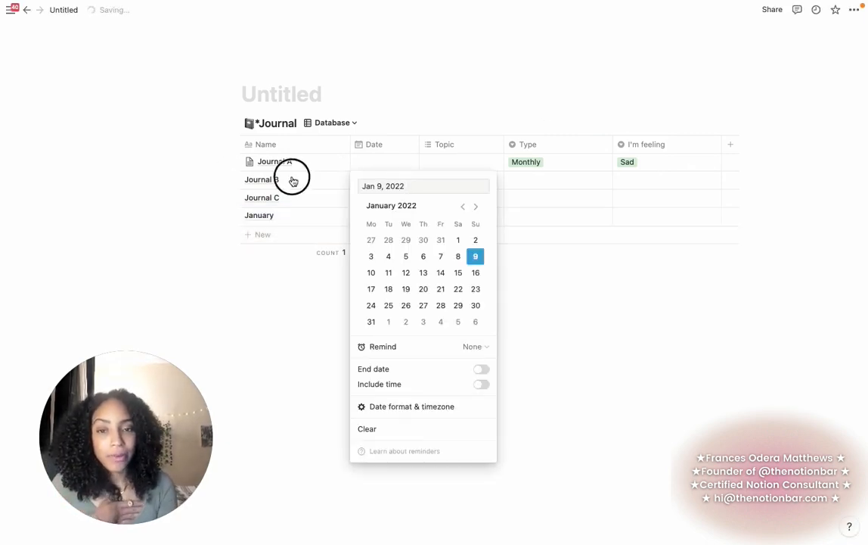
click(382, 180)
click(458, 259)
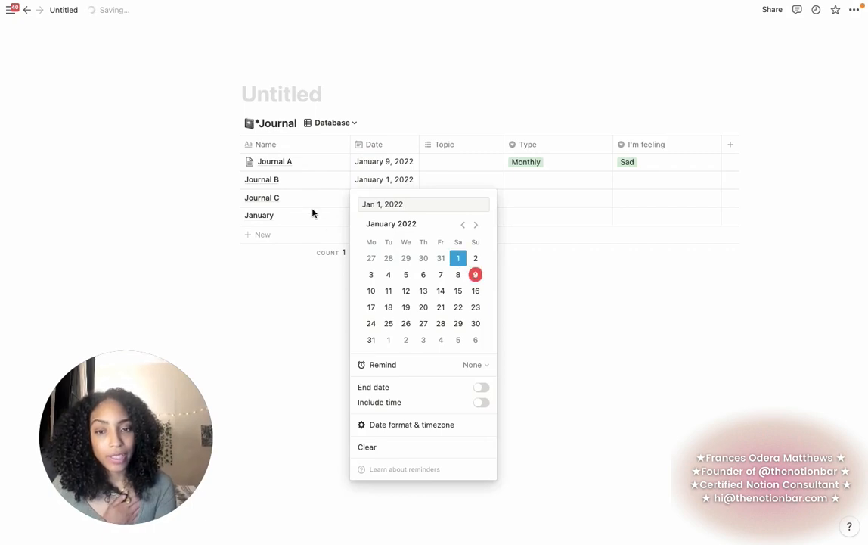
click(385, 199)
click(386, 203)
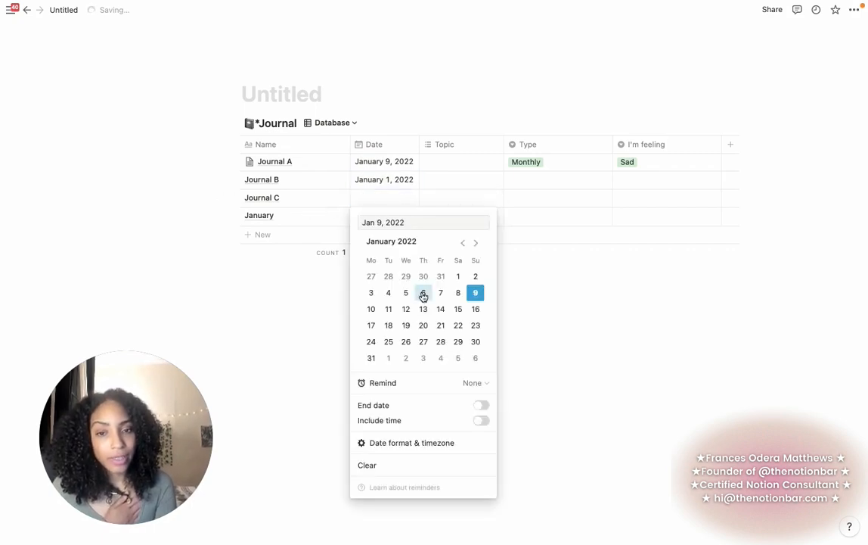
click(423, 295)
key(Escape)
- Give the January entry a date range from January 1 to January 31, 2022, with the end date enabled
click(374, 218)
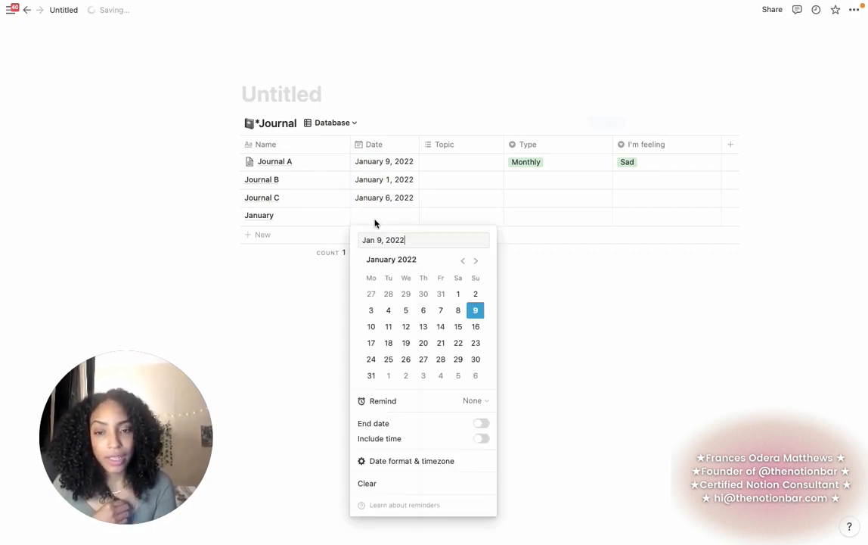
click(459, 297)
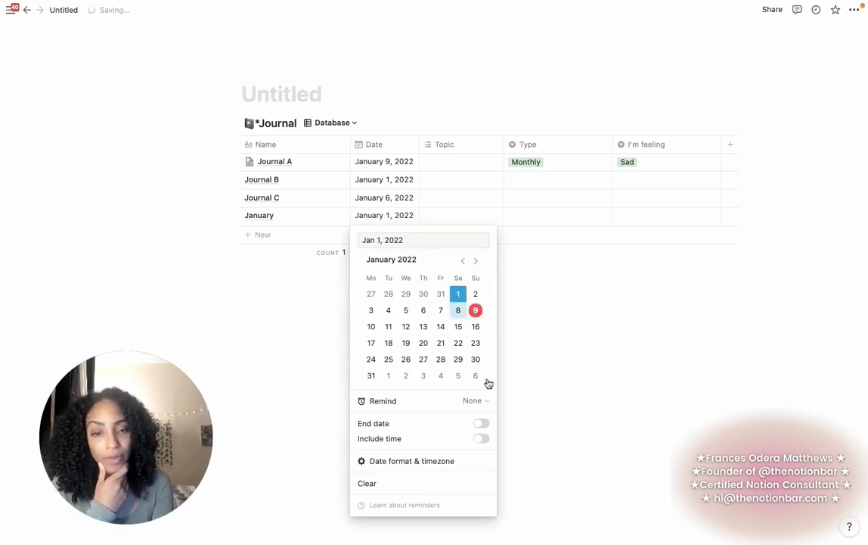
click(481, 424)
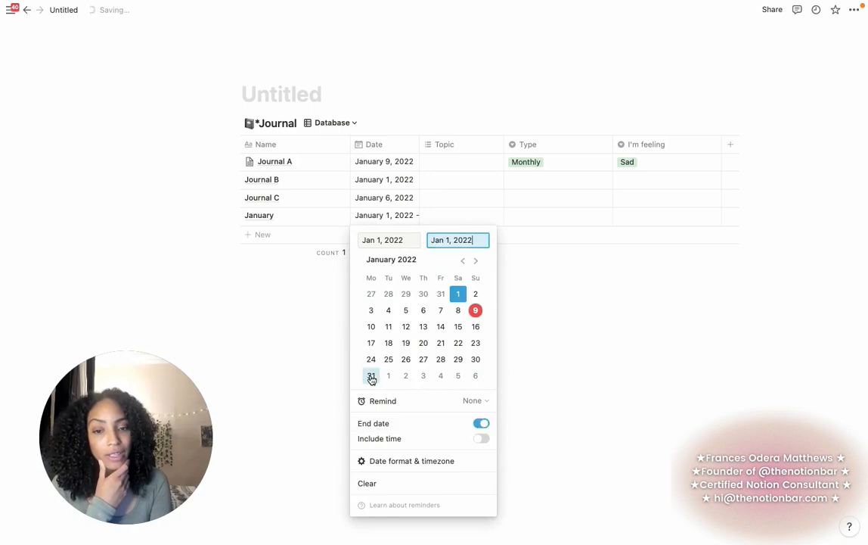
click(371, 376)
click(261, 259)
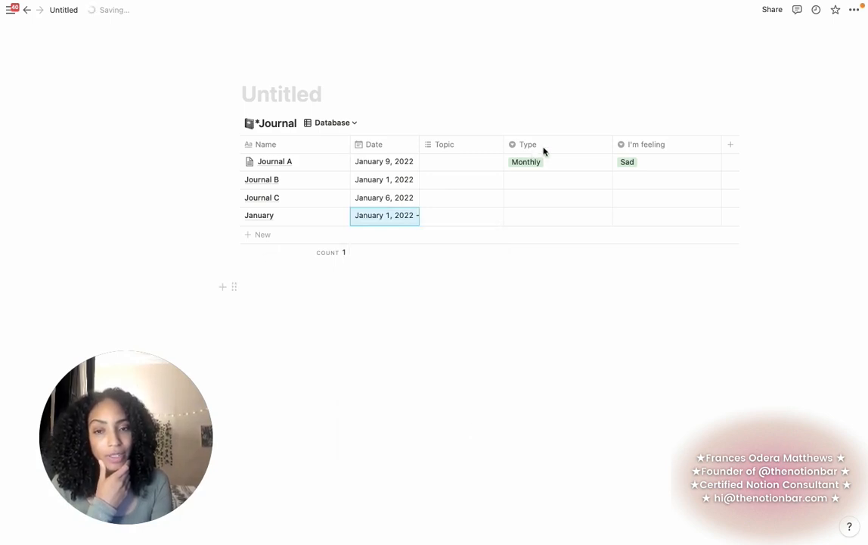
- Set the Type of Journals A, B and C to Daily and of January to Monthly, and narrow the Type column
click(547, 168)
click(542, 196)
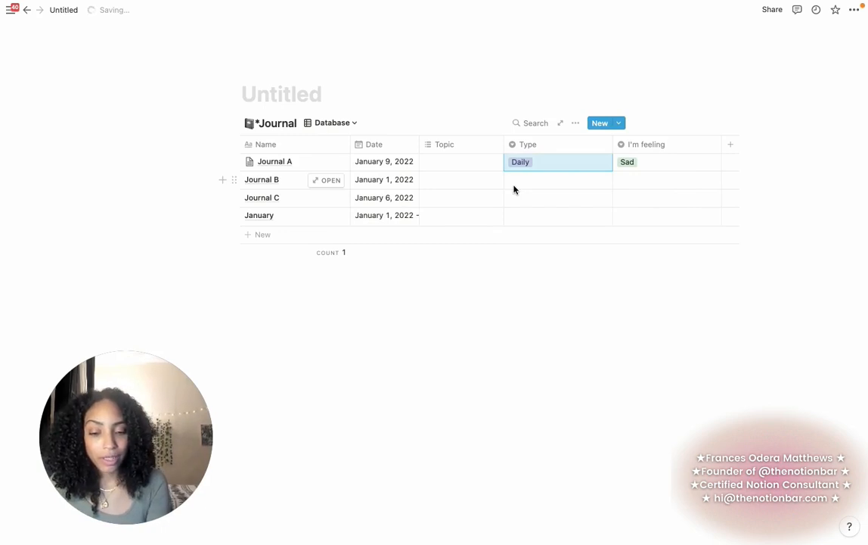
key(Down)
text(Daily)
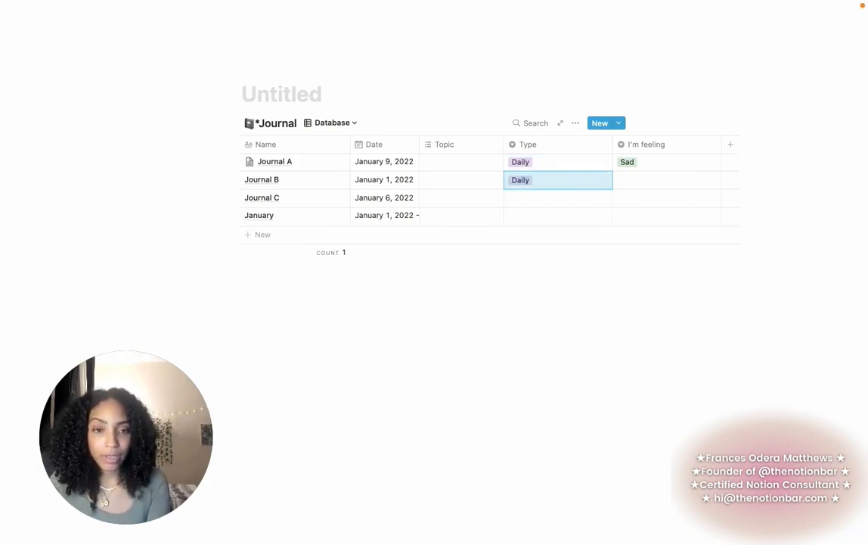
key(Down)
text(Daily)
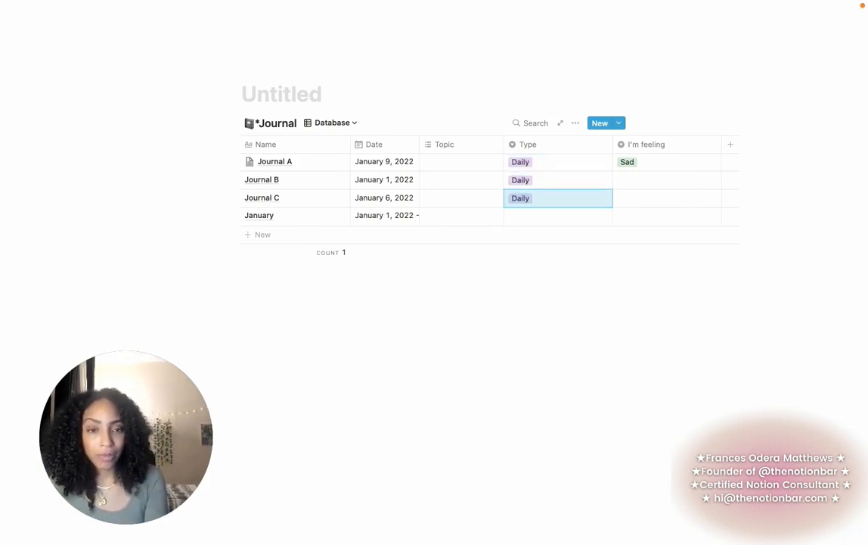
key(Down)
click(573, 217)
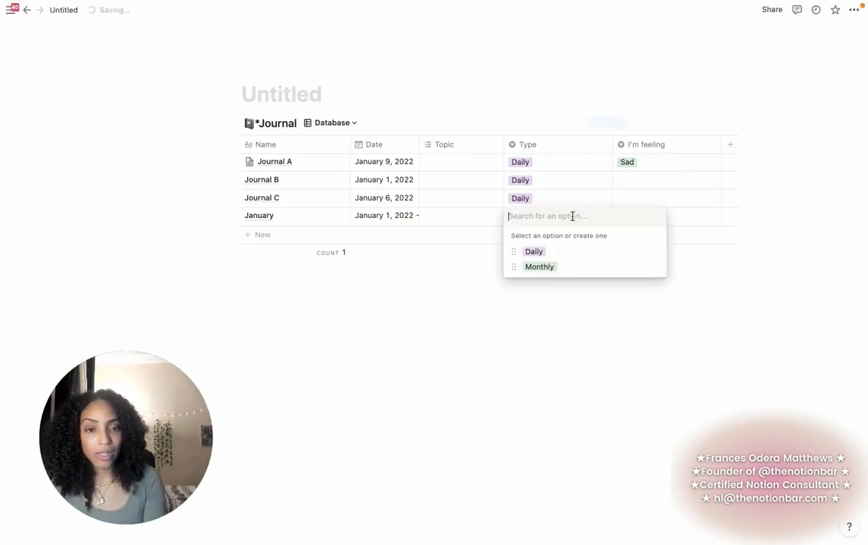
click(538, 268)
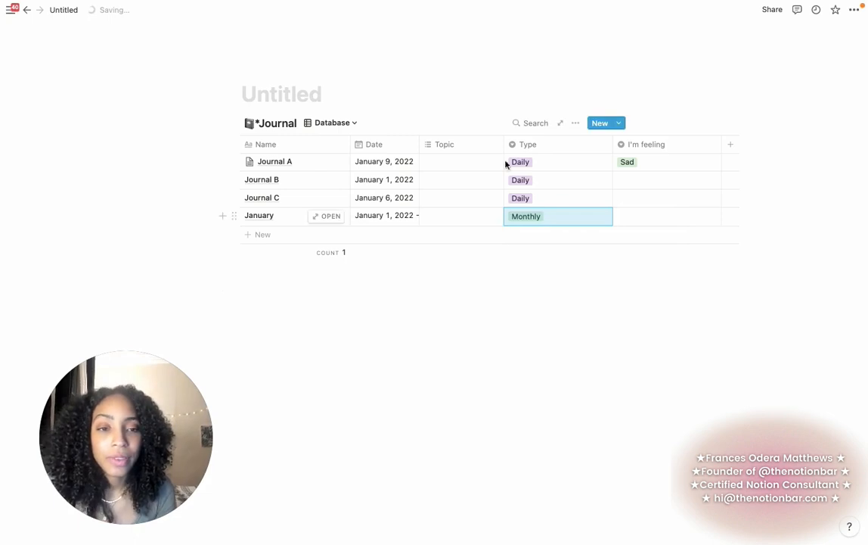
drag(612, 150, 591, 147)
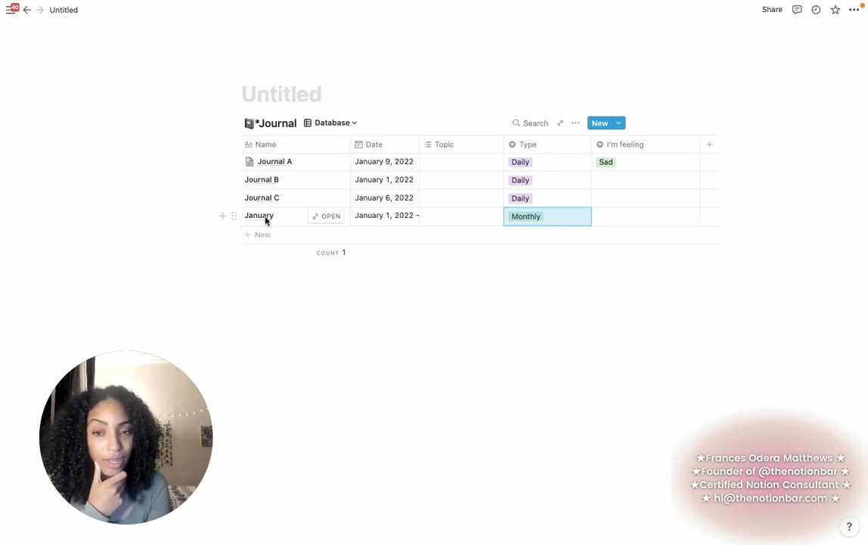
- Insert a new property beside Name, move it after "I'm feeling" and name it "Days for Month"
click(330, 147)
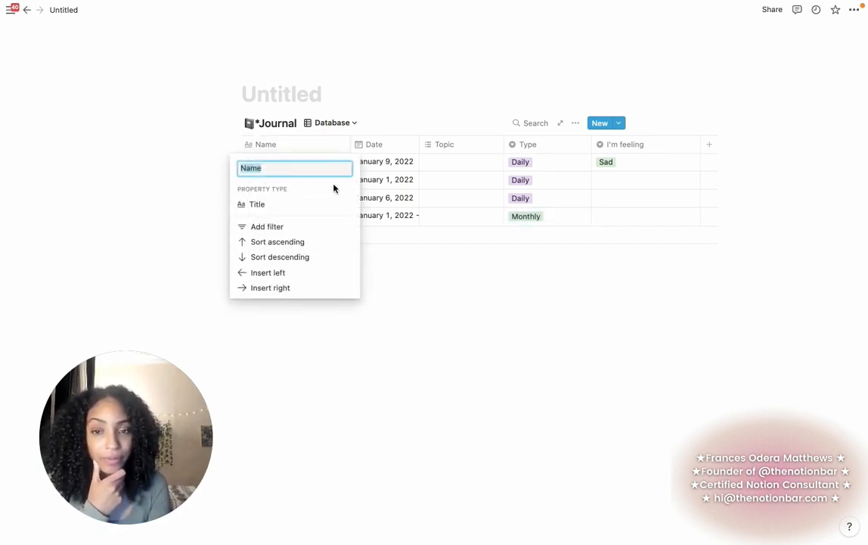
click(316, 290)
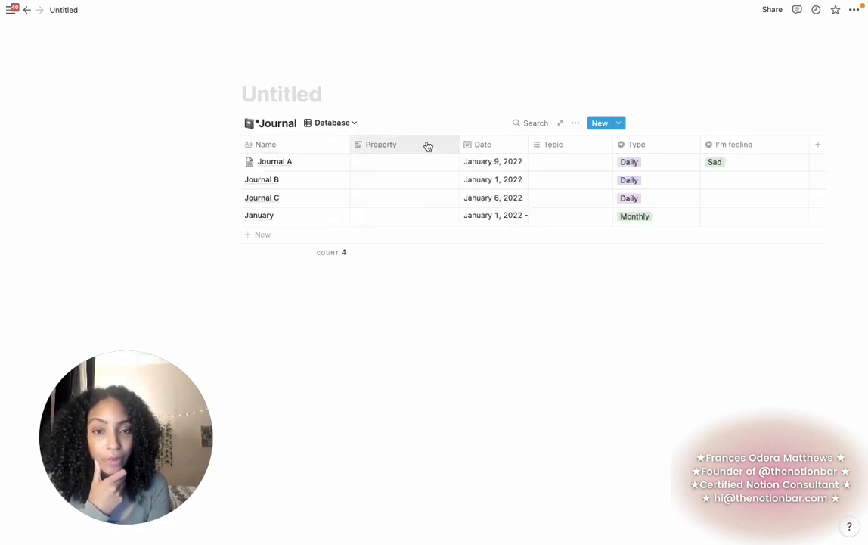
drag(427, 145, 766, 148)
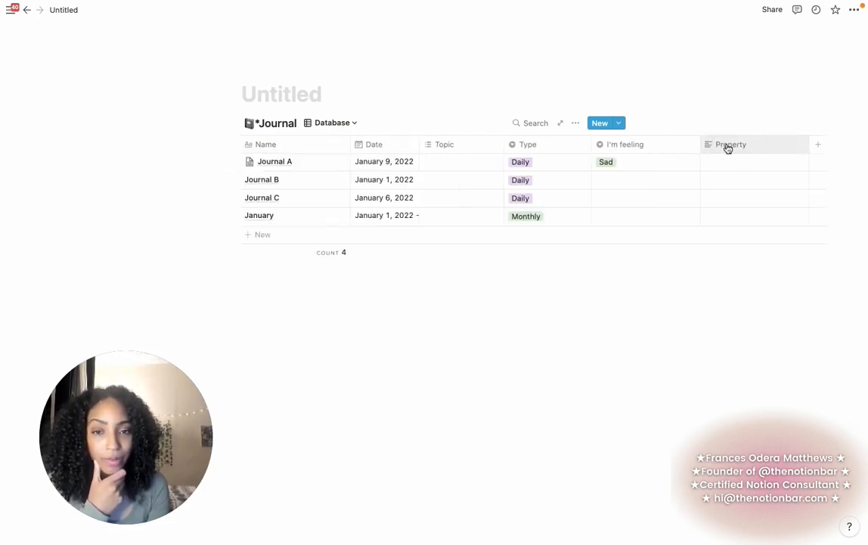
click(726, 146)
text(Days for Month)
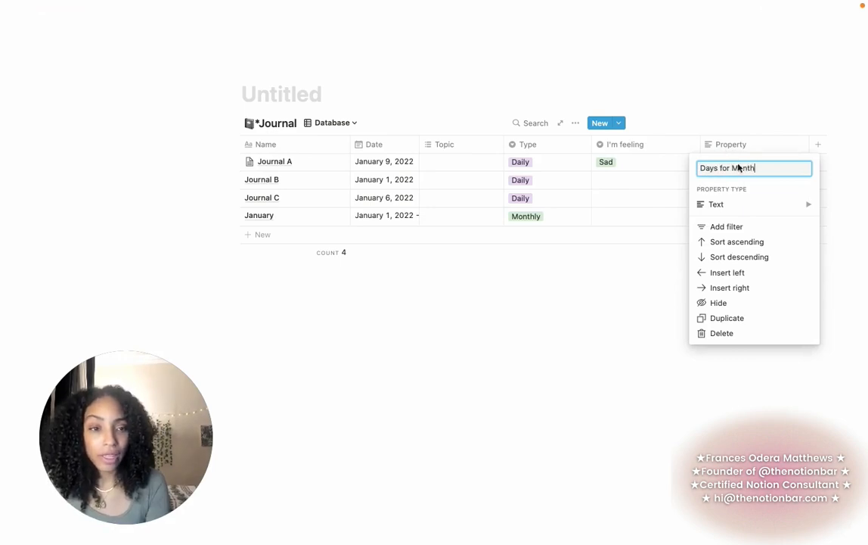
- Turn the Days for Month property into a relation to the same *Journal database, creating a new property that syncs both ways
click(738, 206)
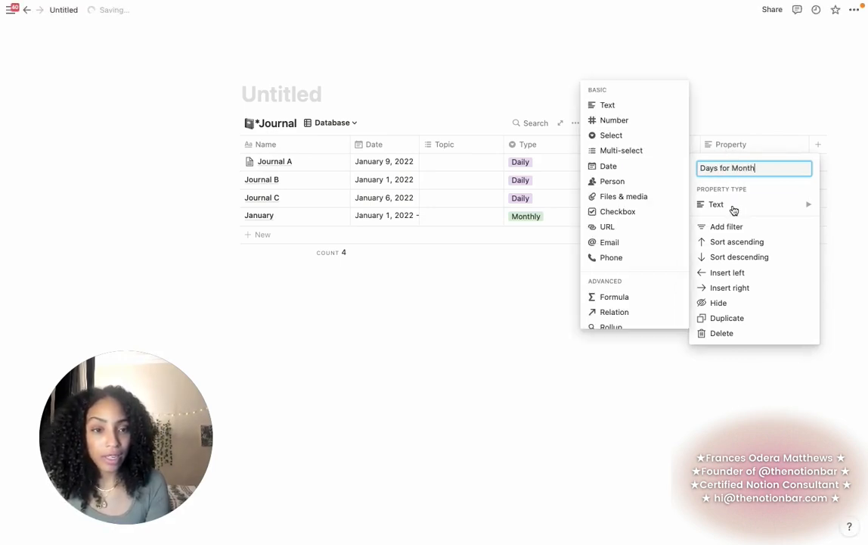
click(620, 313)
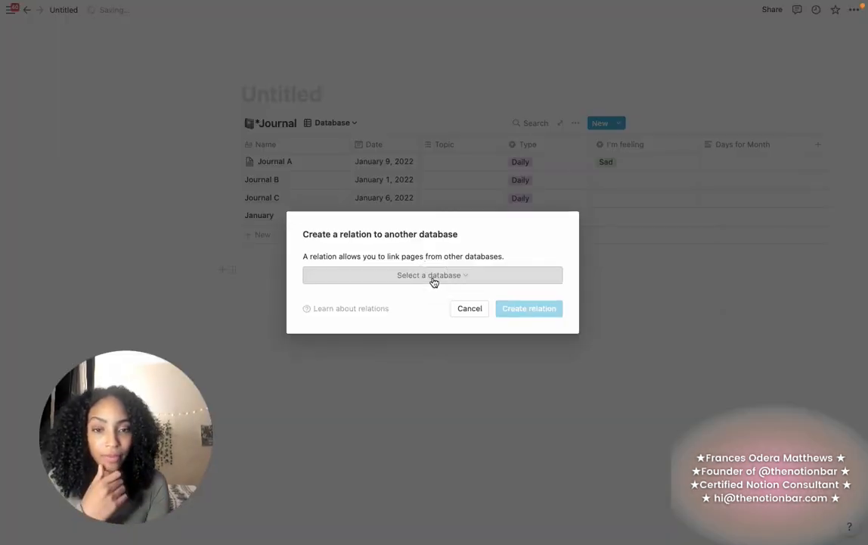
click(433, 278)
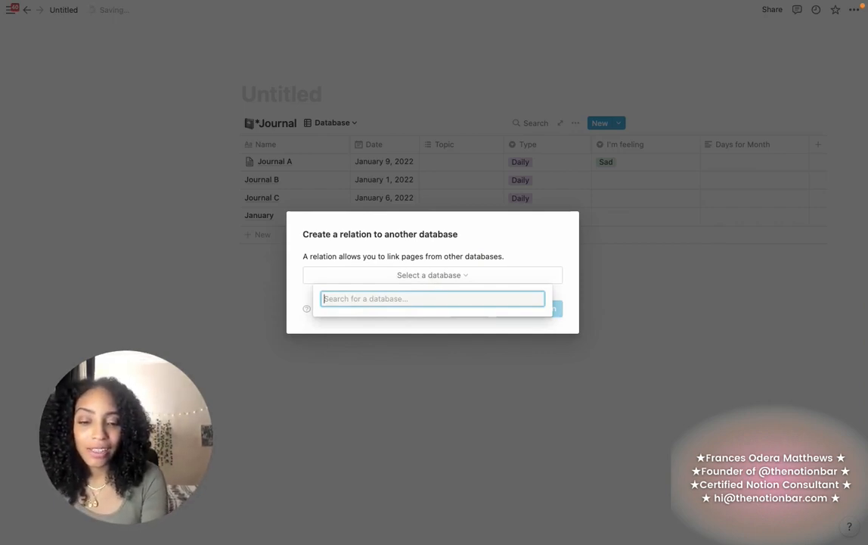
text(*journal)
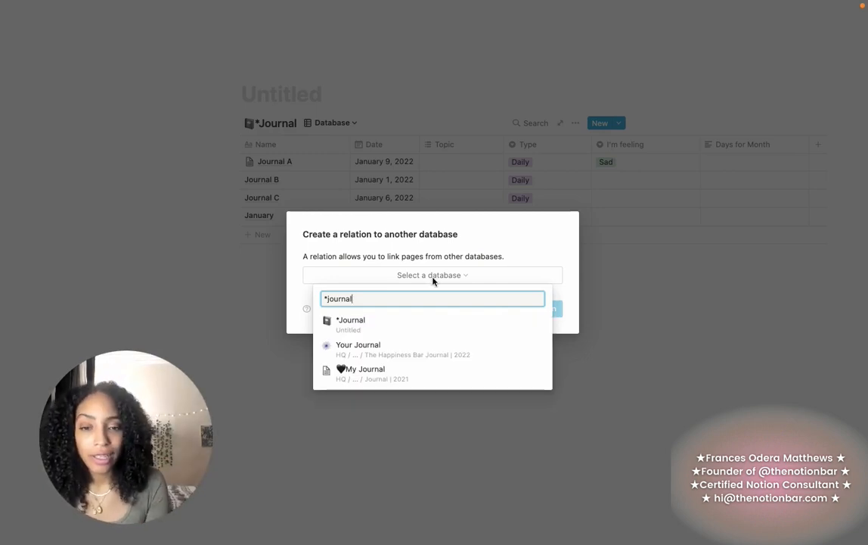
click(395, 326)
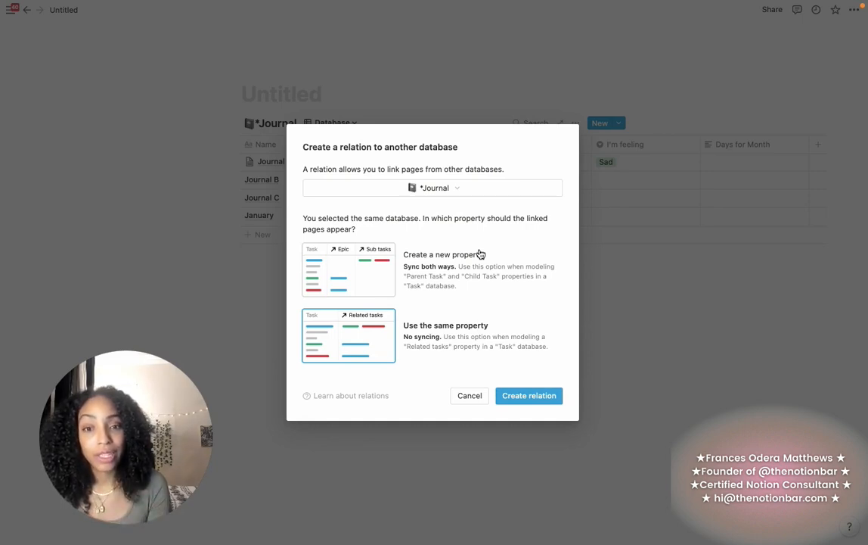
click(451, 278)
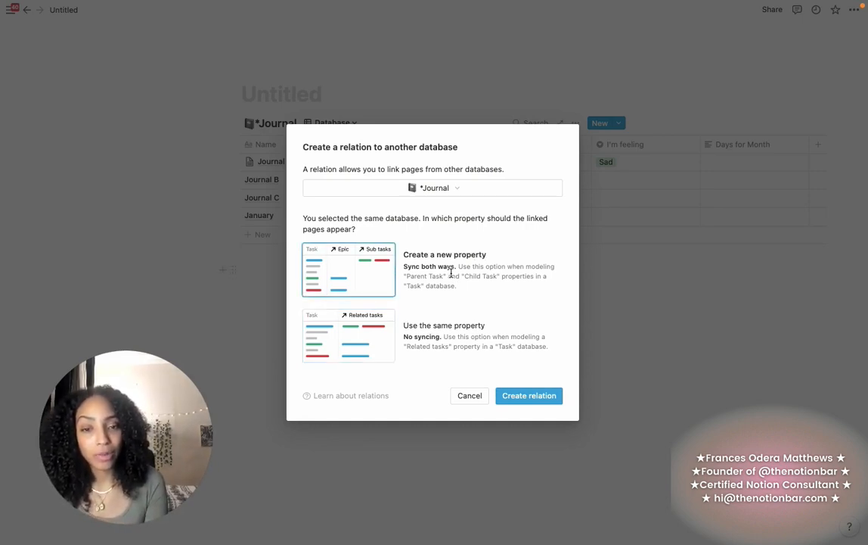
click(531, 396)
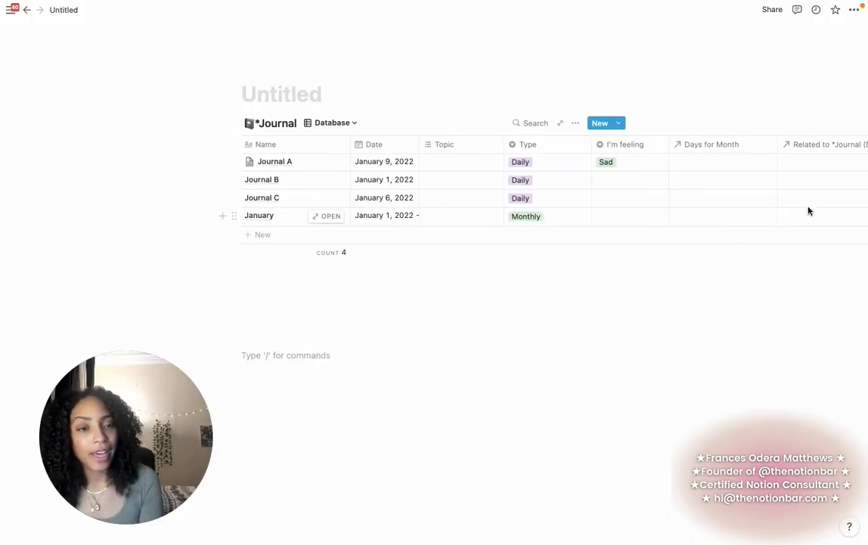
- Switch the page to full width
scroll(806, 149, right, 2)
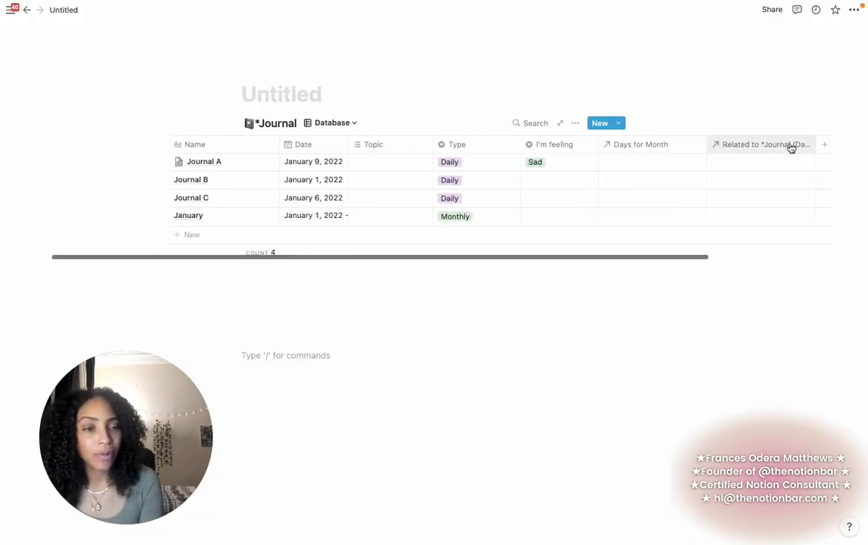
click(854, 9)
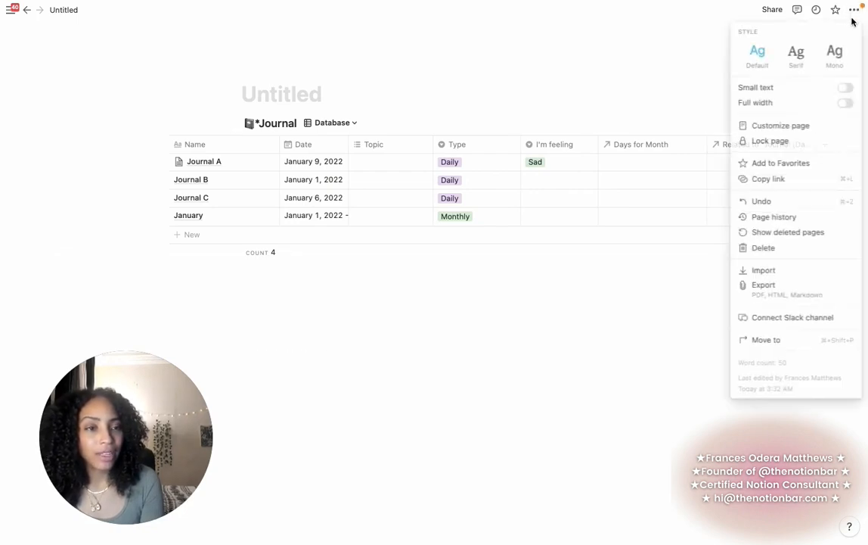
click(845, 103)
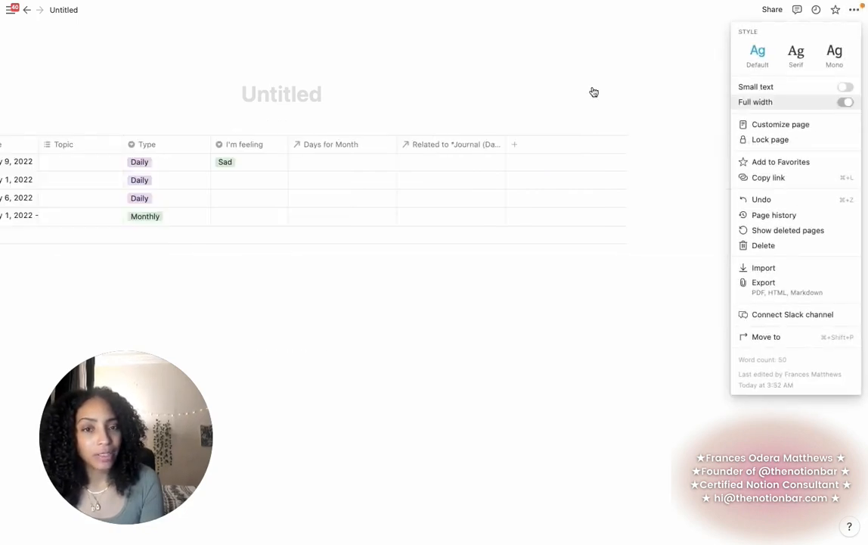
click(527, 359)
- Rename the synced "Related to *Journal" relation property to "Month for Day"
click(611, 151)
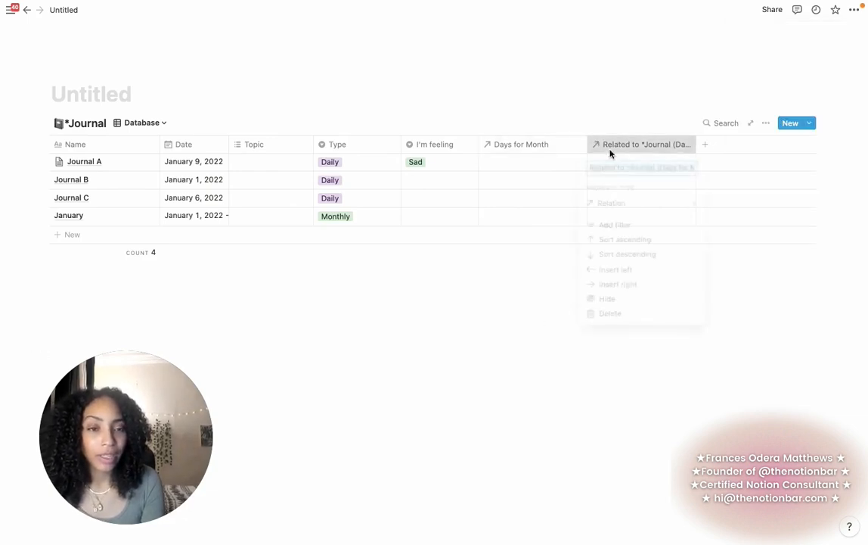
text(Month for Day)
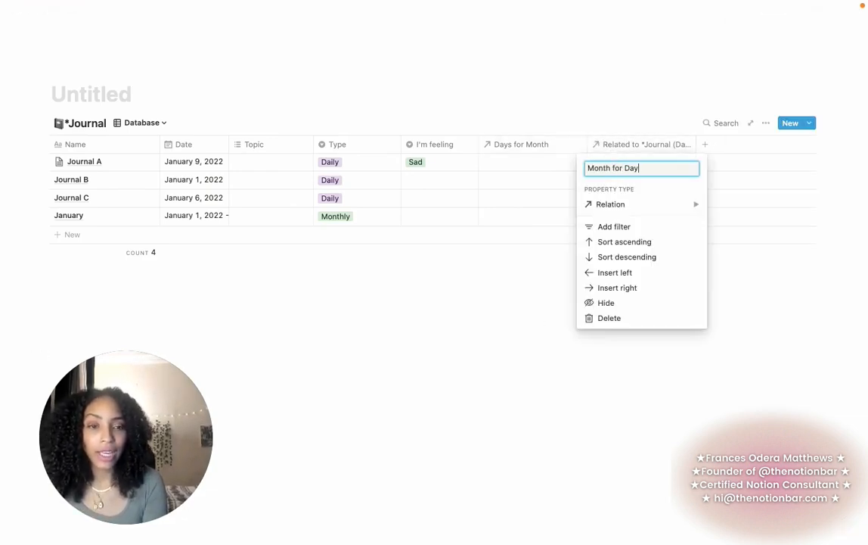
click(552, 82)
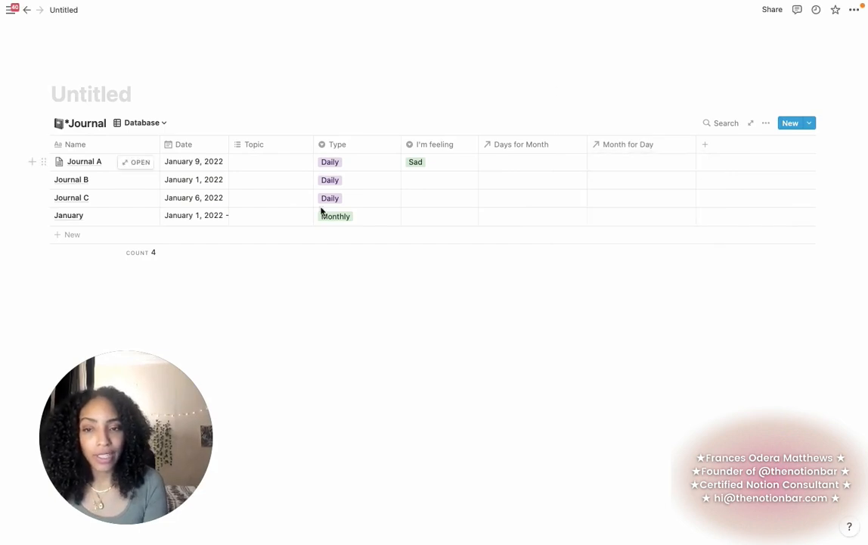
- Relate Journal A, Journal B and Journal C to the January entry in the Days for Month property
click(519, 165)
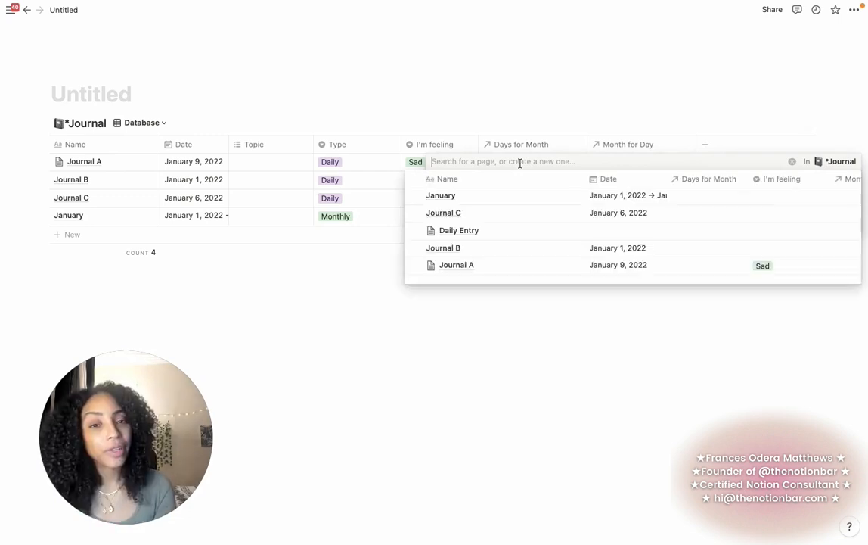
click(499, 199)
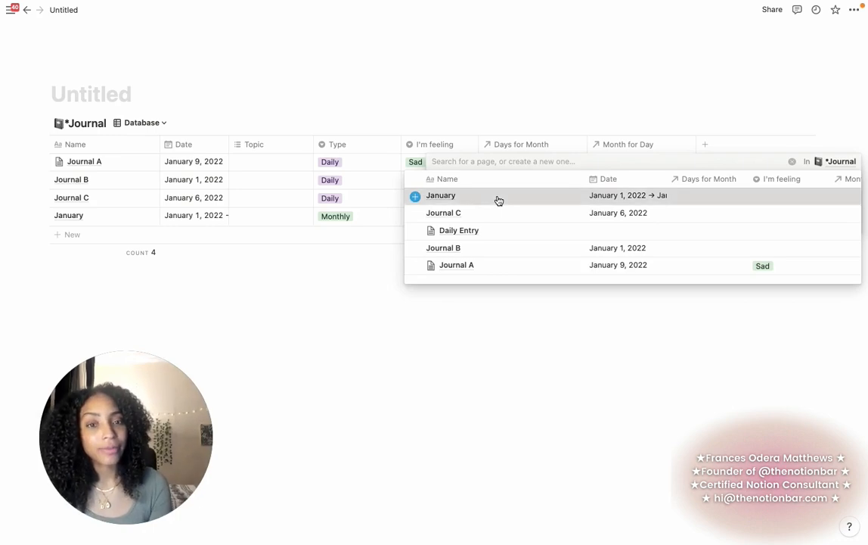
key(Escape)
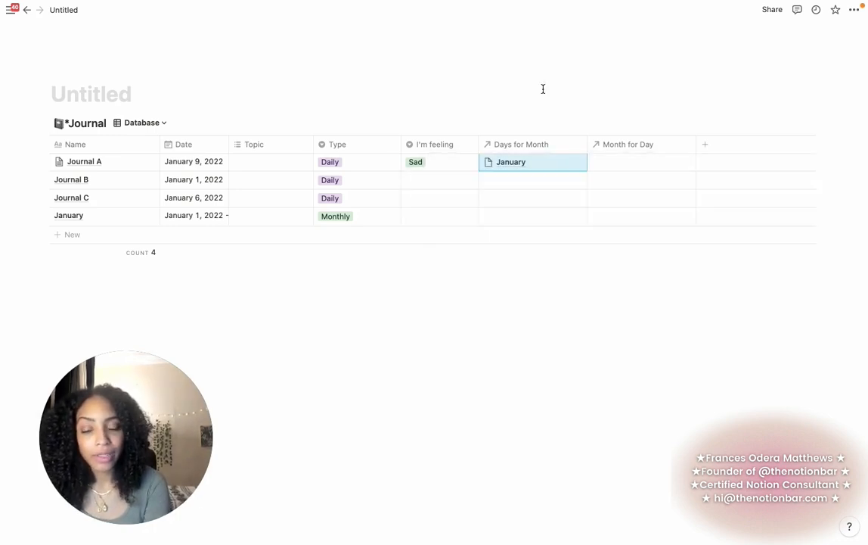
click(502, 182)
drag(502, 184, 498, 206)
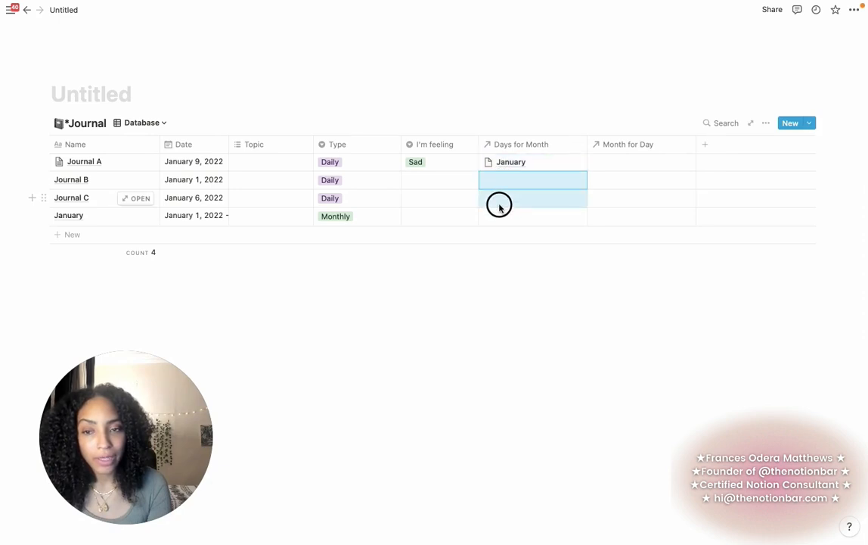
text(January)
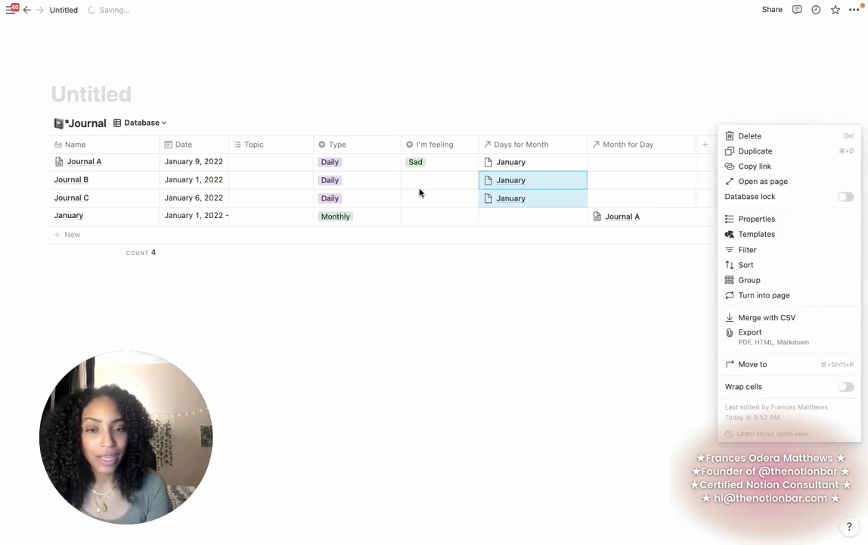
- Move the Journal C row below January and sort the database by Type in descending order
click(360, 197)
drag(44, 199, 44, 221)
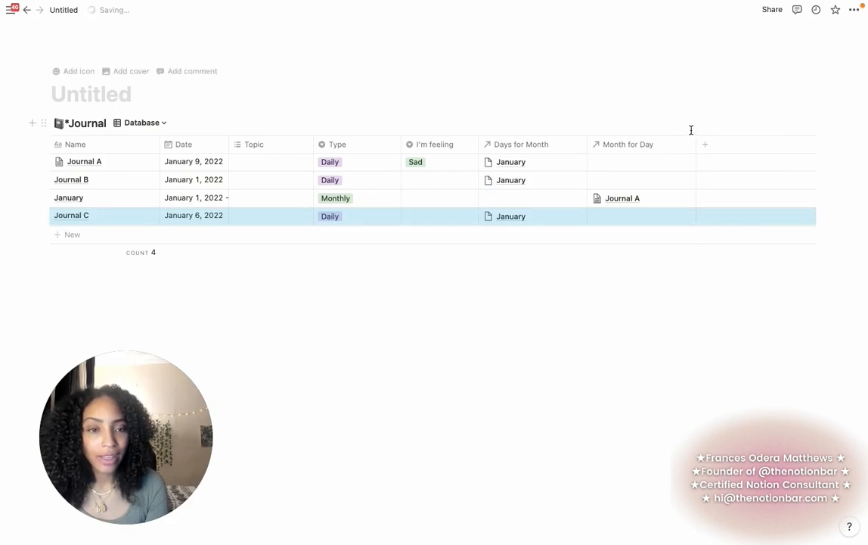
click(766, 123)
click(754, 267)
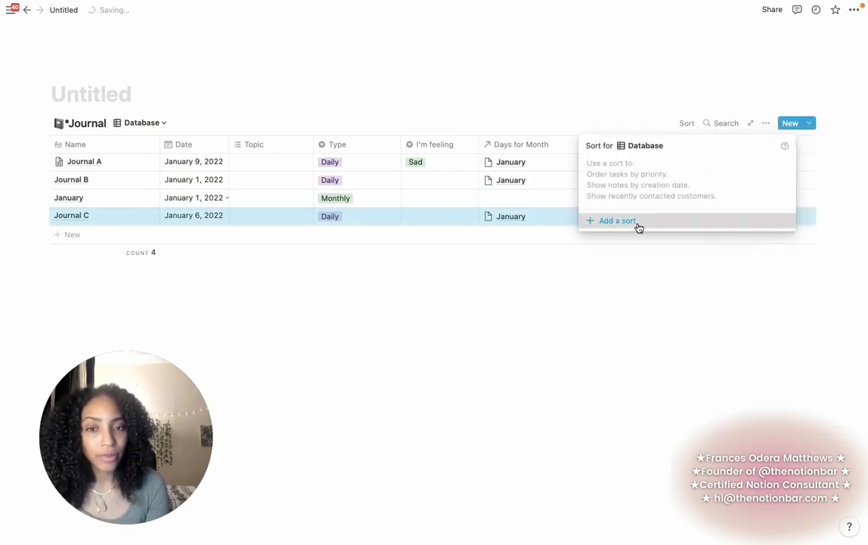
click(637, 226)
click(627, 189)
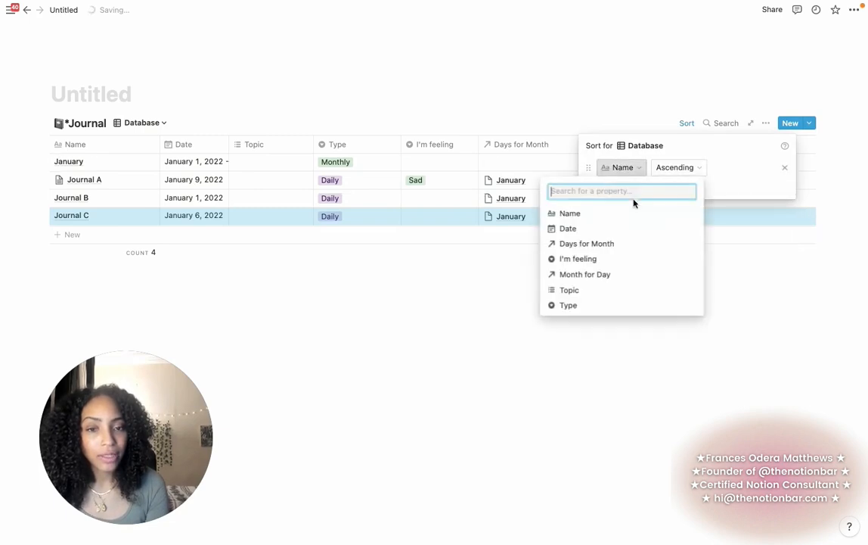
click(576, 307)
click(678, 167)
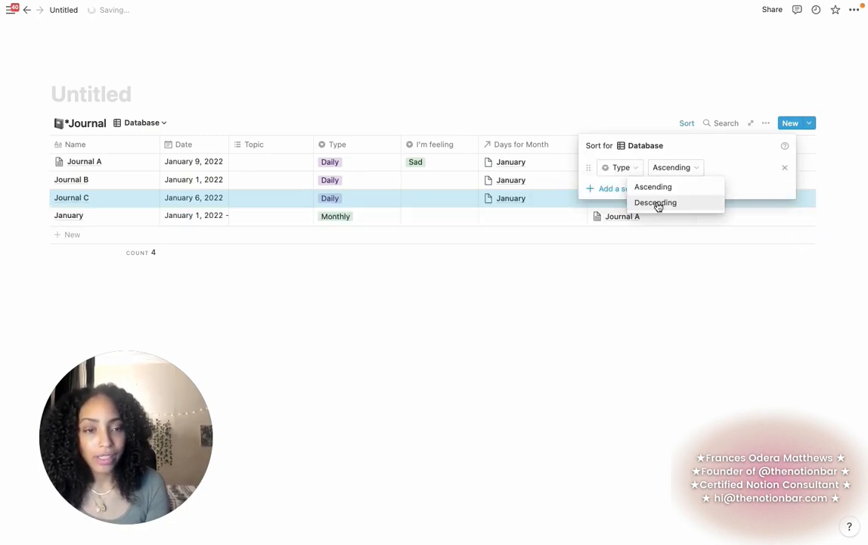
click(655, 202)
click(369, 184)
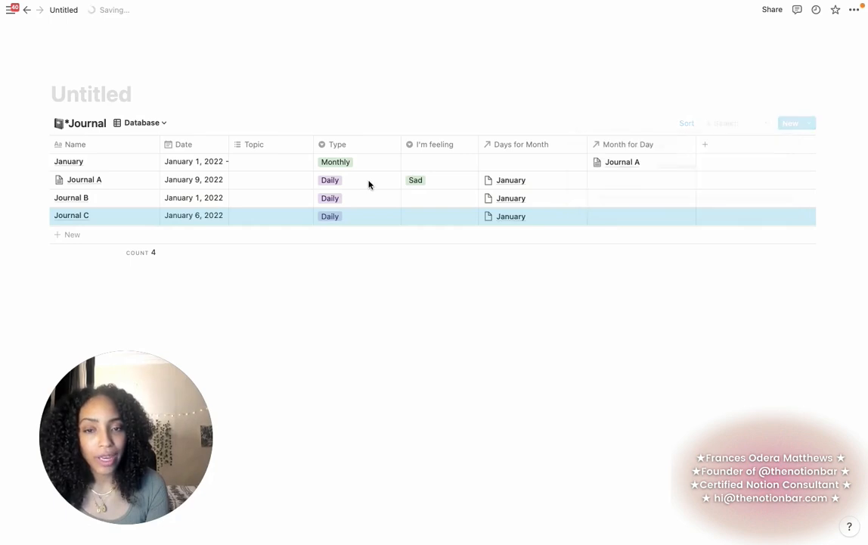
click(368, 184)
drag(322, 233, 339, 269)
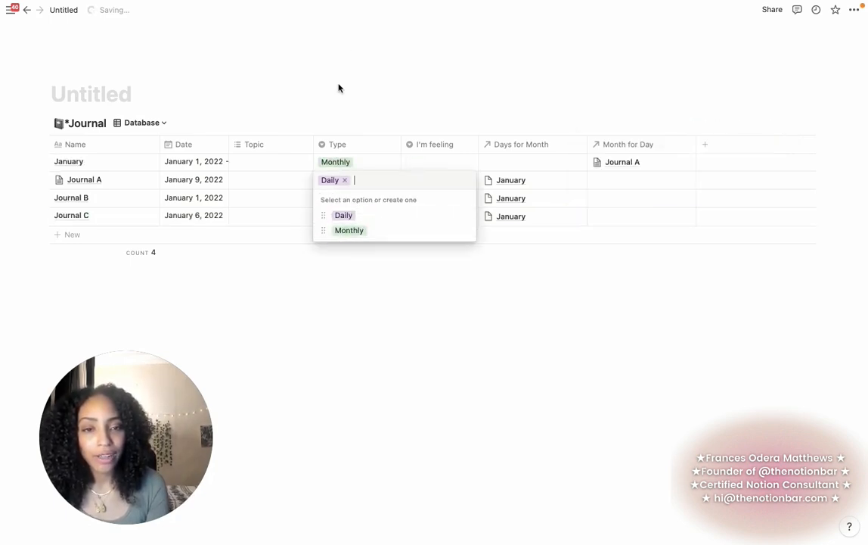
key(Escape)
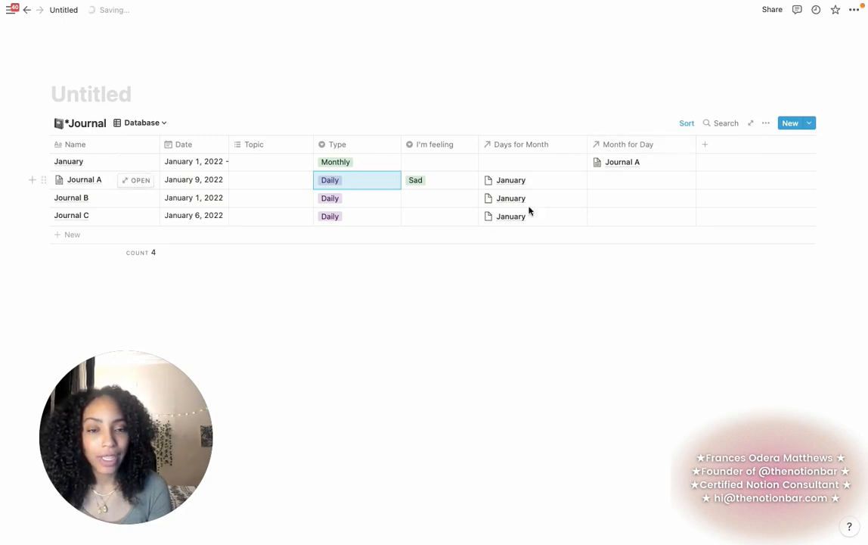
- Add a new property after Month for Day and set its type to Rollup
click(705, 144)
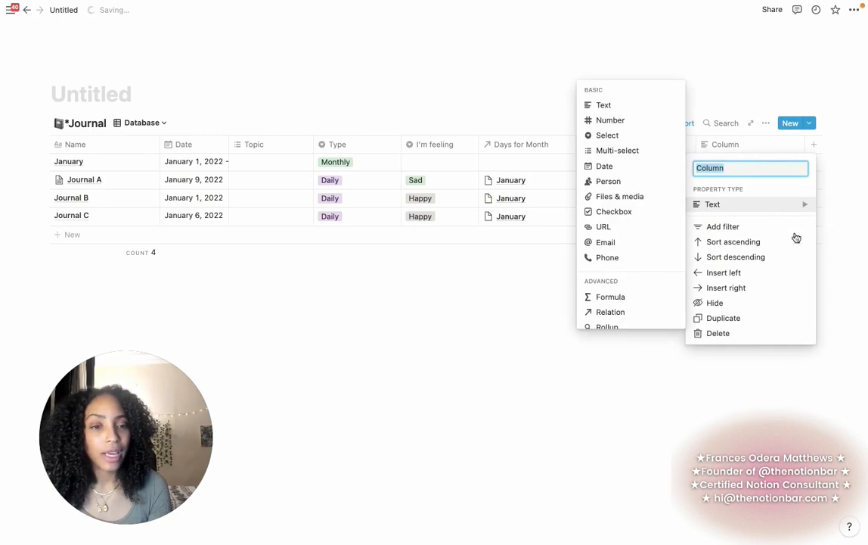
mouse_move(753, 204)
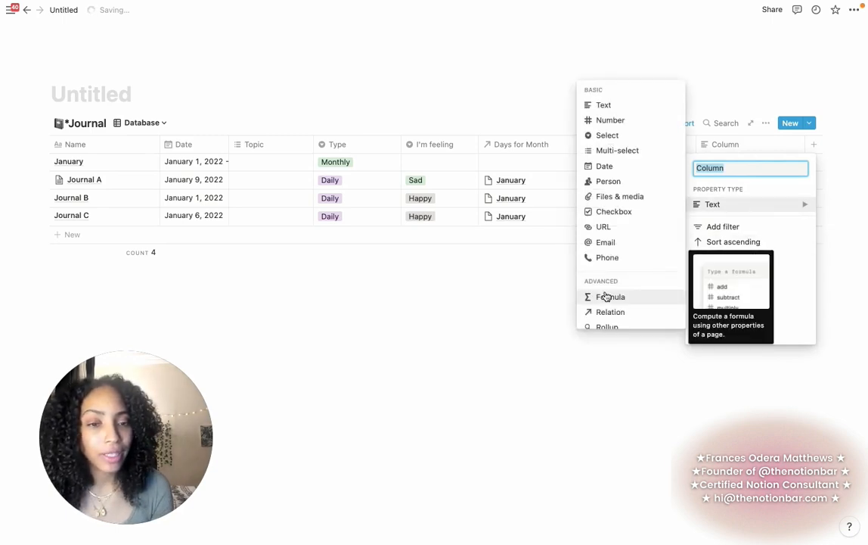
scroll(606, 296, down, 2)
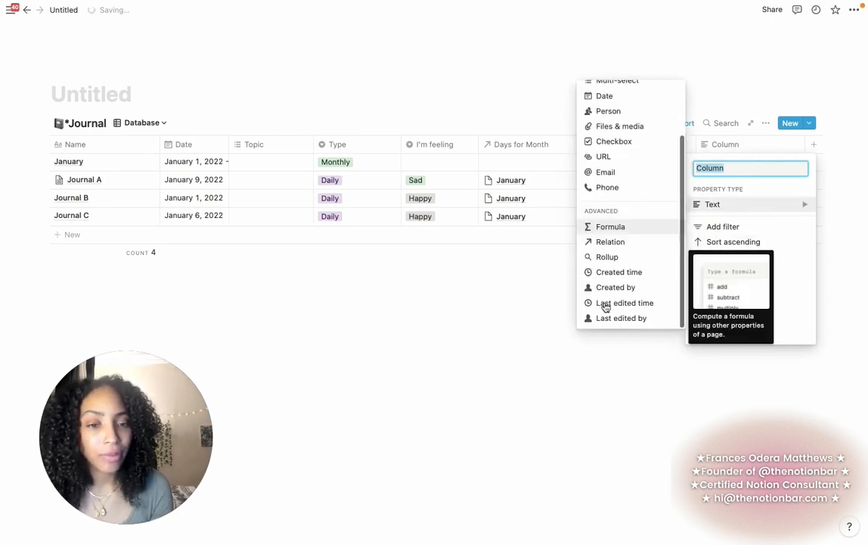
click(609, 257)
key(Escape)
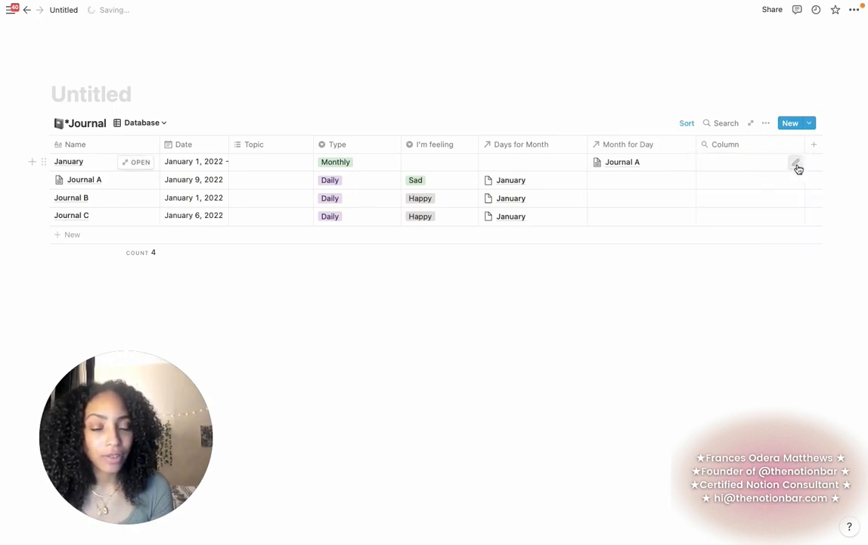
- Configure the rollup to use the Month for Day relation and the I'm feeling property, showing unique values
click(797, 164)
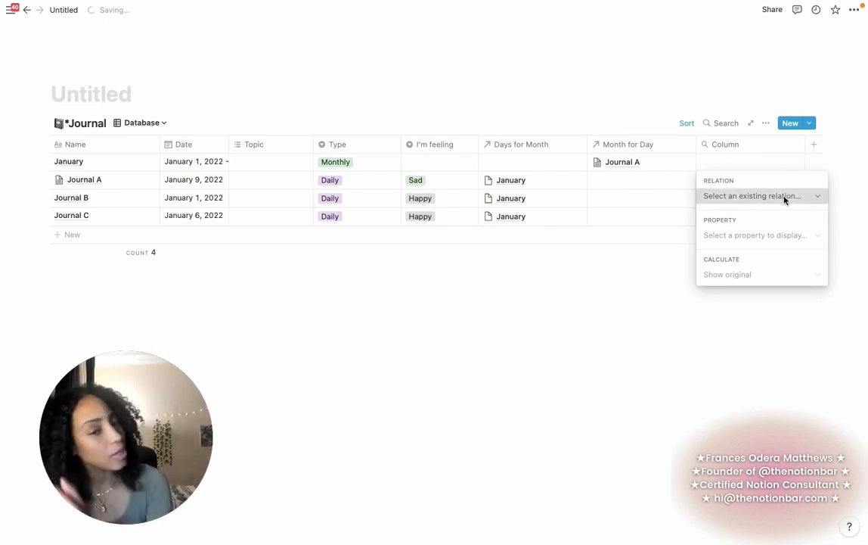
click(786, 200)
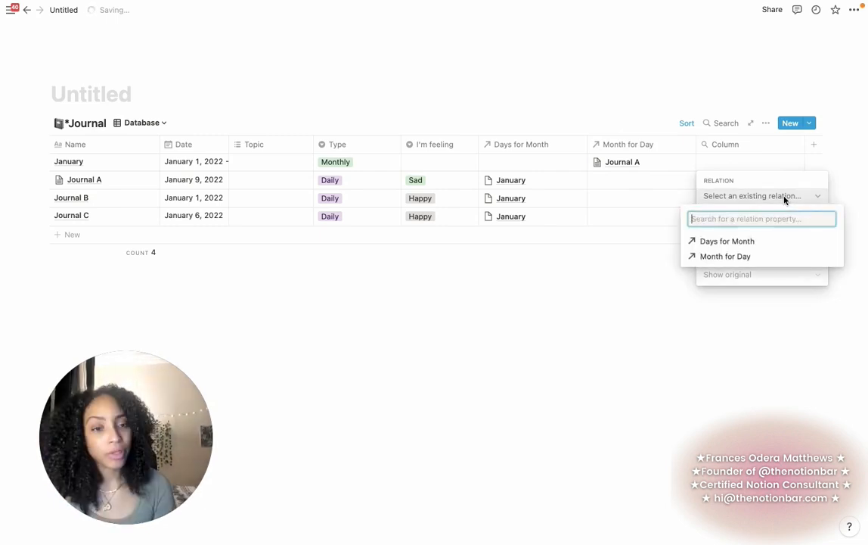
click(744, 257)
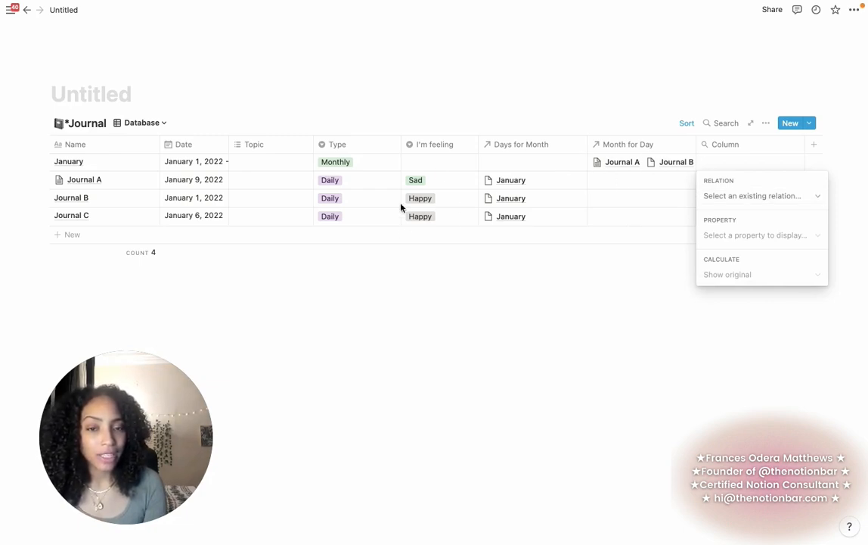
click(773, 195)
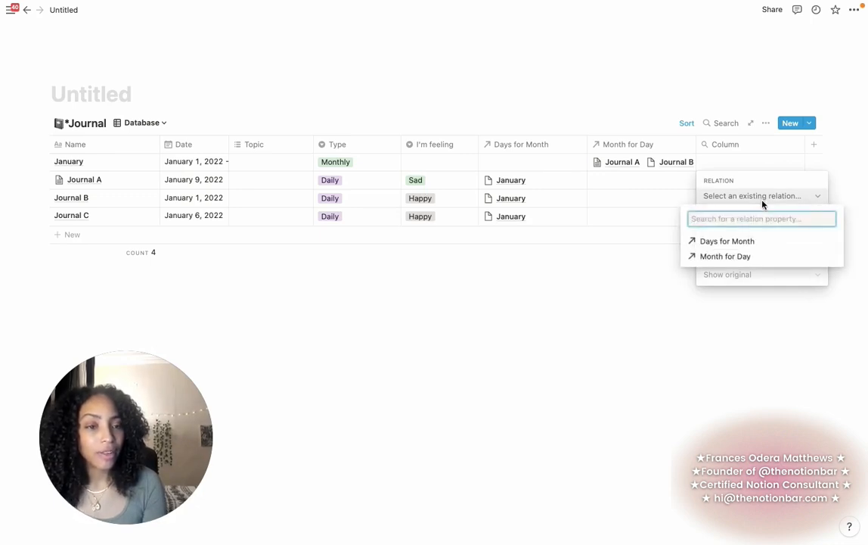
click(730, 255)
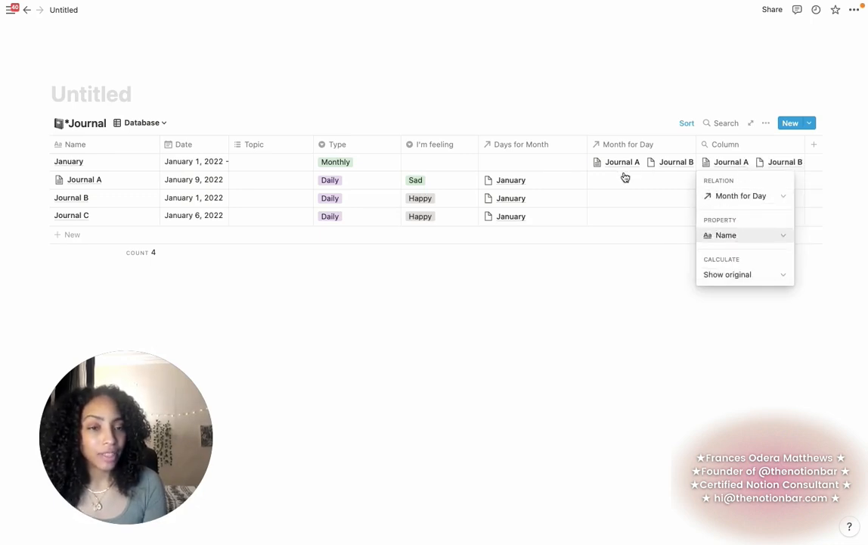
click(731, 237)
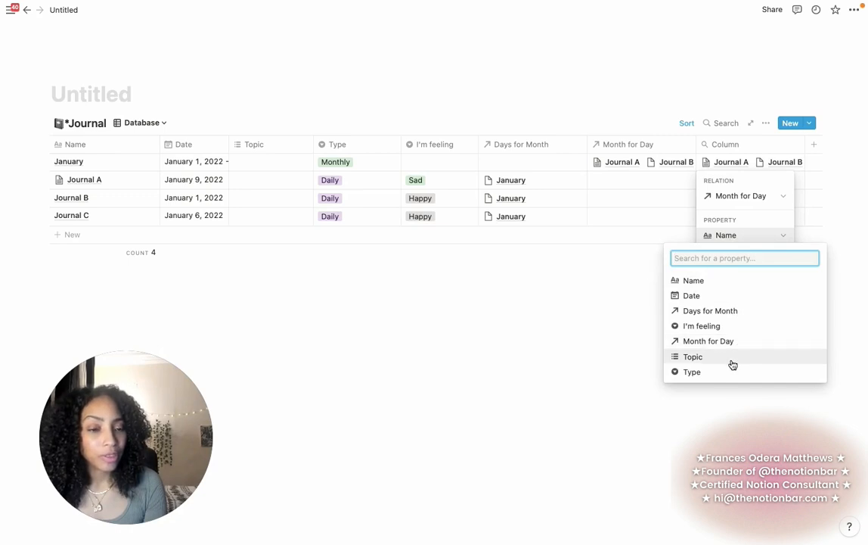
click(725, 326)
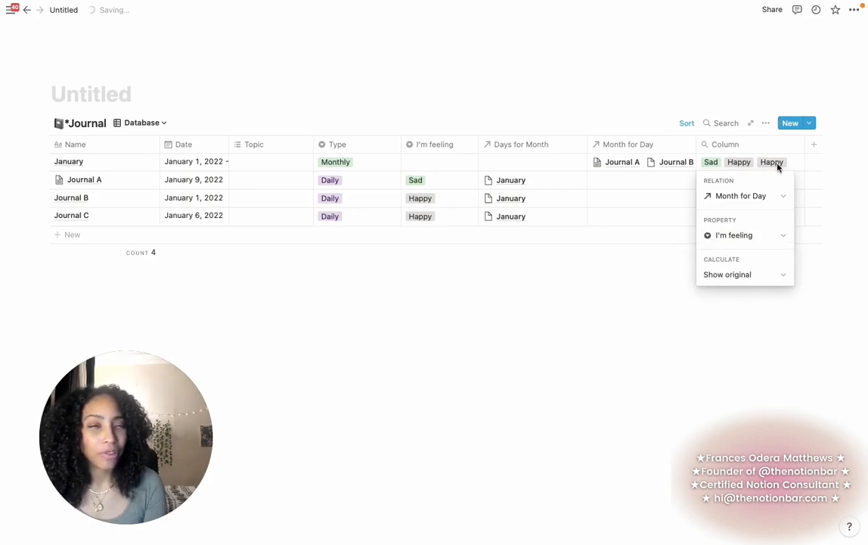
click(725, 277)
click(733, 309)
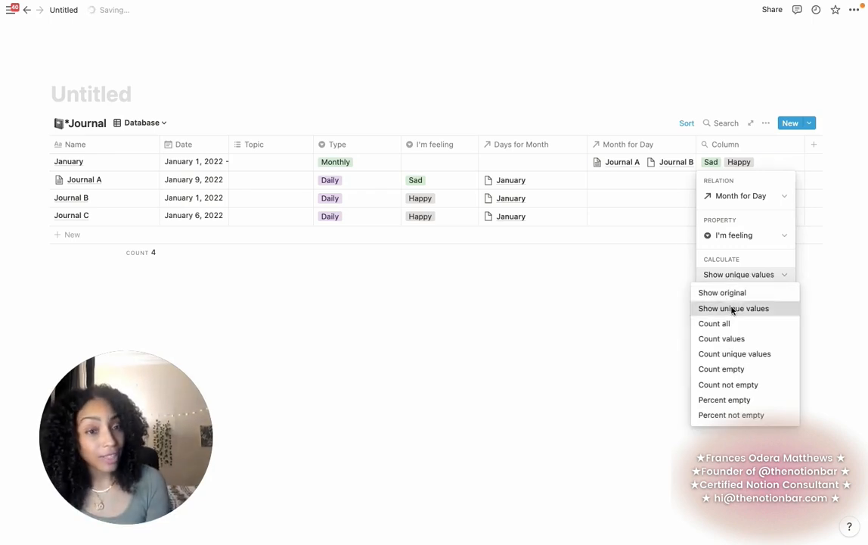
key(Escape)
- Rename the rollup property to "This Month You Felt"
click(740, 145)
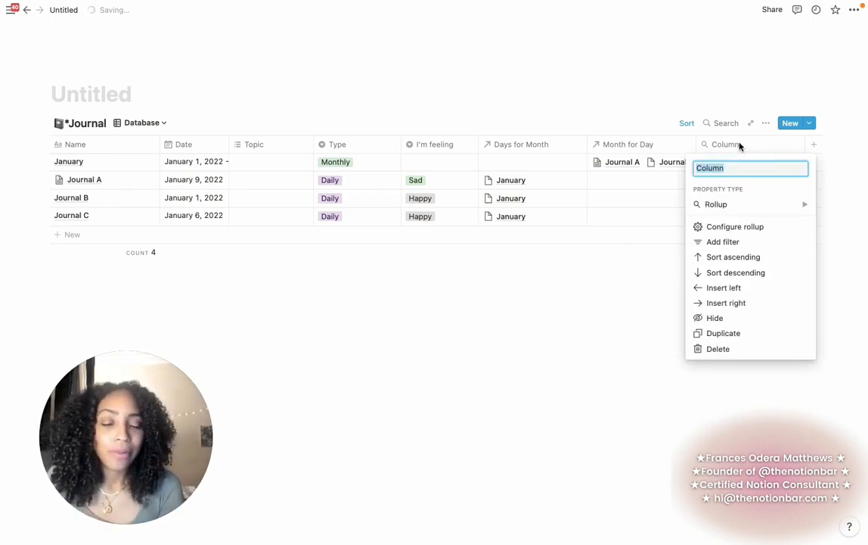
text(T)
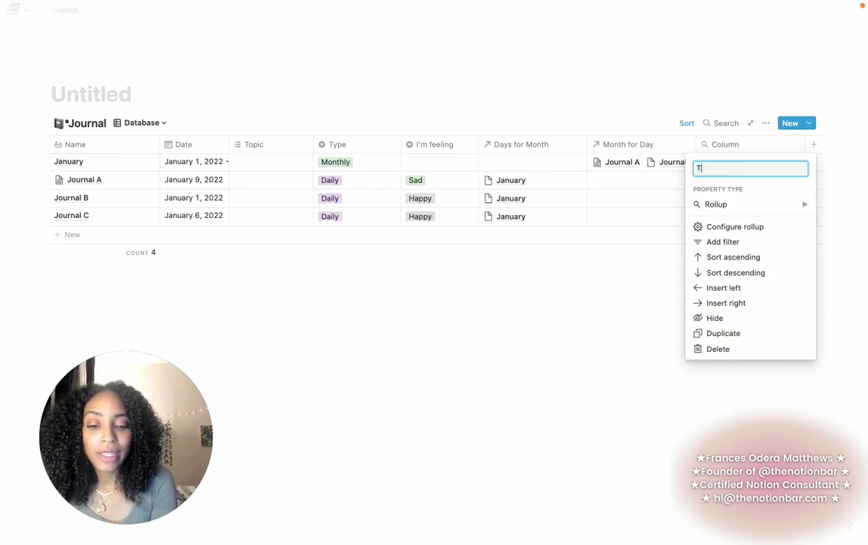
text(his Month You Felt)
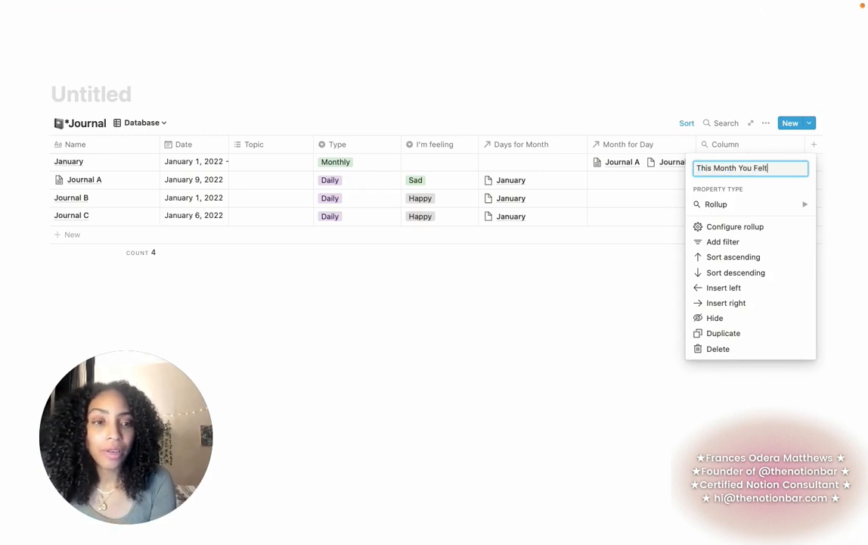
key(Return)
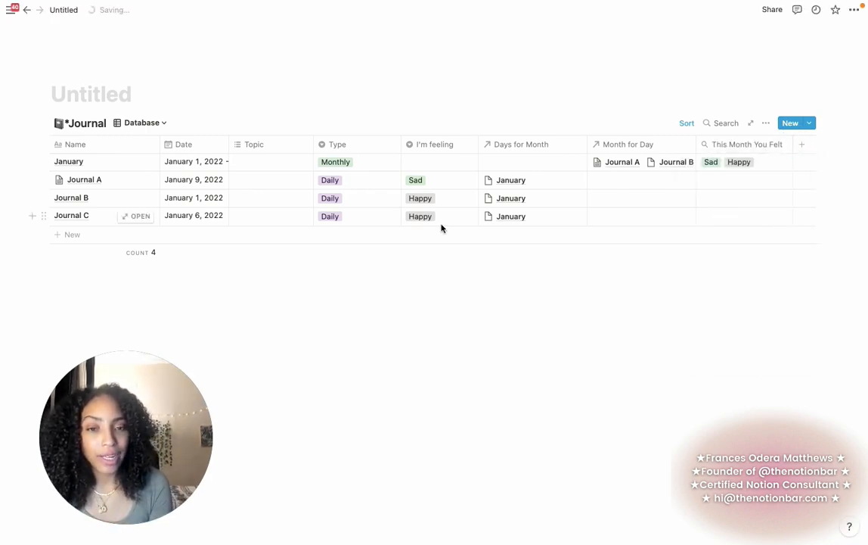
- Create the option "Excited" as Journal C's I'm feeling value
click(446, 220)
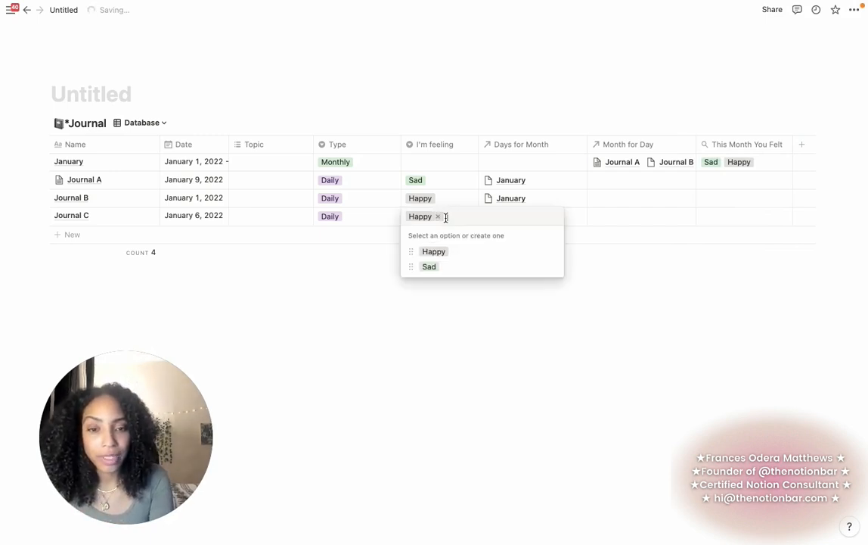
text(Exci)
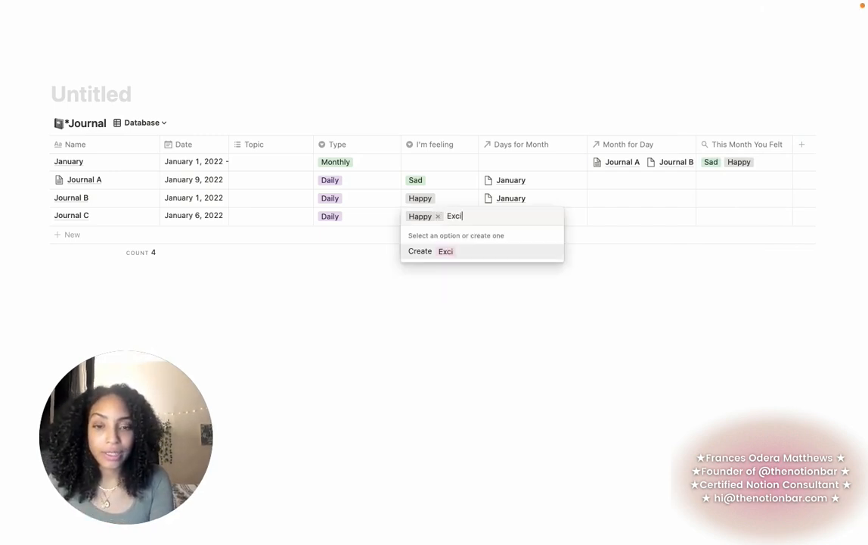
text(ted)
key(Return)
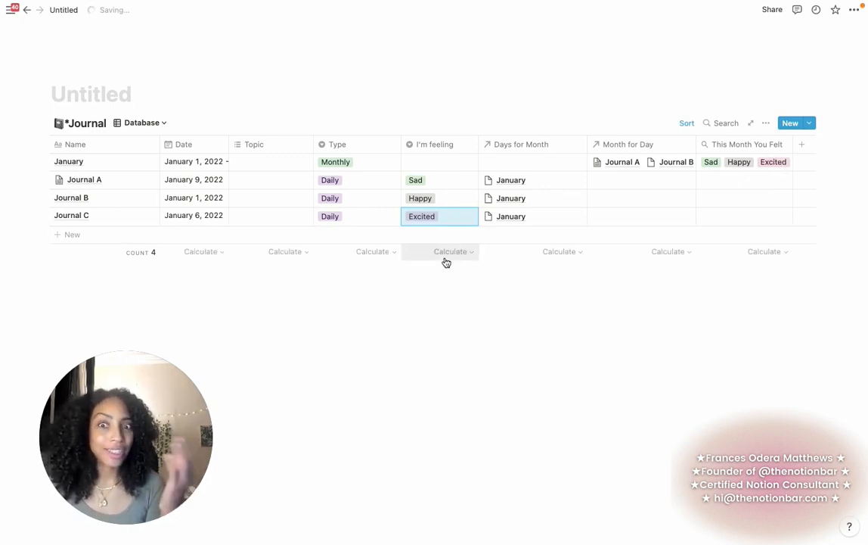
- Set the Topic of Journal A, Journal B and Journal C to Personal
click(271, 181)
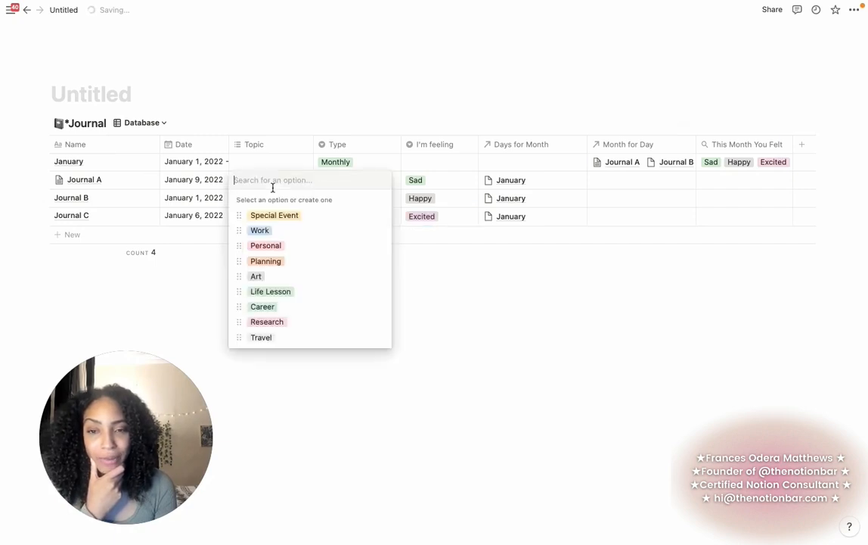
click(272, 247)
drag(265, 198, 269, 220)
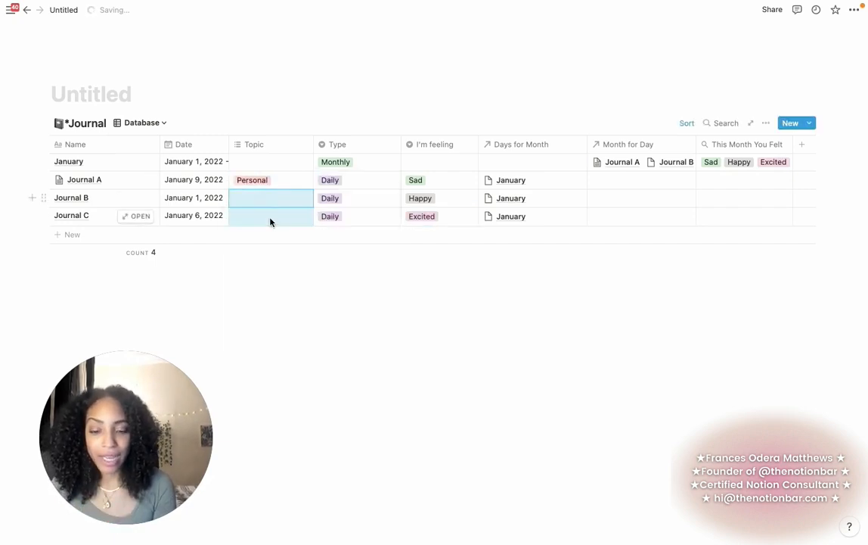
text(Personal Personal)
- Change Journal C's Topic from Personal to Life Lesson
click(270, 219)
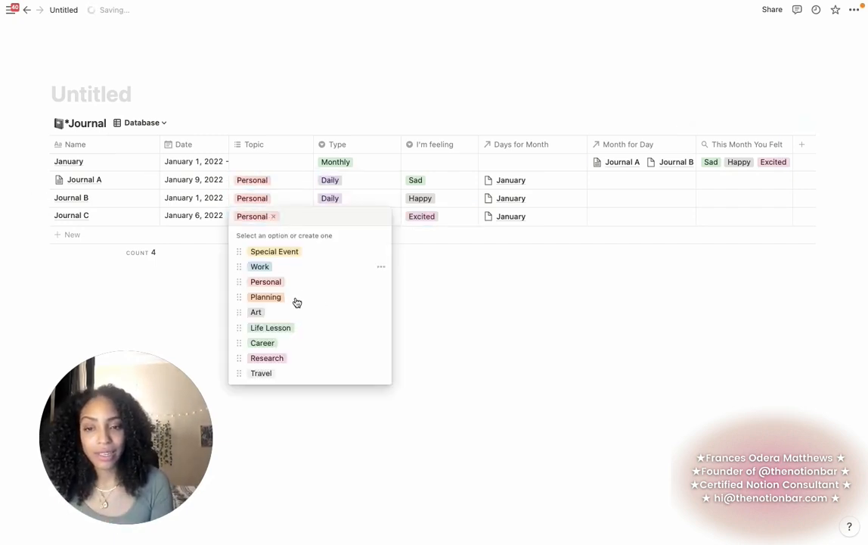
click(274, 328)
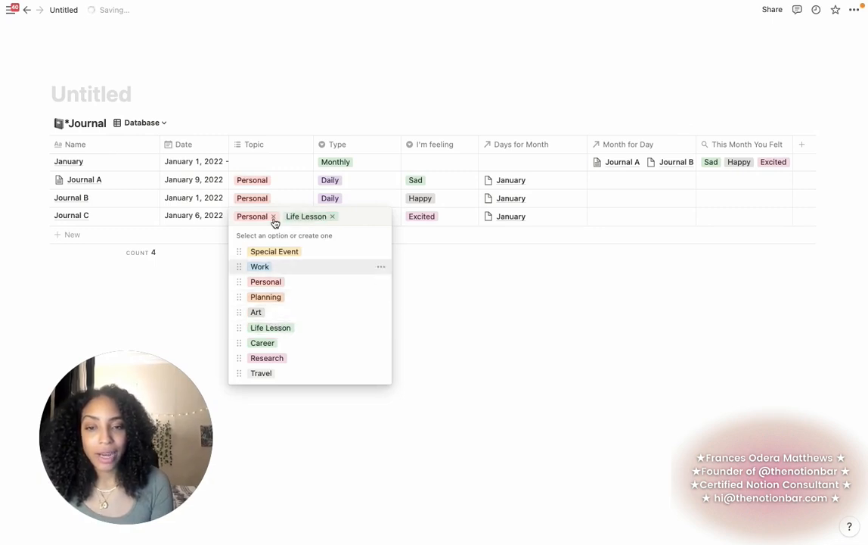
click(273, 216)
key(Escape)
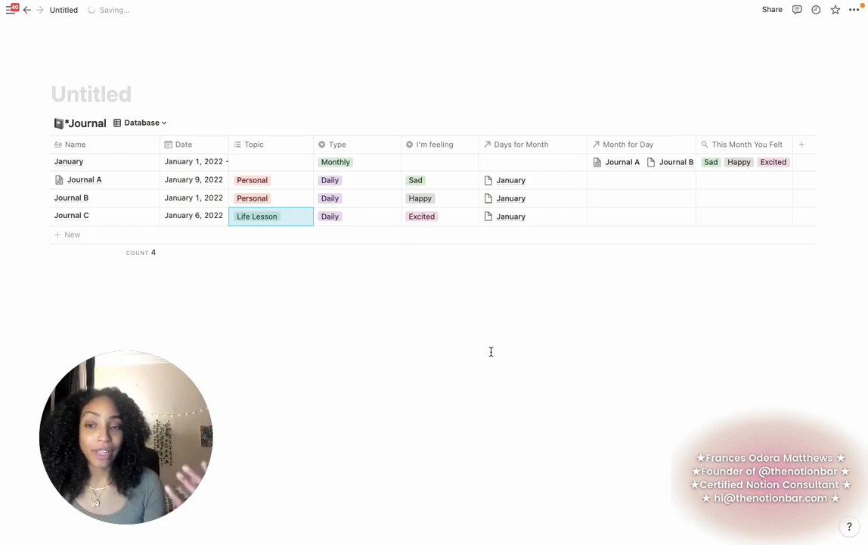
- Insert a linked view of the *Journal database below the original table
click(120, 300)
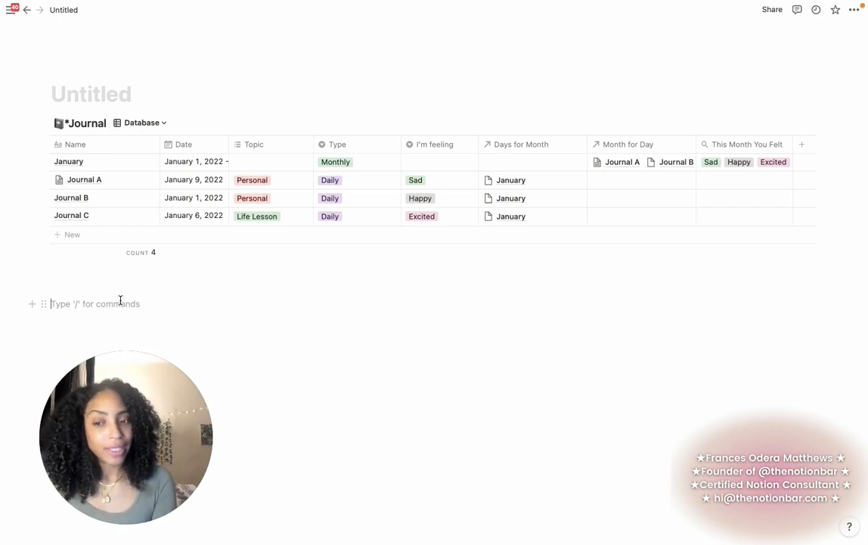
text(/)
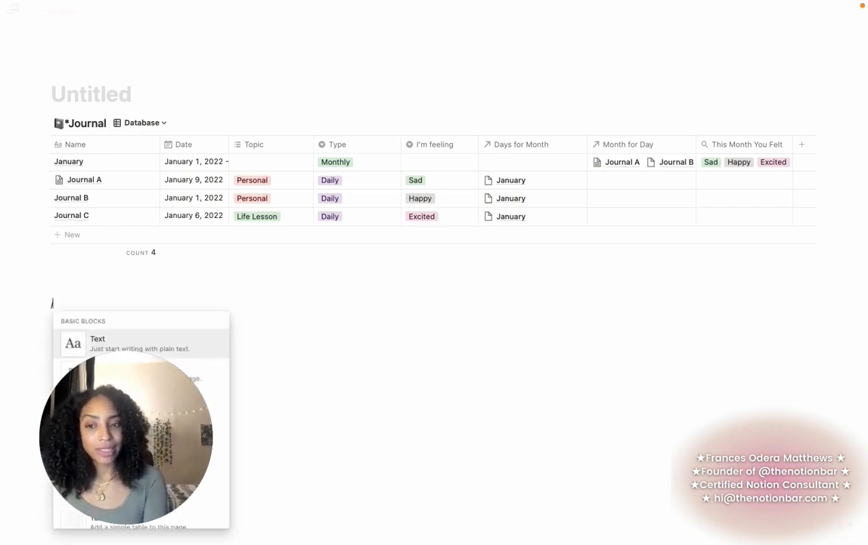
text(link)
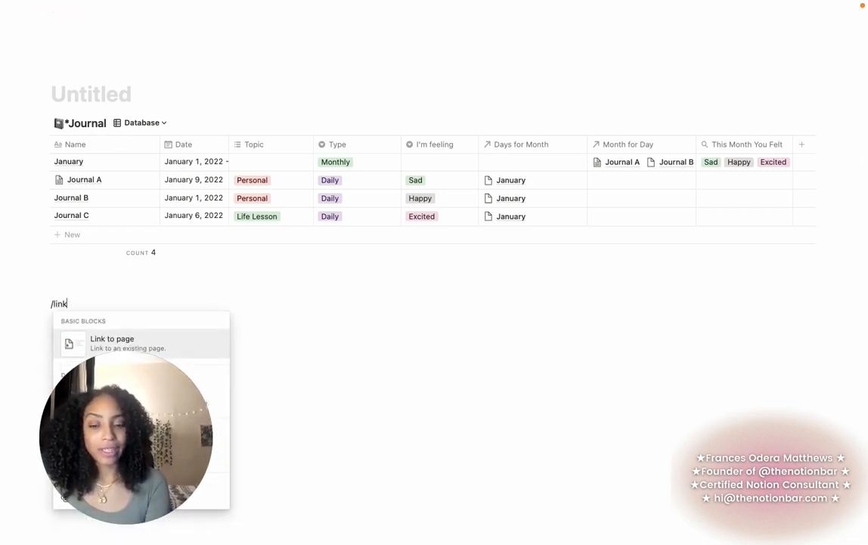
text(ed)
click(169, 343)
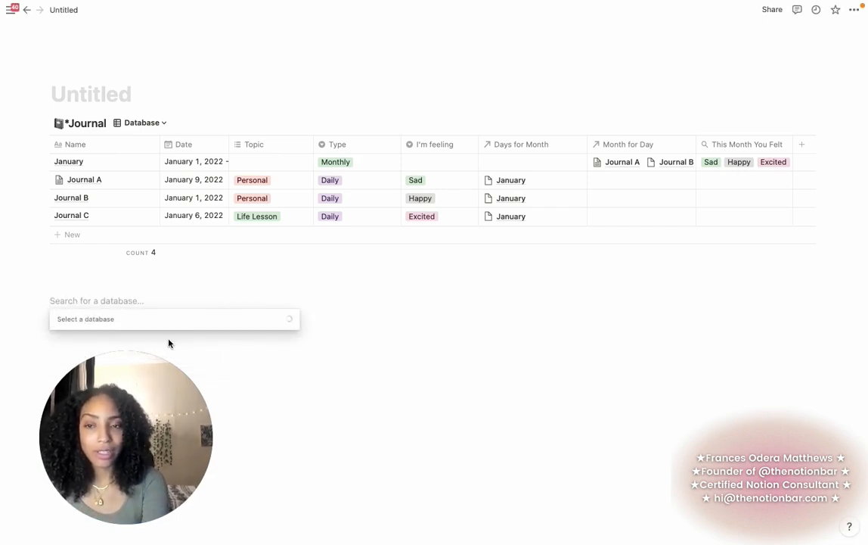
text(*J)
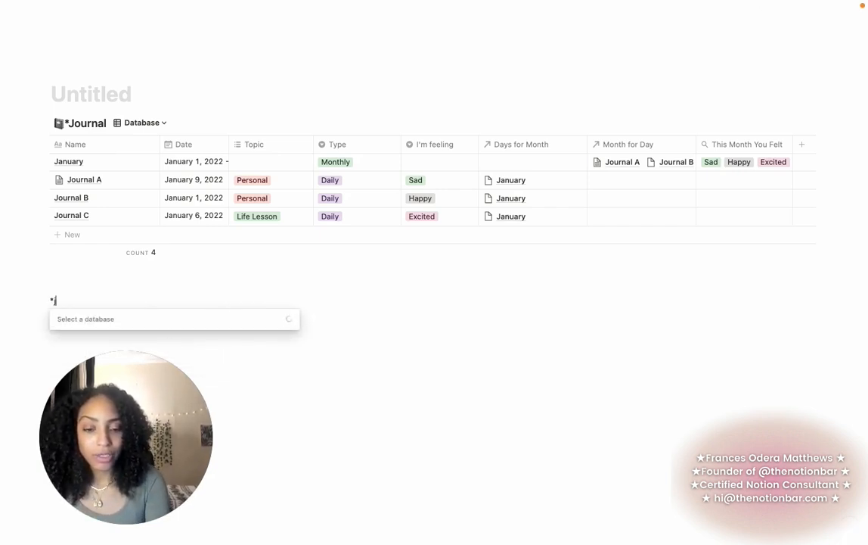
text(ournal)
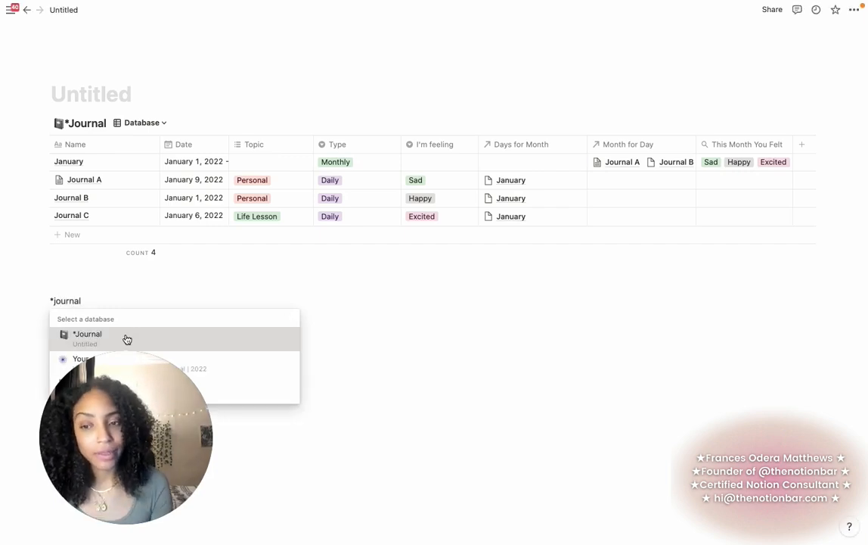
click(127, 339)
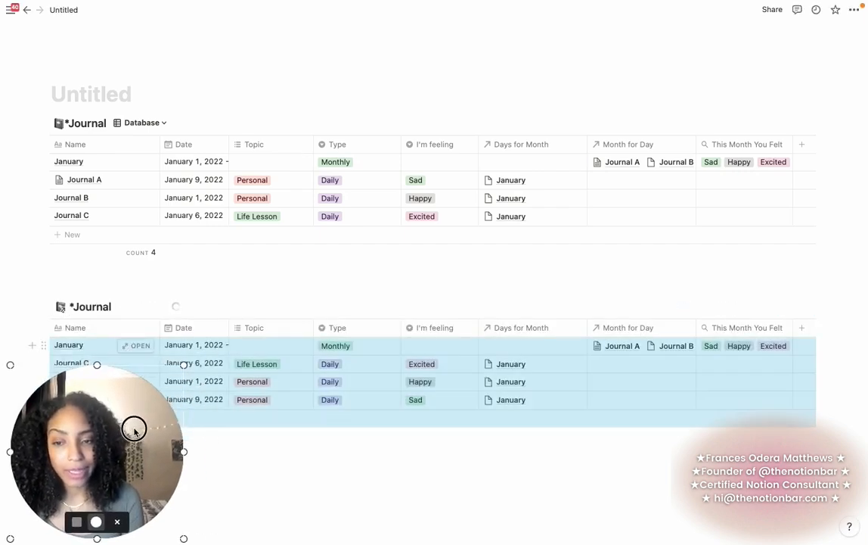
scroll(332, 254, down, 3)
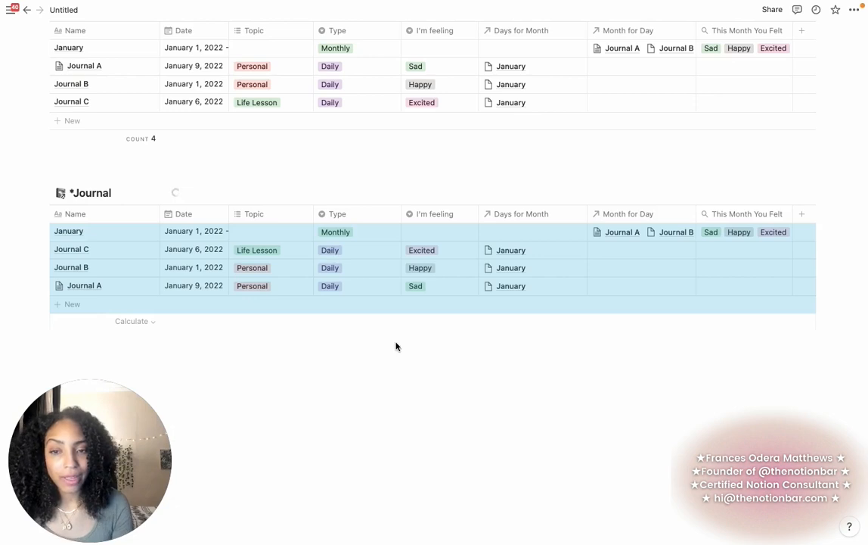
scroll(395, 346, up, 1)
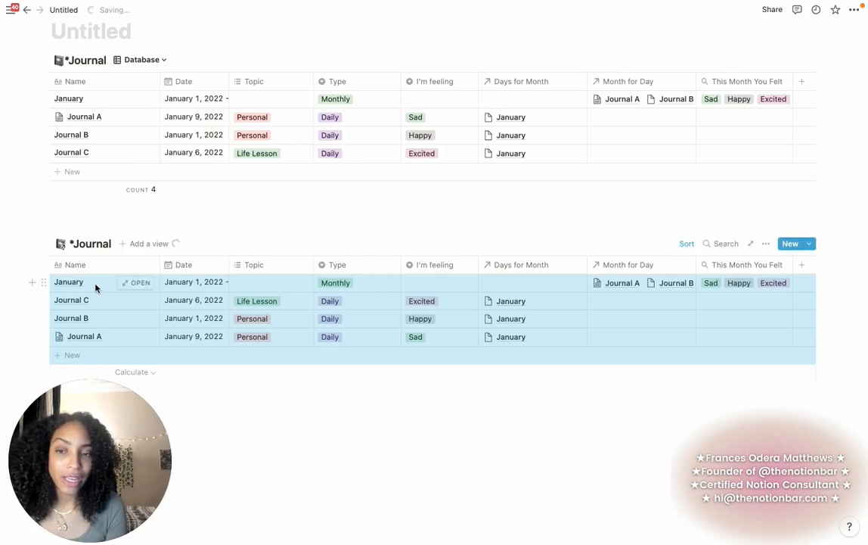
- Append "**" to the January entry's name in the linked table and remove it again
click(95, 286)
text(**)
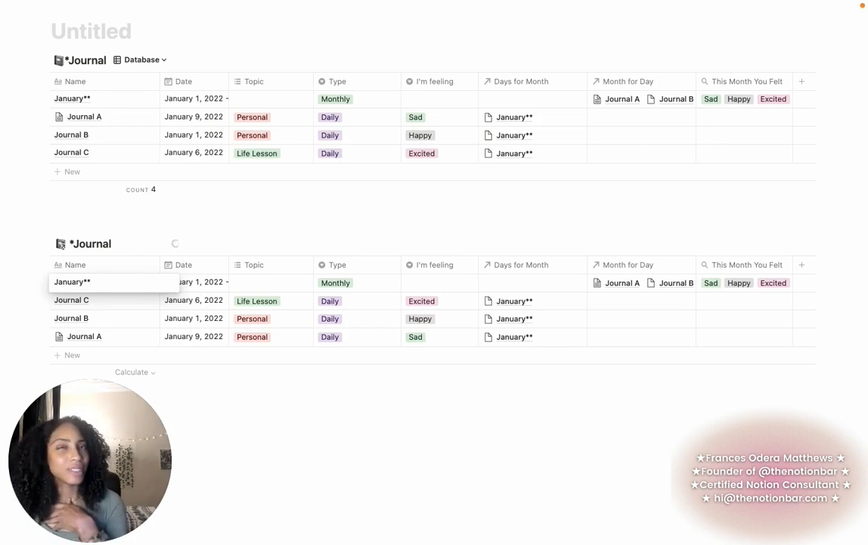
key(BackSpace)
key(BackSpace)
key(Escape)
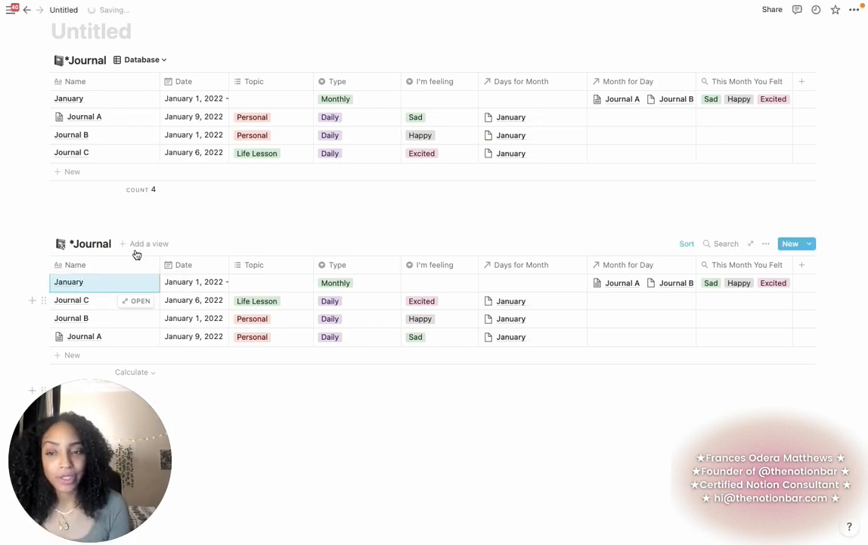
click(139, 247)
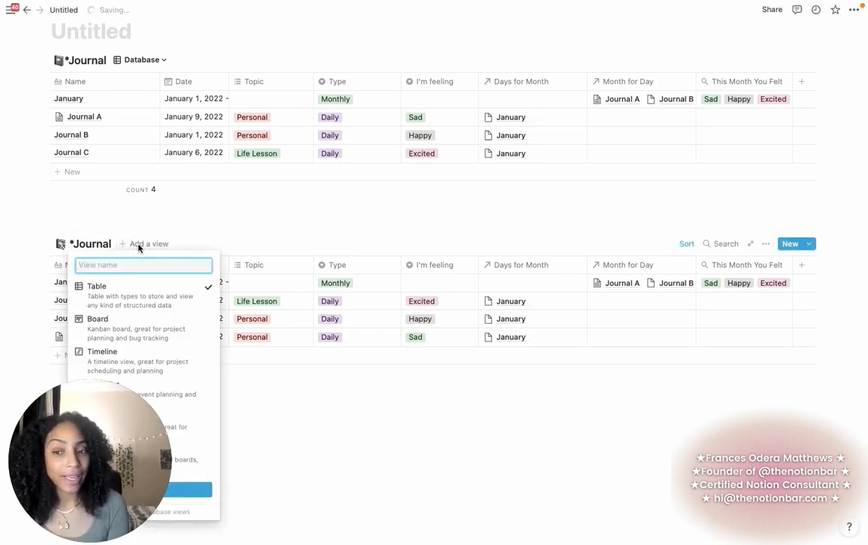
click(552, 222)
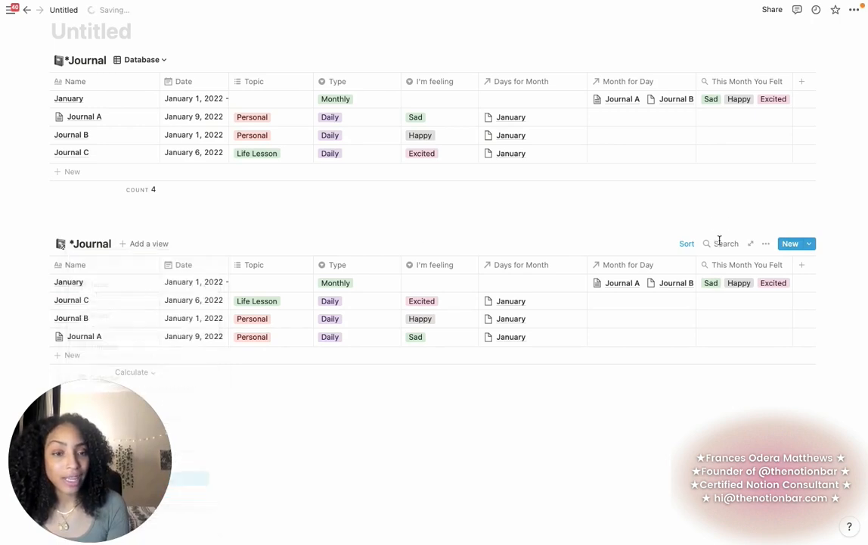
- Filter the linked *Journal table to entries where Date is Today
click(766, 246)
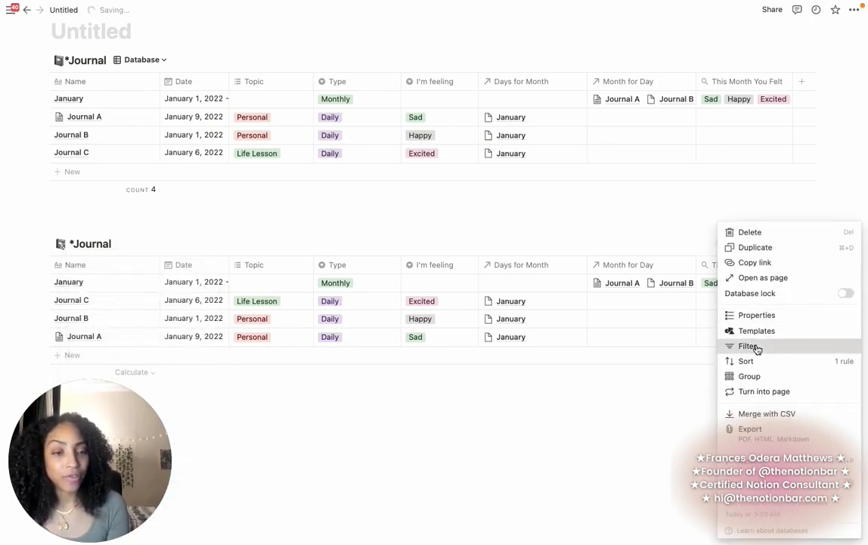
click(757, 347)
click(563, 345)
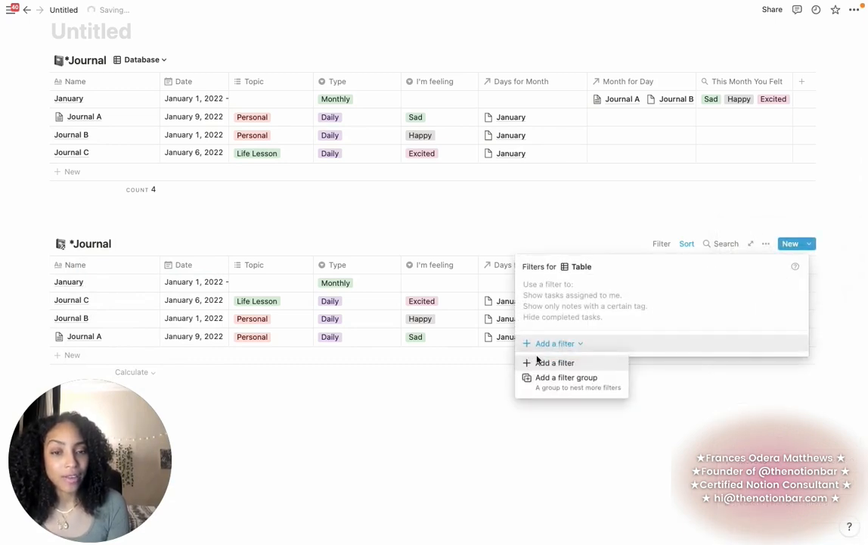
click(543, 363)
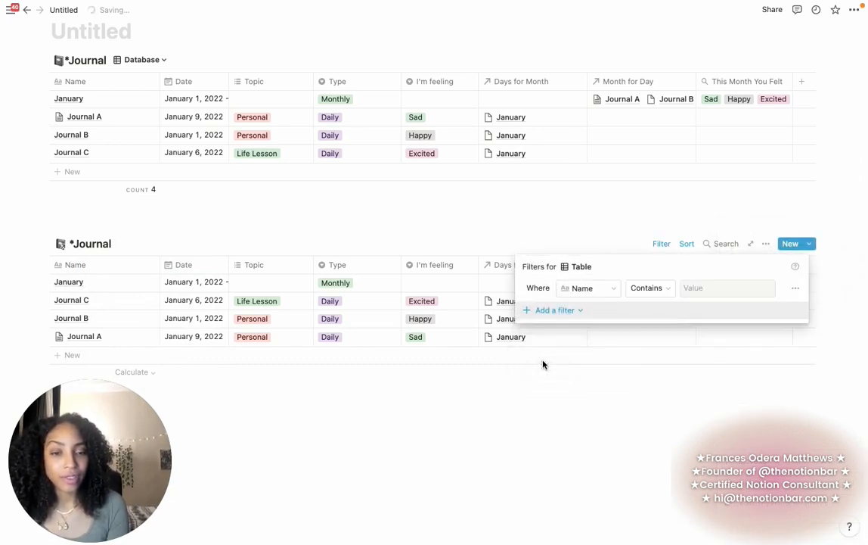
click(595, 288)
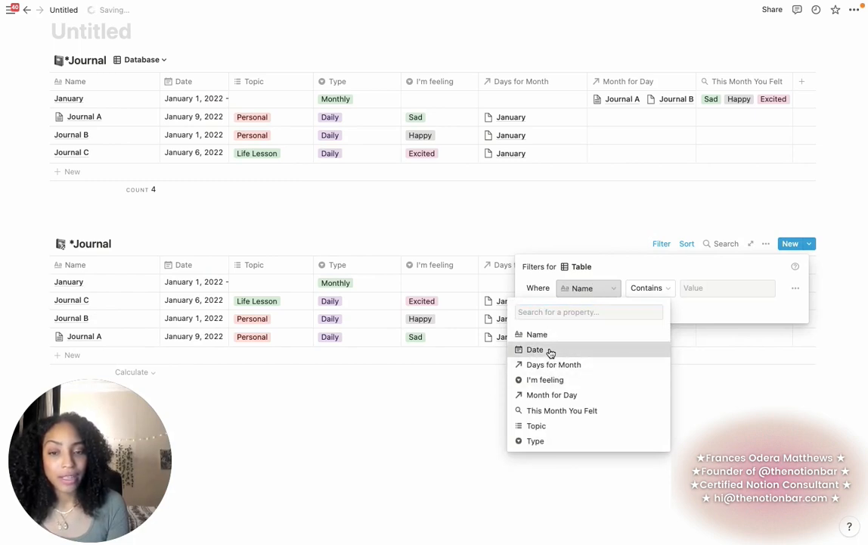
click(536, 350)
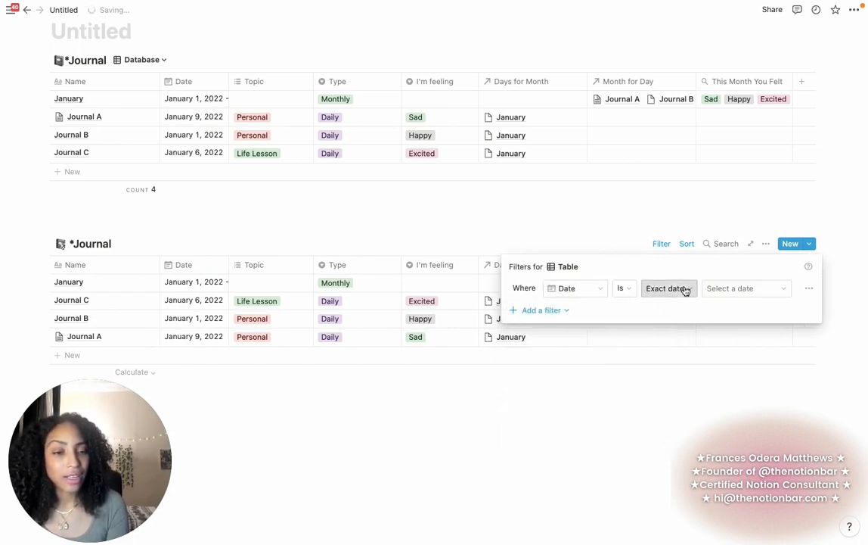
click(684, 292)
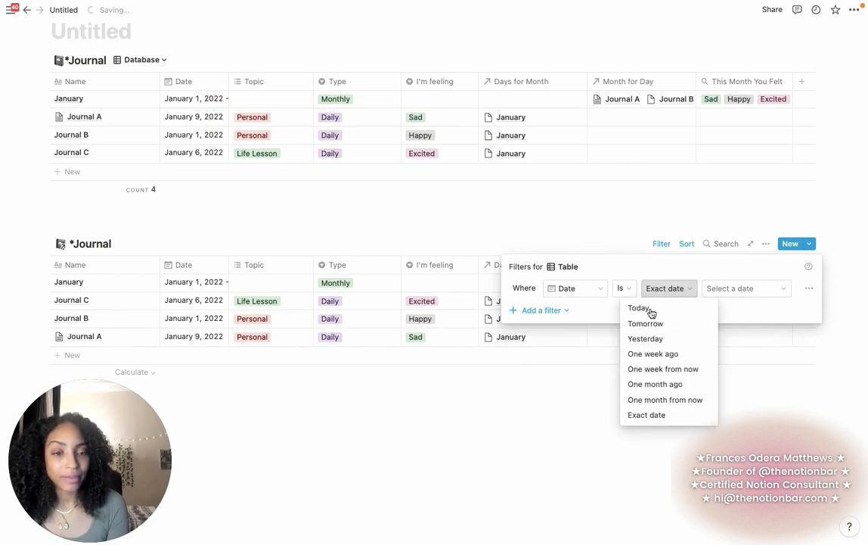
click(648, 311)
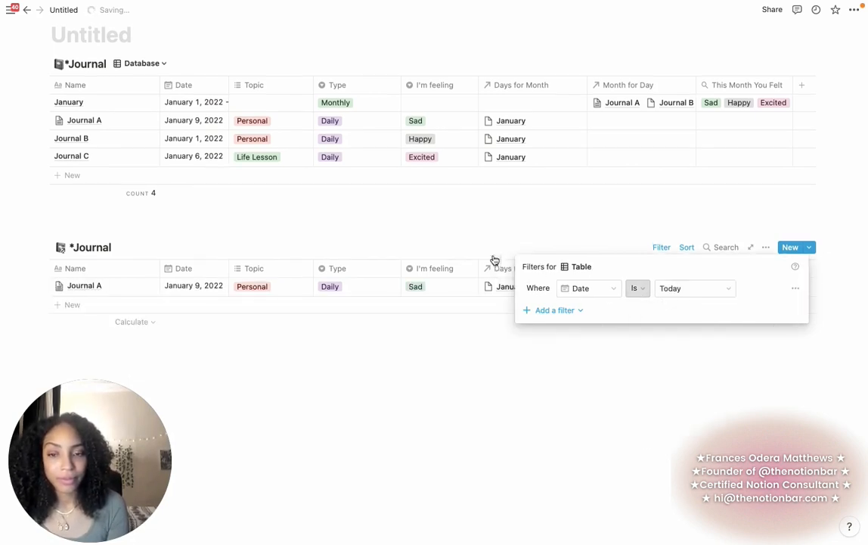
click(433, 217)
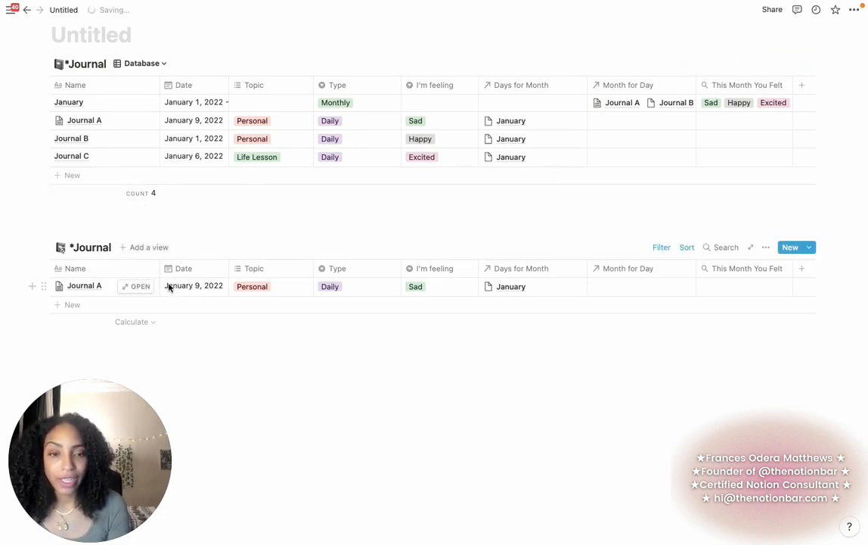
- Delete the Journal A entry from the linked table and create a new Journal A entry with Type Daily
click(44, 286)
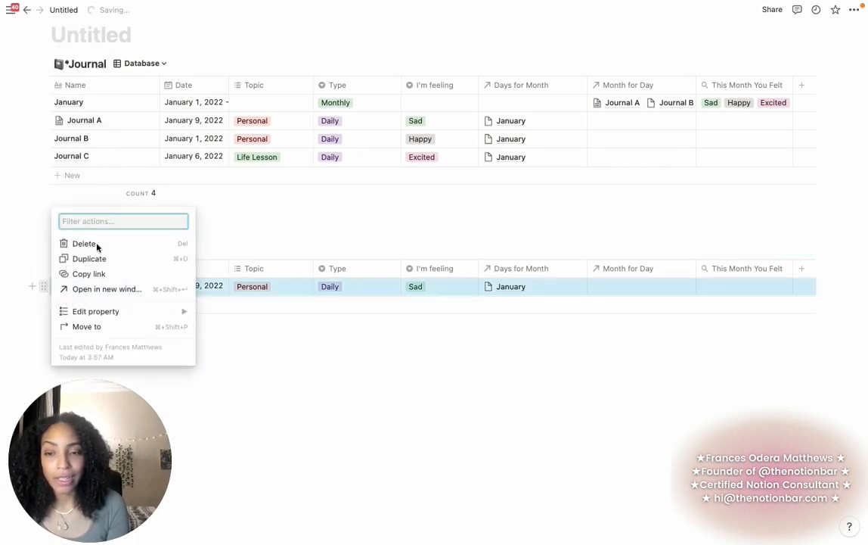
click(83, 242)
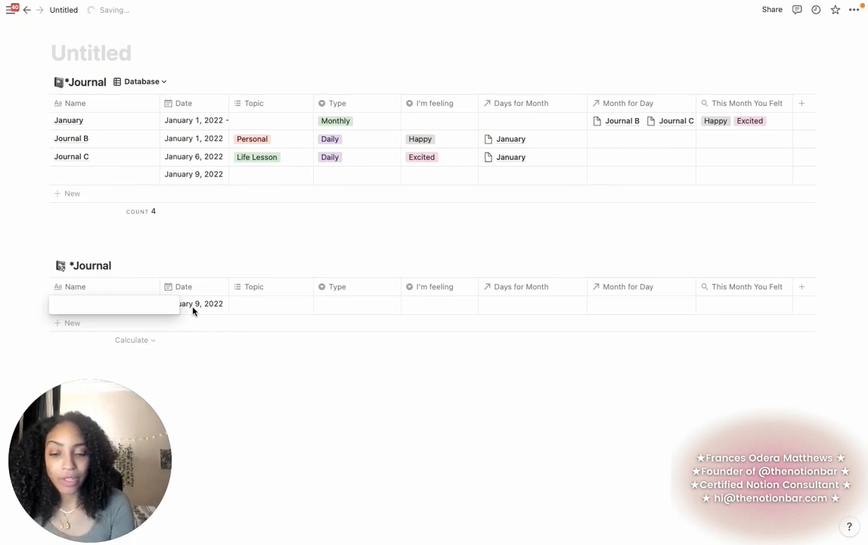
text(Journal A)
key(Return)
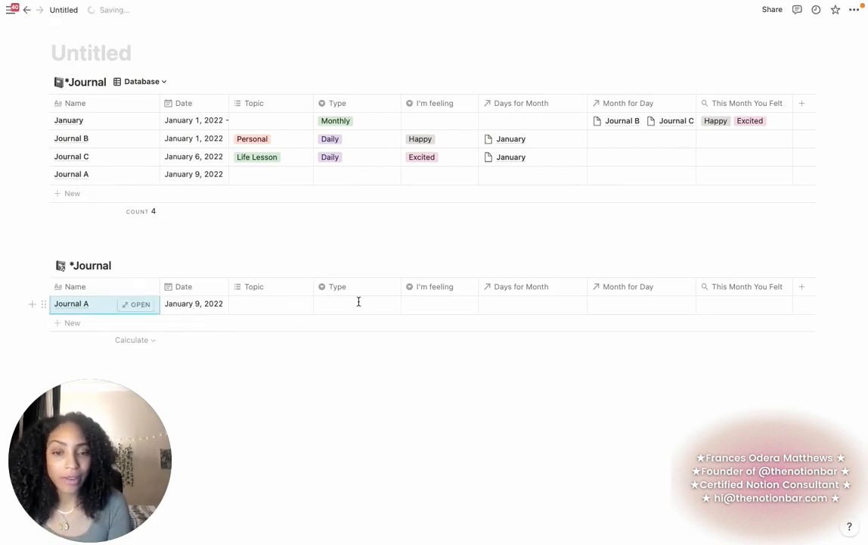
click(359, 304)
click(344, 340)
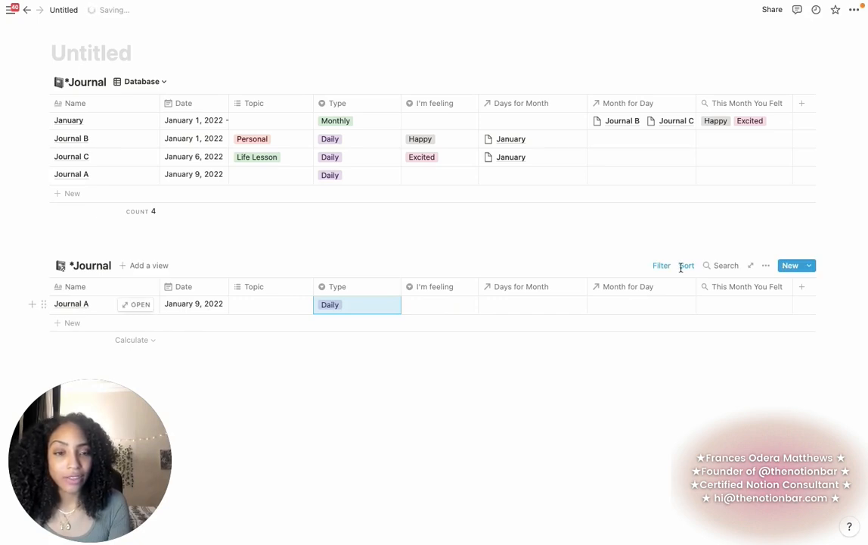
- Add a second filter condition to the linked table requiring that Type is Daily
click(659, 268)
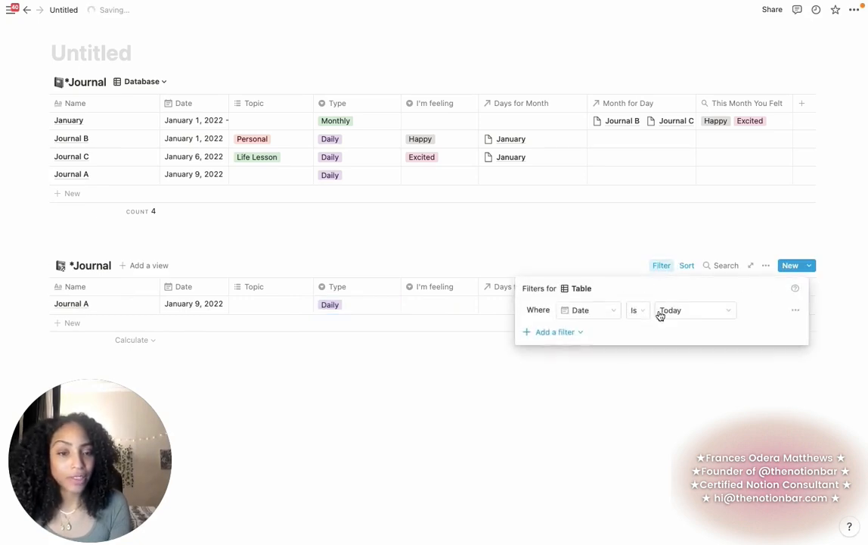
click(564, 333)
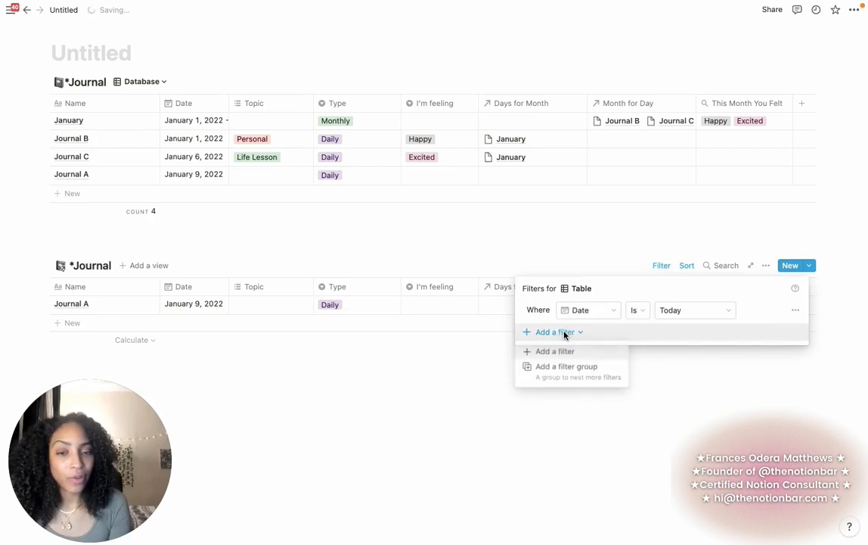
click(557, 352)
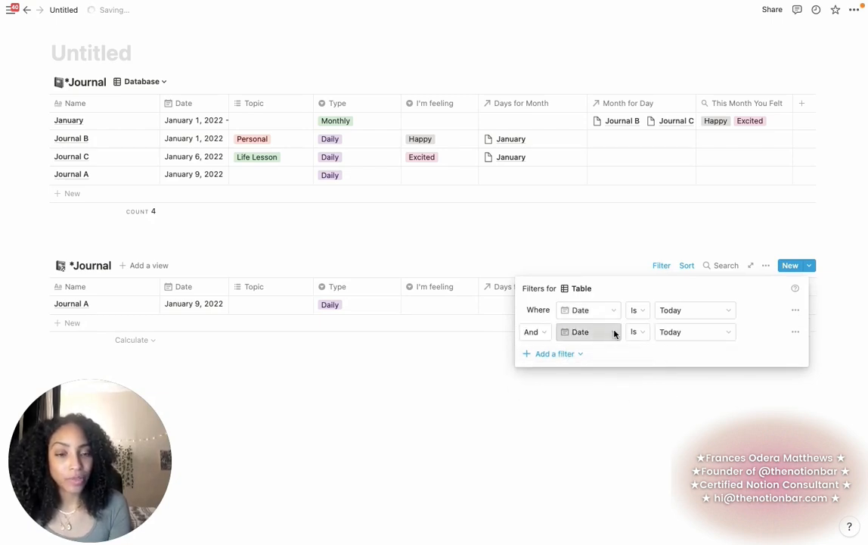
click(612, 332)
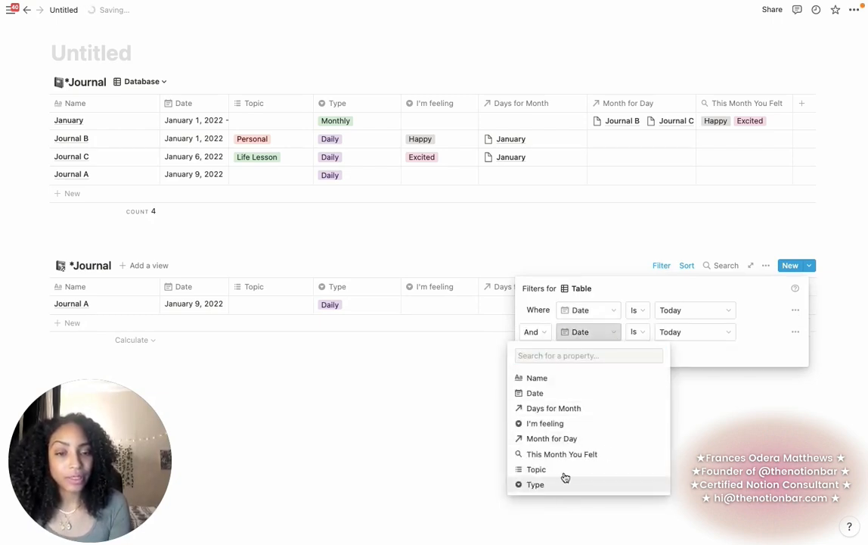
key(Return)
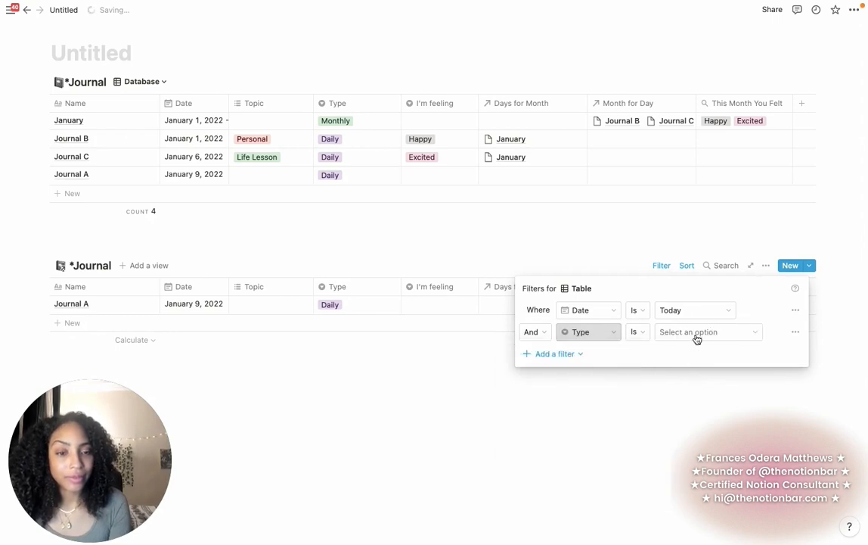
click(695, 335)
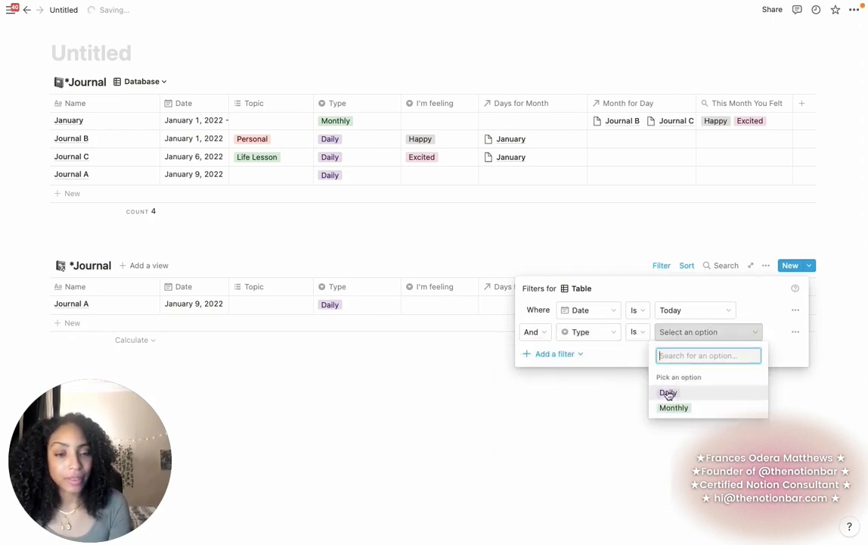
click(668, 393)
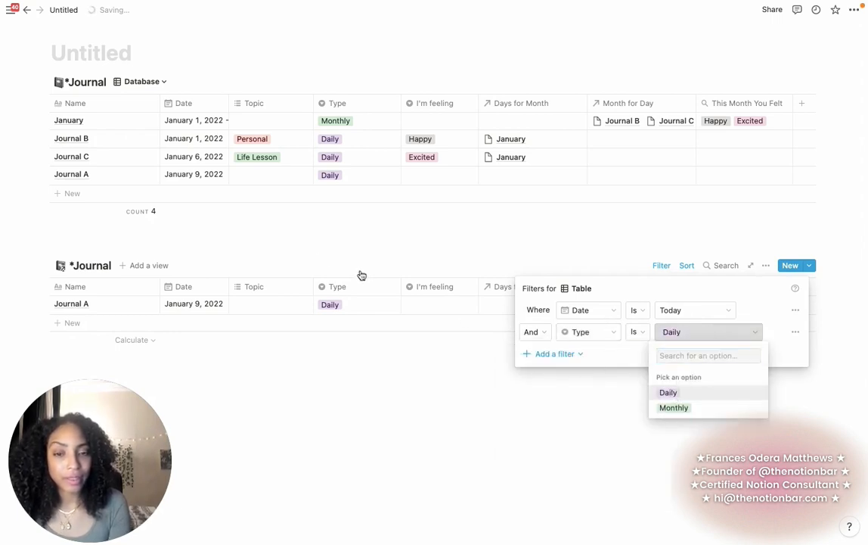
- Delete the Journal A entry from the filtered linked table and add a new entry named "Journal A" there
click(321, 257)
click(45, 306)
click(60, 249)
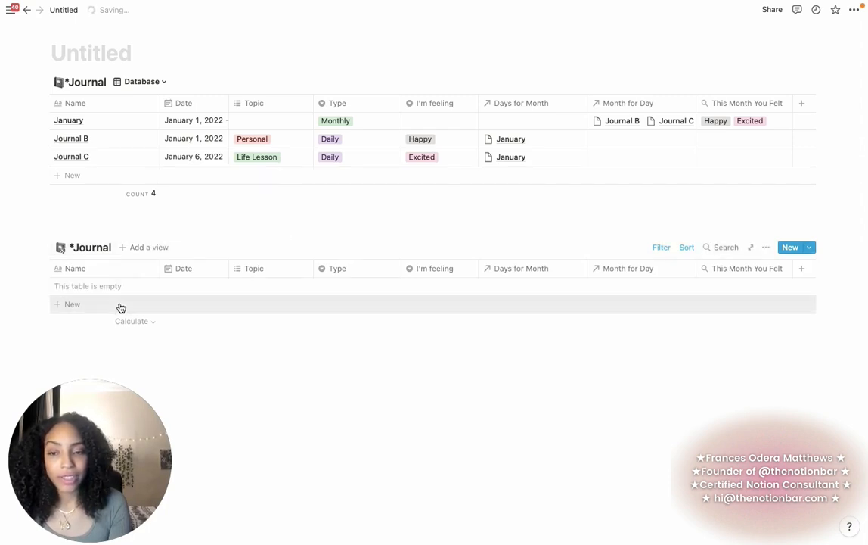
click(121, 307)
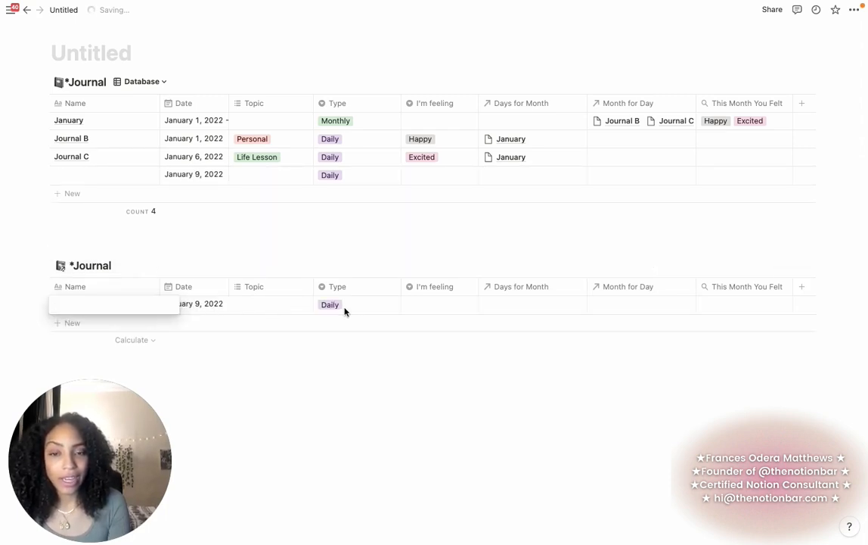
text(Journal A)
key(Return)
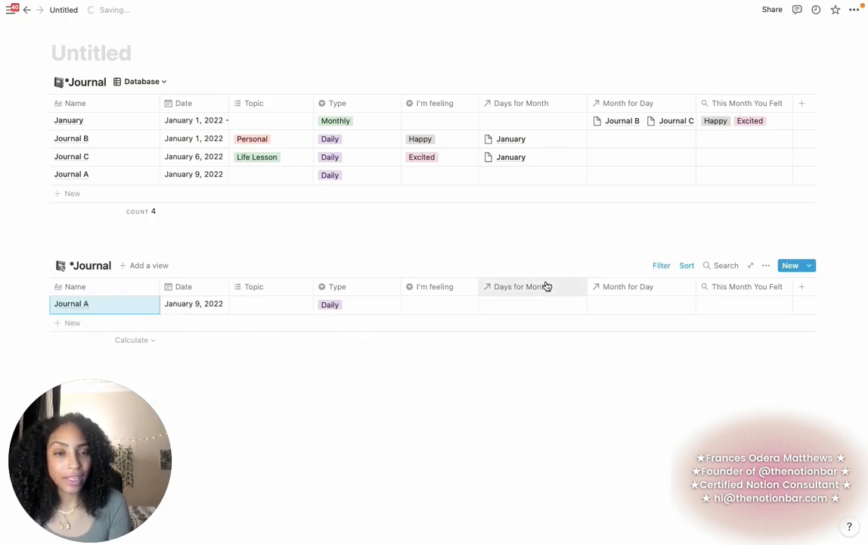
- Hide the Month for Day and This Month You Felt properties in the linked *Journal table
click(613, 287)
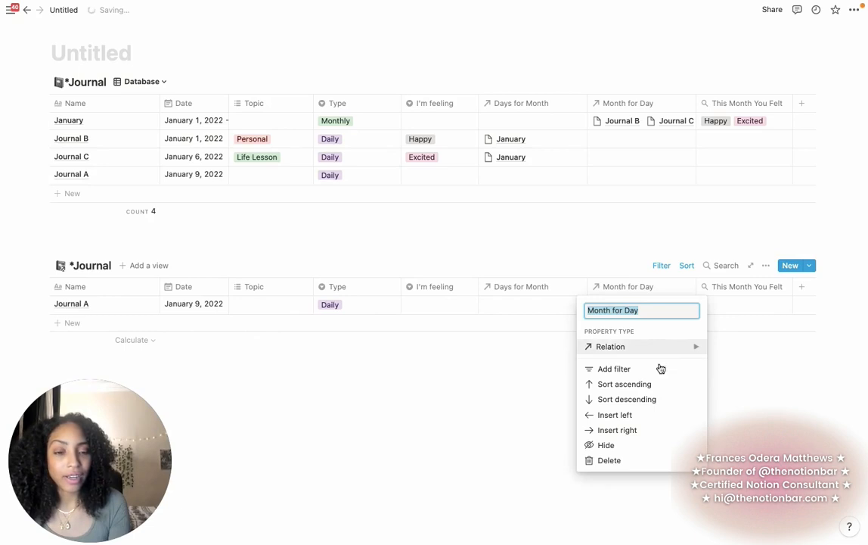
click(606, 447)
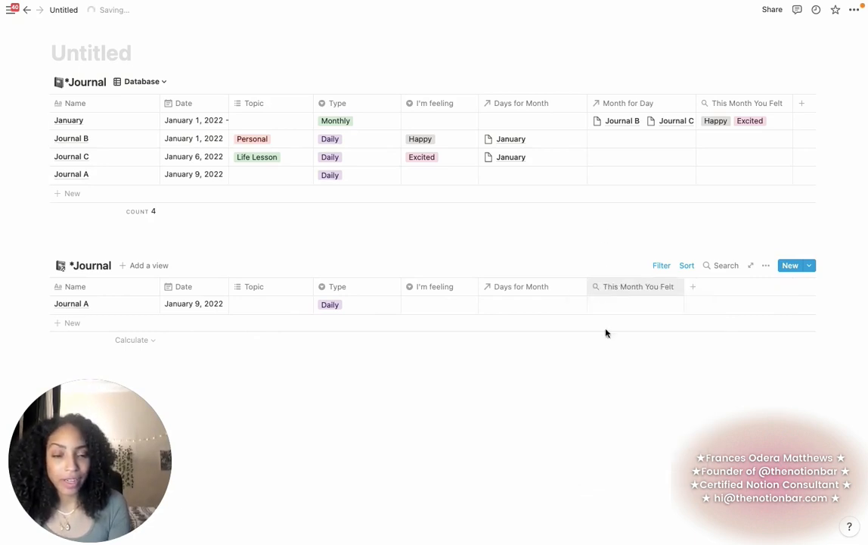
click(620, 286)
click(599, 460)
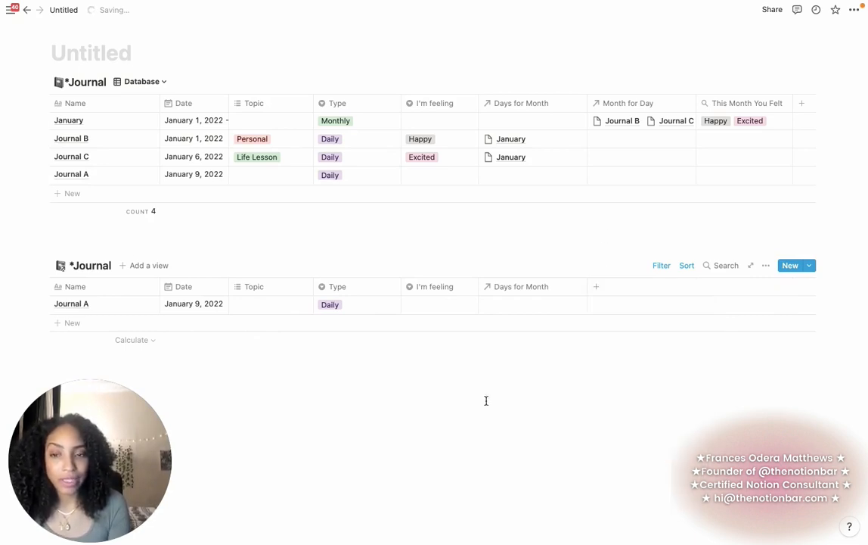
- Add the title "Today's Journal" above the linked table, formatted as an underlined Heading 1
click(114, 251)
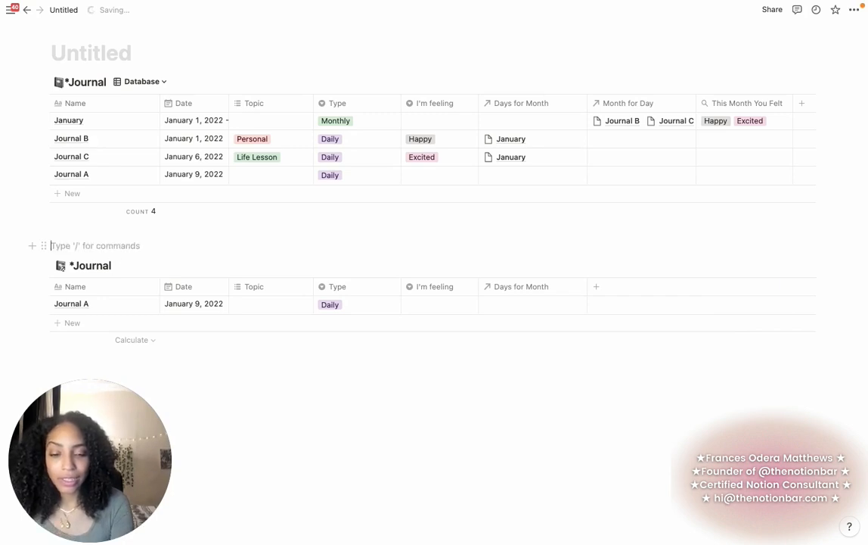
text(Today's Journal)
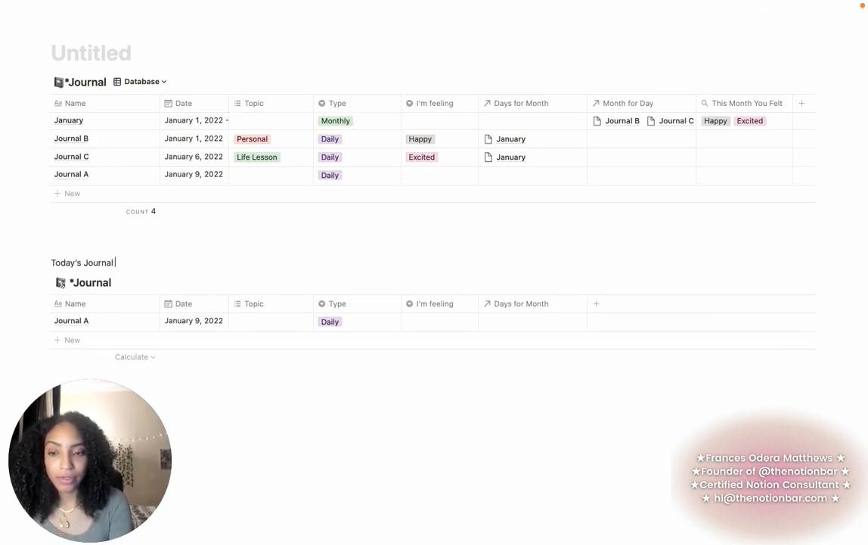
double_click(62, 262)
click(38, 241)
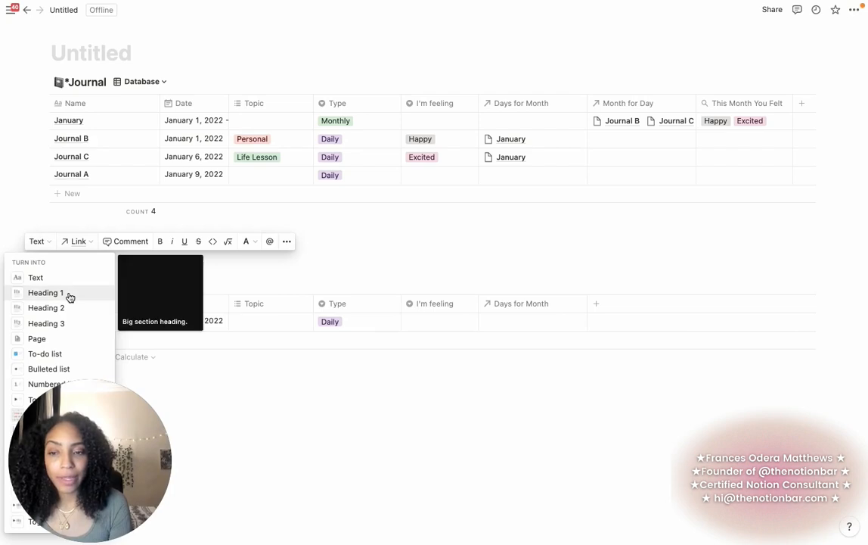
click(69, 294)
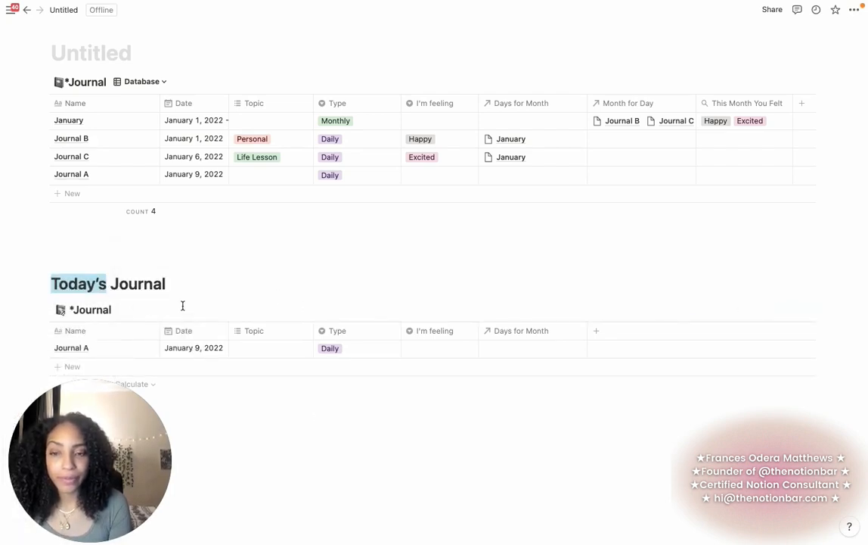
triple_click(157, 285)
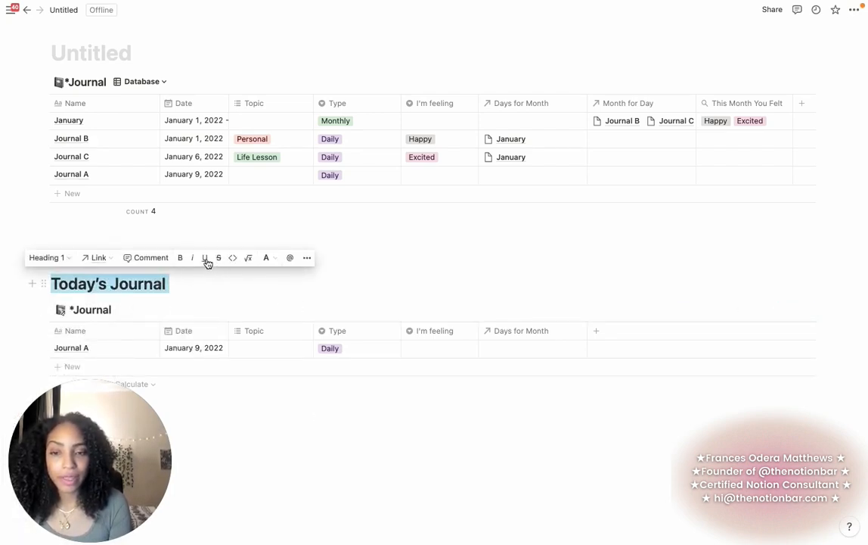
- Rename the Days for Month relation to "What Month?" and link Journal A to the January entry
click(534, 335)
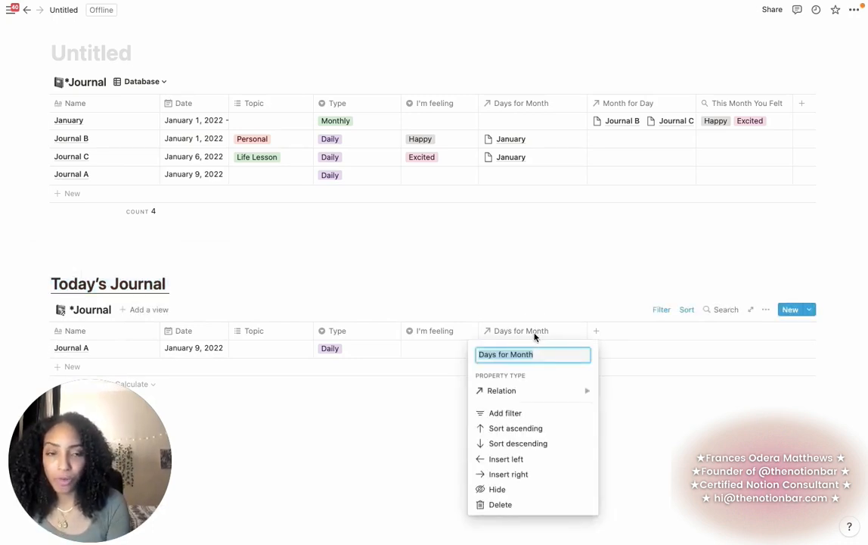
text(What)
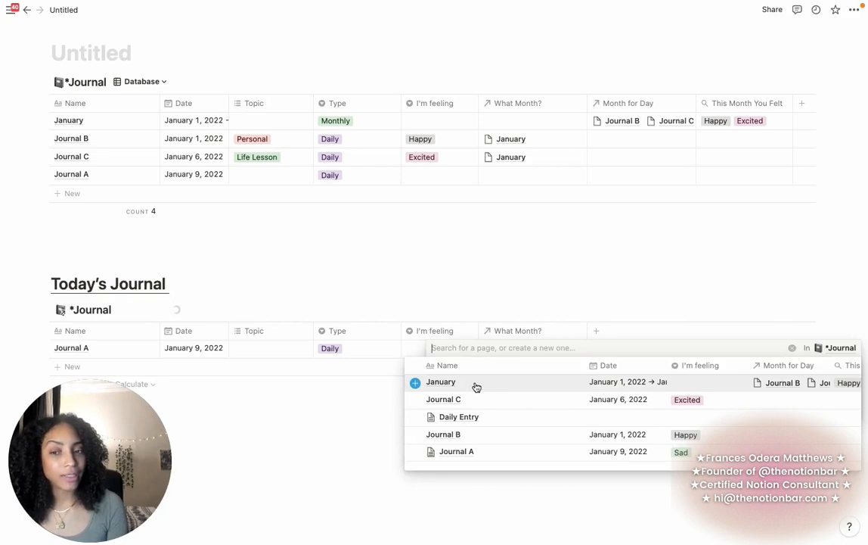
click(476, 387)
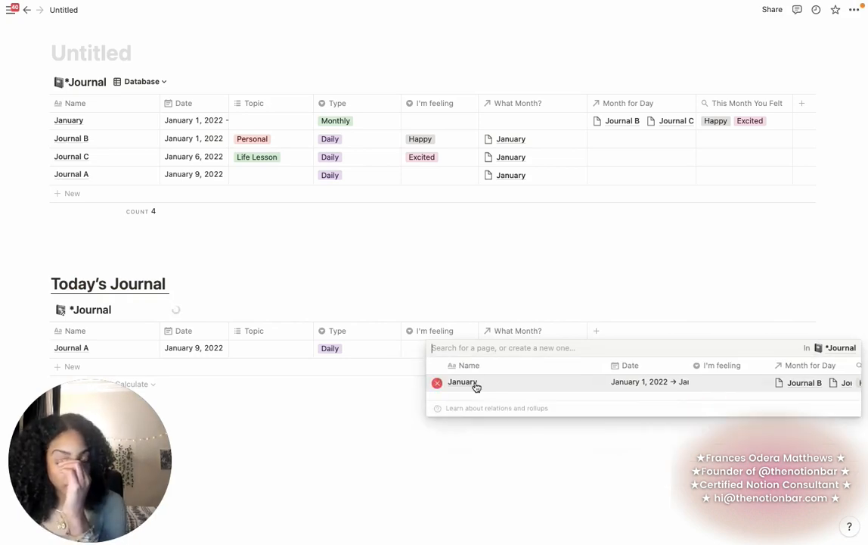
key(Escape)
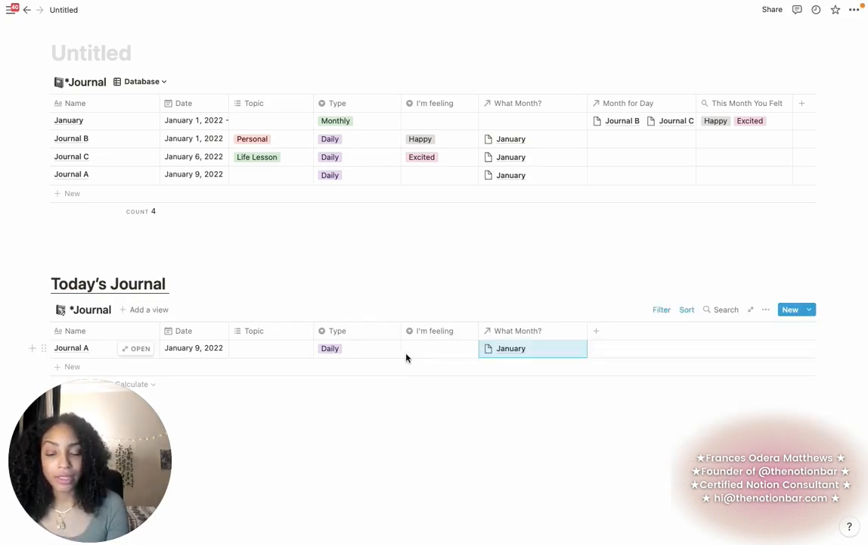
- Set Journal A's Topic to Personal and its I'm feeling value to Happy in the linked table
click(282, 349)
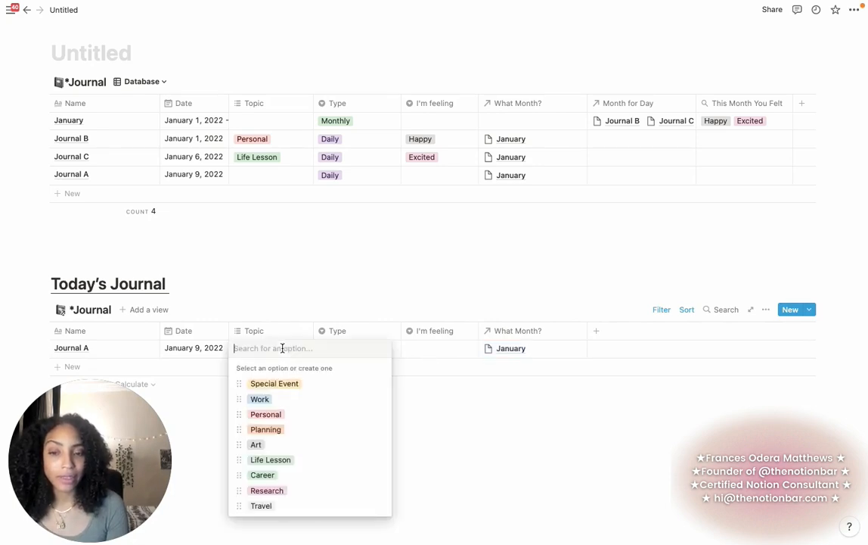
click(311, 415)
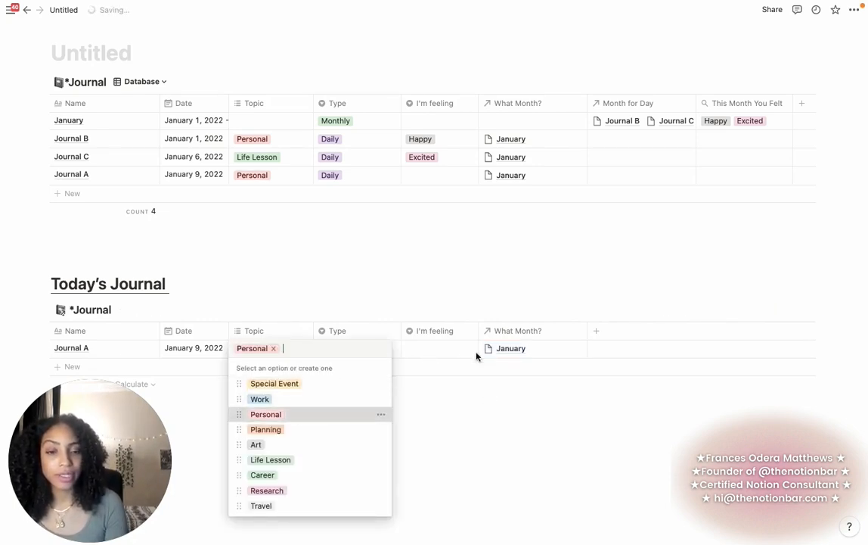
key(Escape)
click(448, 348)
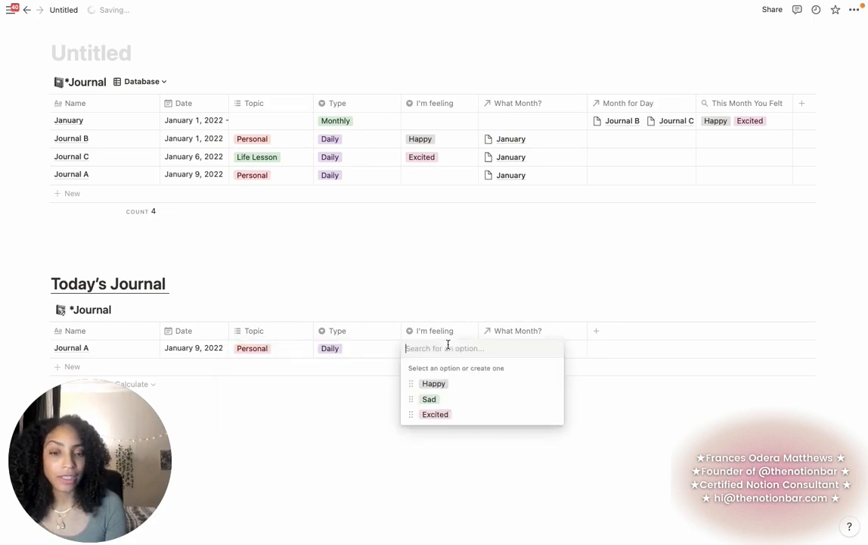
click(445, 383)
click(357, 294)
- Add the title "Calendar" below the Today's Journal table and turn it into a Heading 1
click(447, 435)
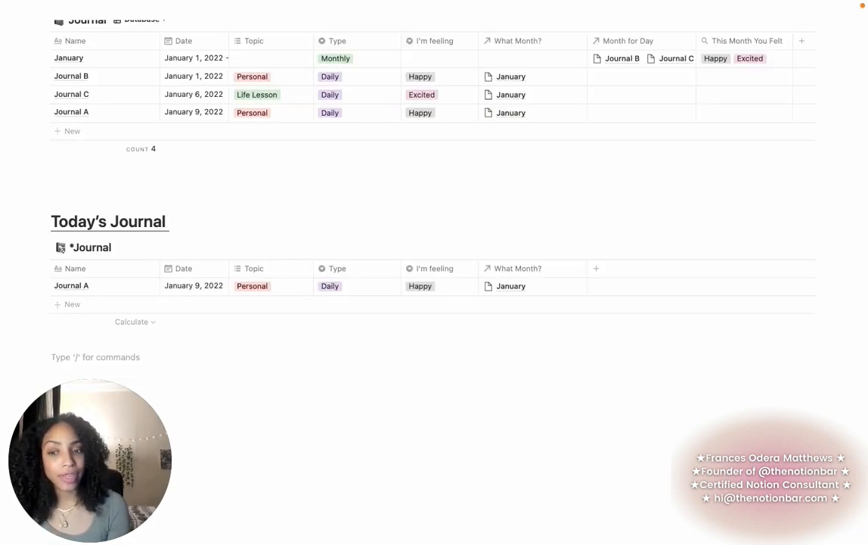
text(Calendar)
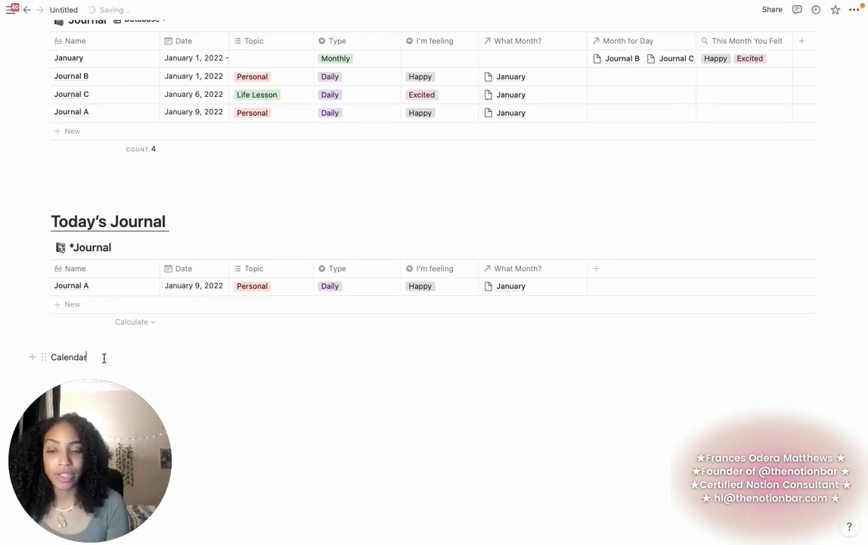
double_click(103, 359)
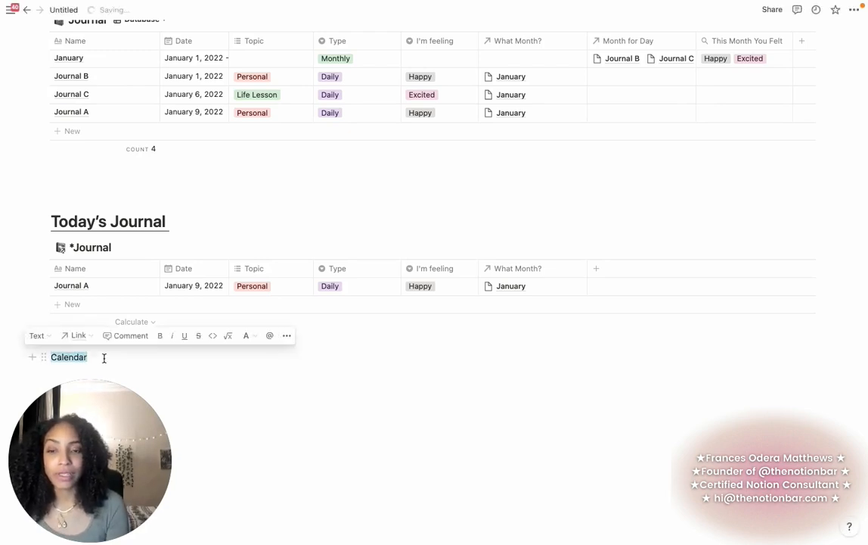
click(37, 336)
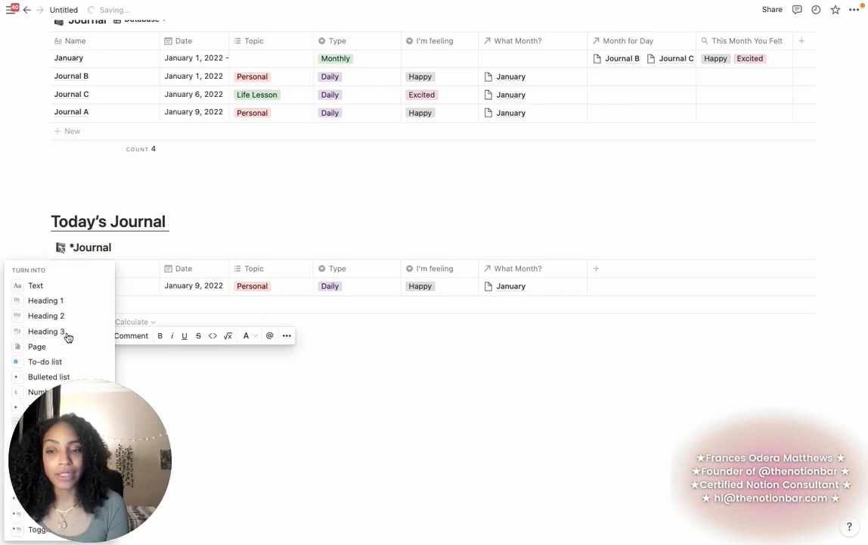
click(70, 302)
- Duplicate the linked *Journal table under the Today's Journal heading
scroll(46, 168, down, 2)
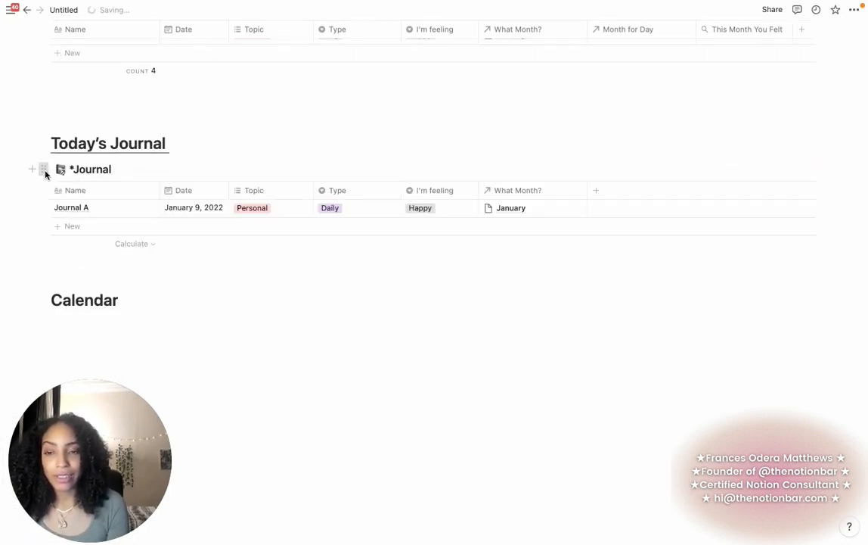
click(43, 169)
click(105, 118)
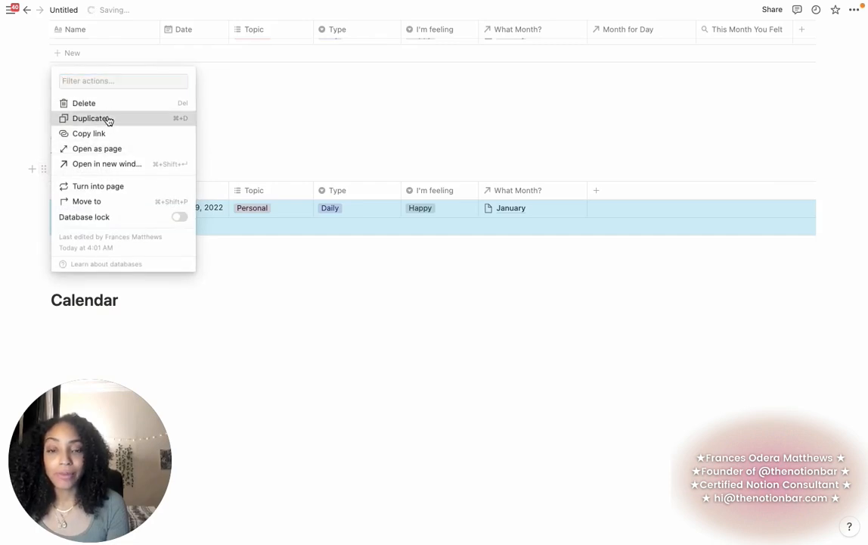
scroll(90, 250, down, 1)
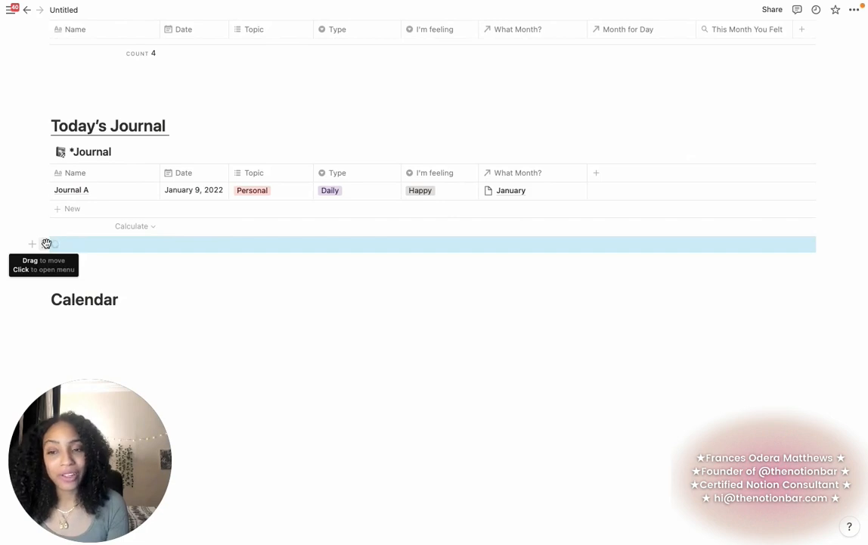
- Add a Calendar view to the duplicated linked *Journal database
scroll(106, 212, down, 2)
click(151, 186)
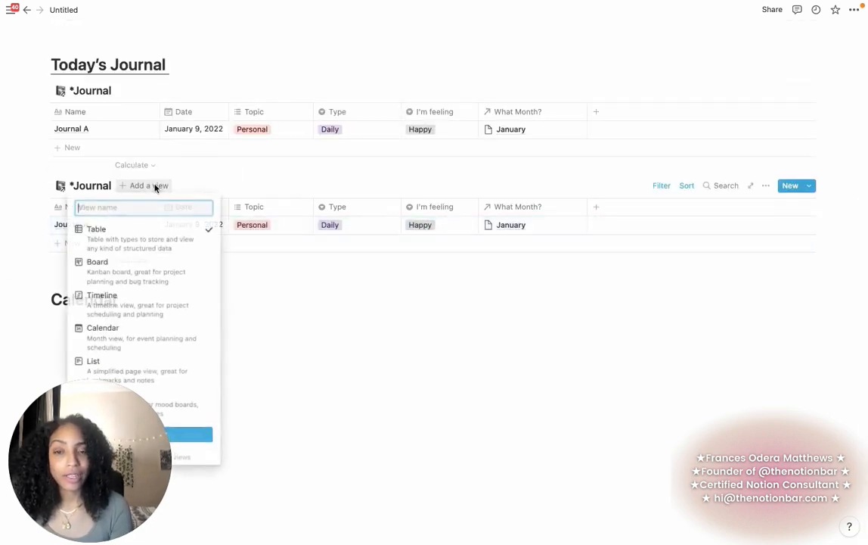
click(172, 342)
click(203, 434)
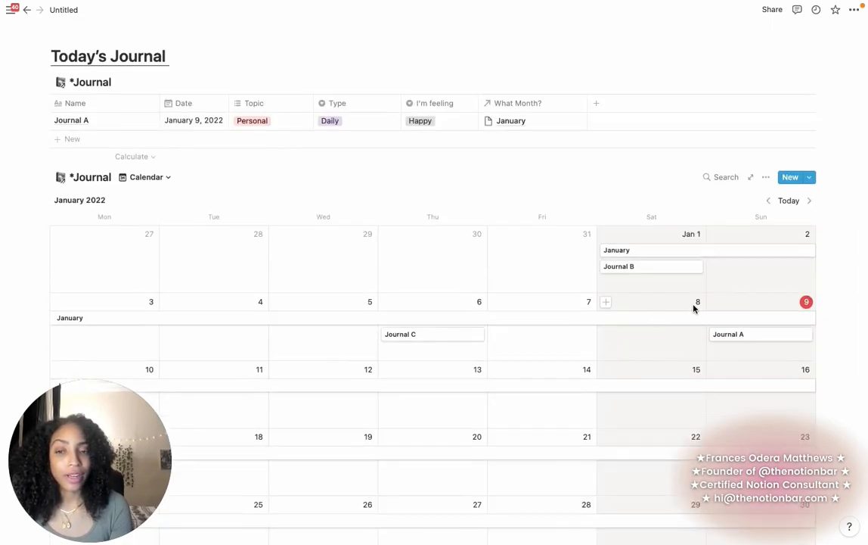
- Show the I'm feeling and Topic properties on the entries in the *Journal calendar view
click(148, 177)
click(605, 185)
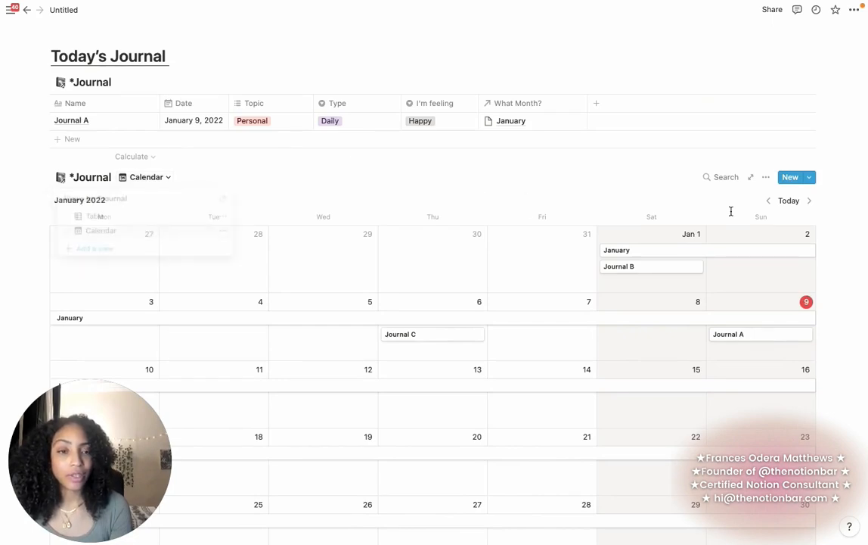
click(768, 180)
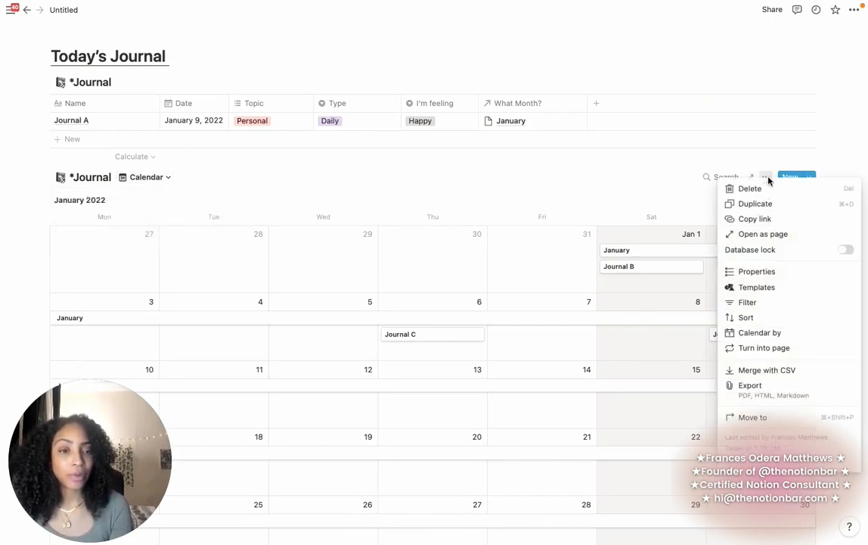
click(764, 272)
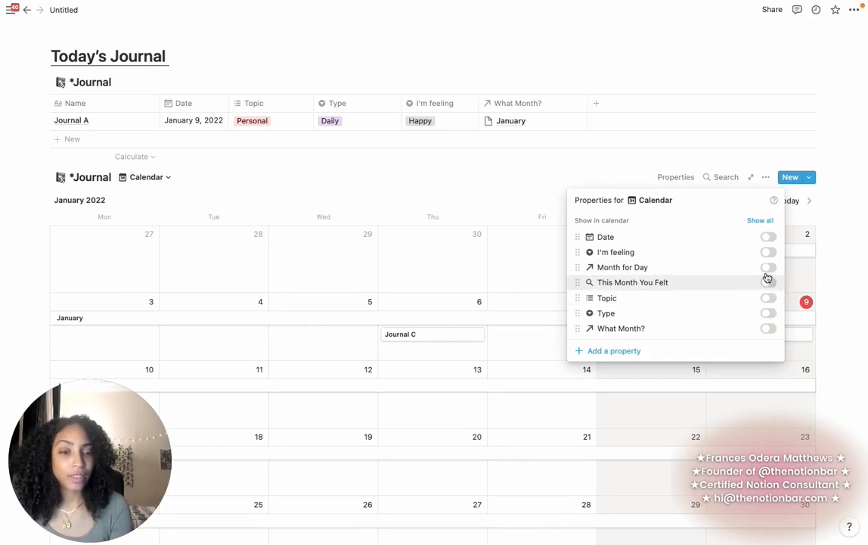
click(771, 254)
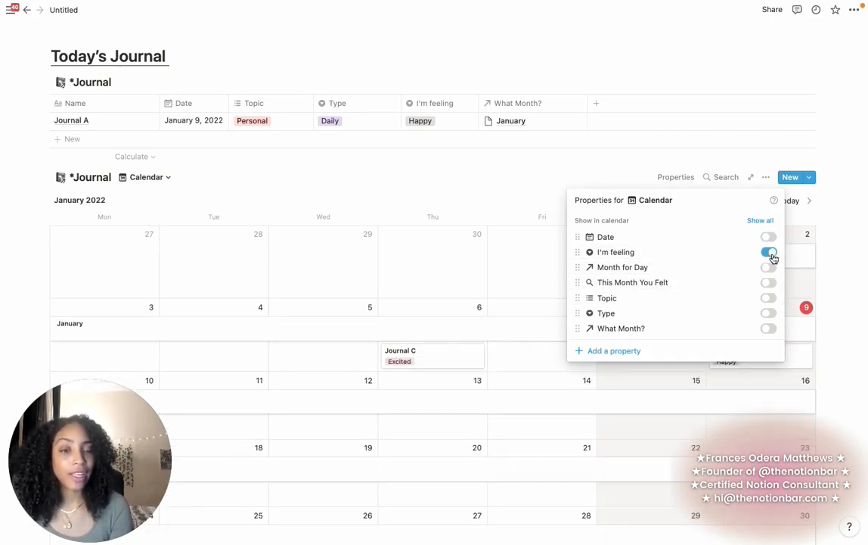
click(768, 299)
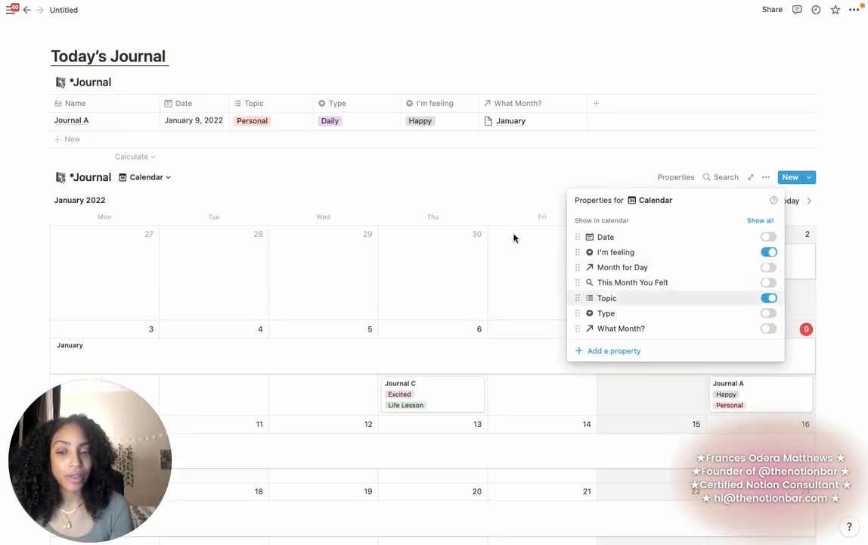
click(540, 147)
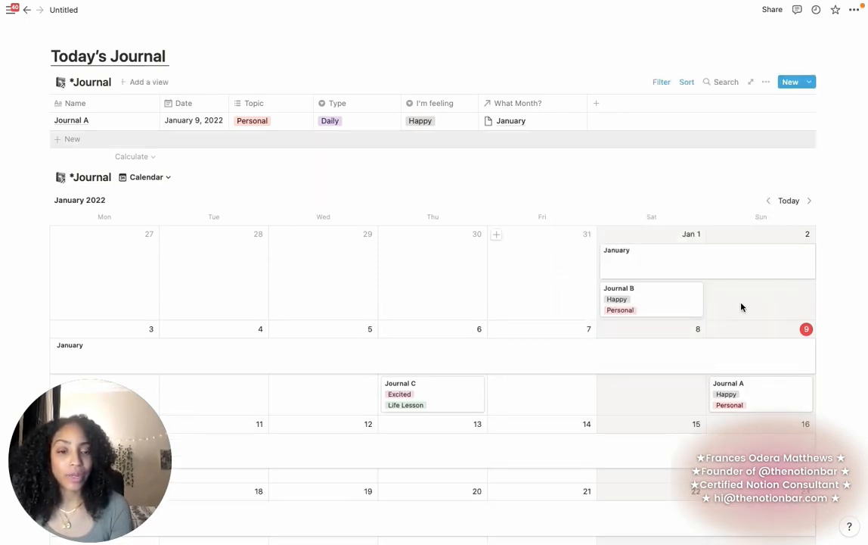
- Look over the January 2022 journal calendar and advance it to February 2022
scroll(741, 306, down, 5)
scroll(740, 307, up, 3)
scroll(760, 299, up, 2)
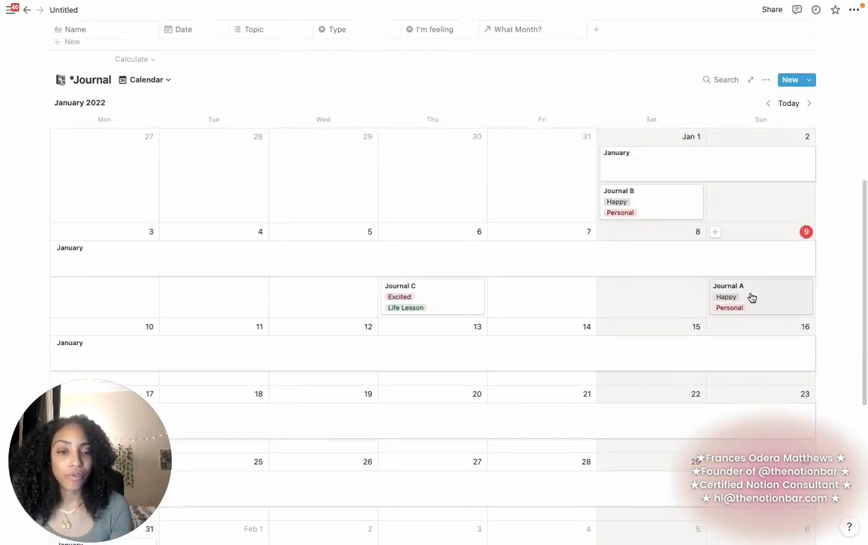
scroll(752, 296, up, 3)
click(808, 212)
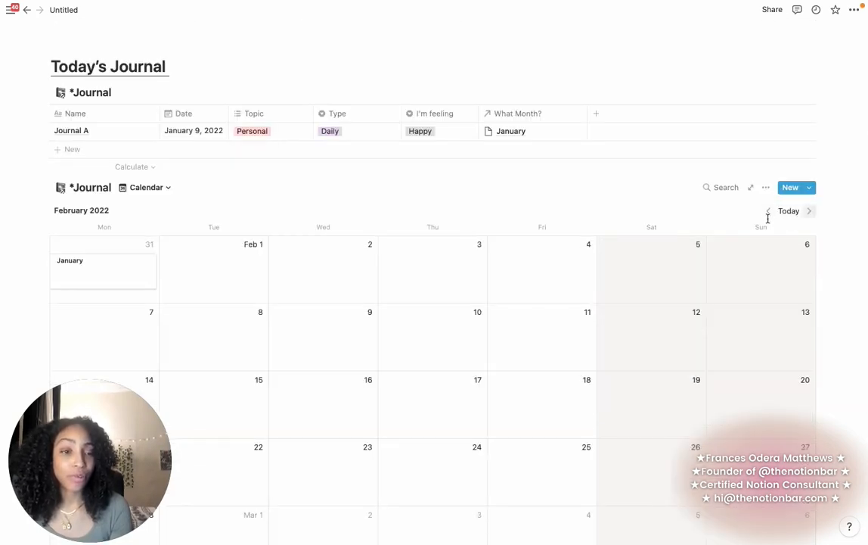
- Return the journal calendar to January 2022 and apply the Daily Entry template to the Journal B entry
click(768, 215)
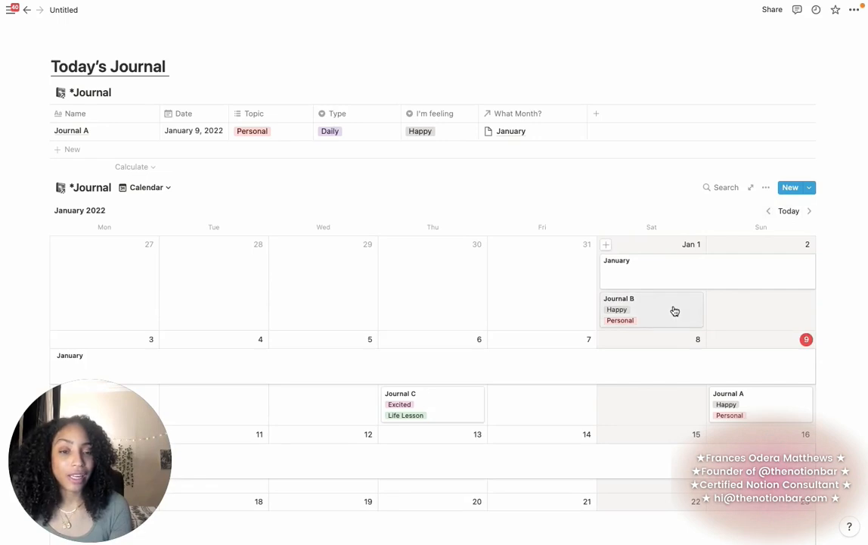
click(675, 311)
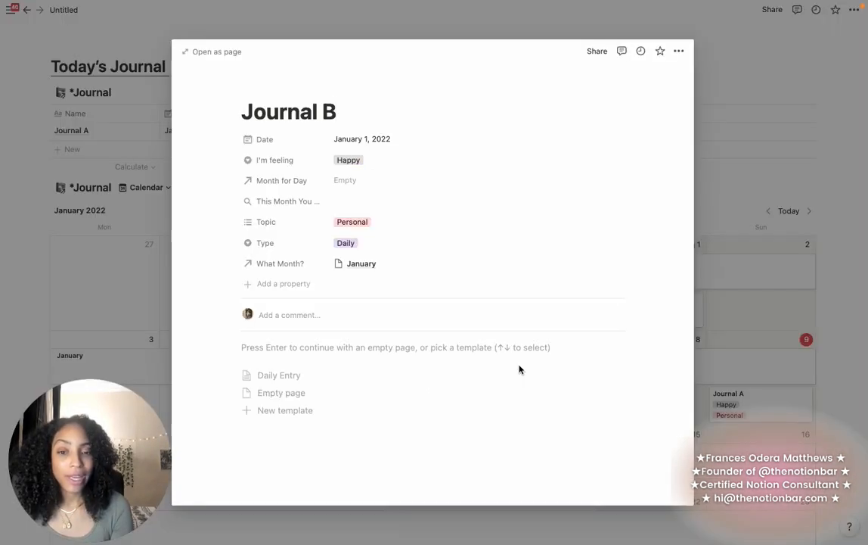
click(286, 378)
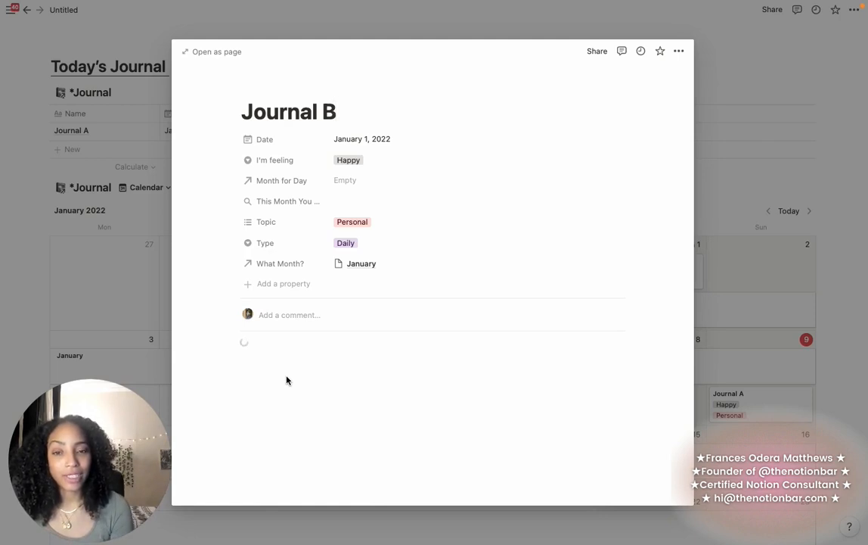
scroll(286, 376, down, 3)
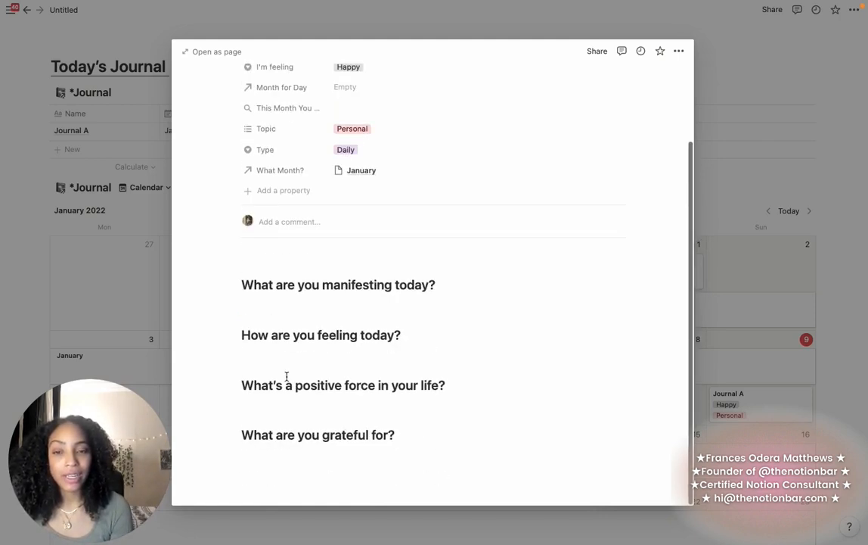
scroll(286, 376, up, 3)
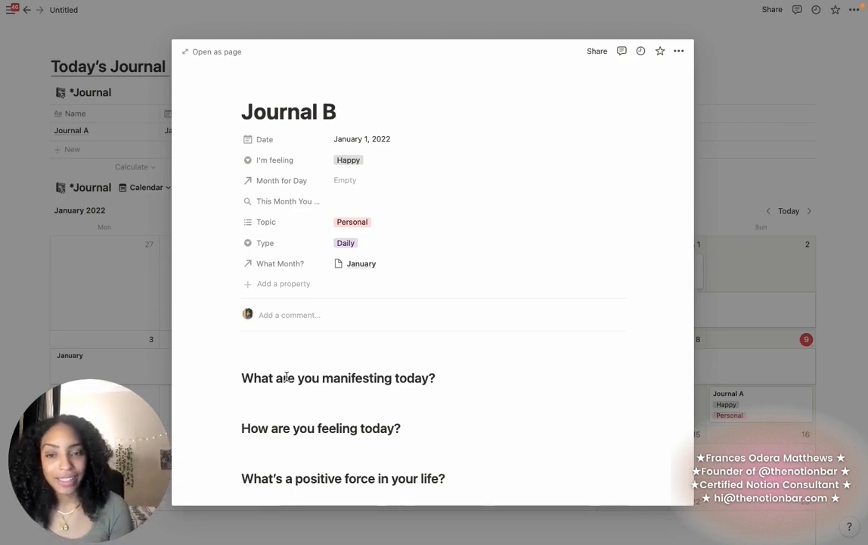
- Set the What Month? and Type properties to always hide on the Journal B entry page
click(290, 264)
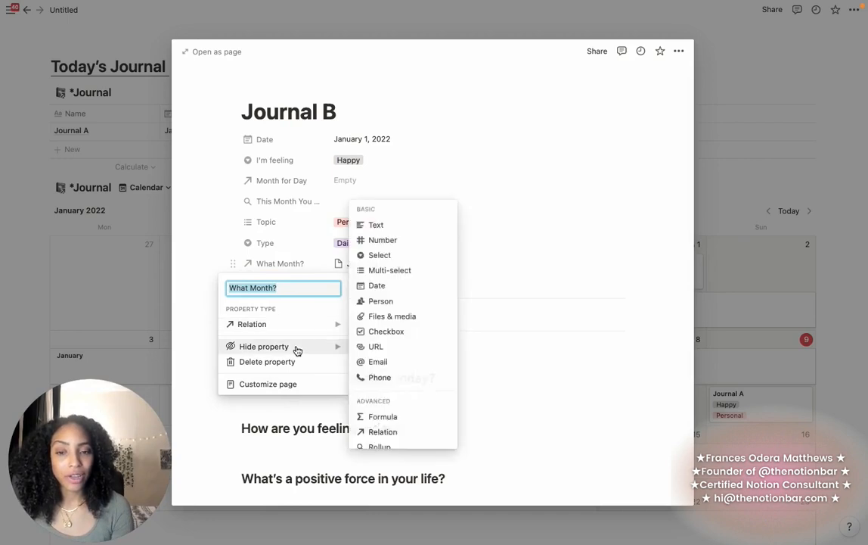
mouse_move(298, 350)
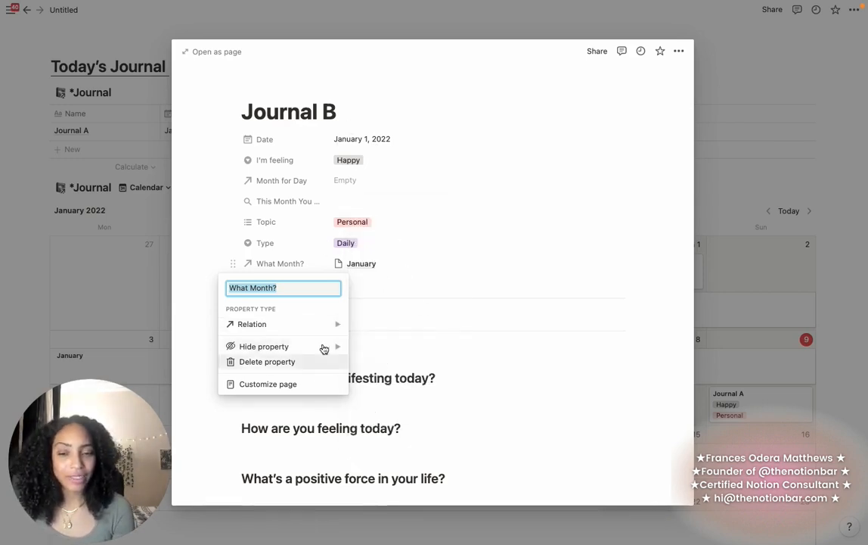
mouse_move(324, 347)
click(384, 361)
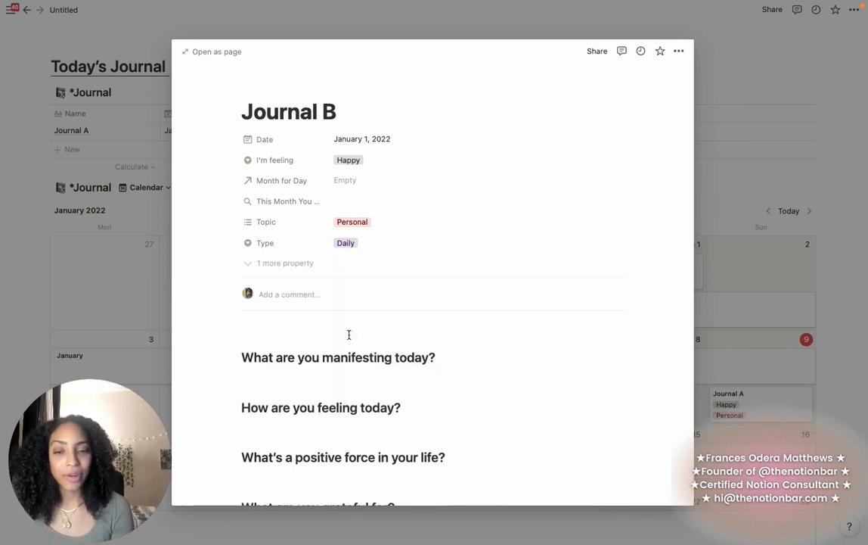
click(268, 243)
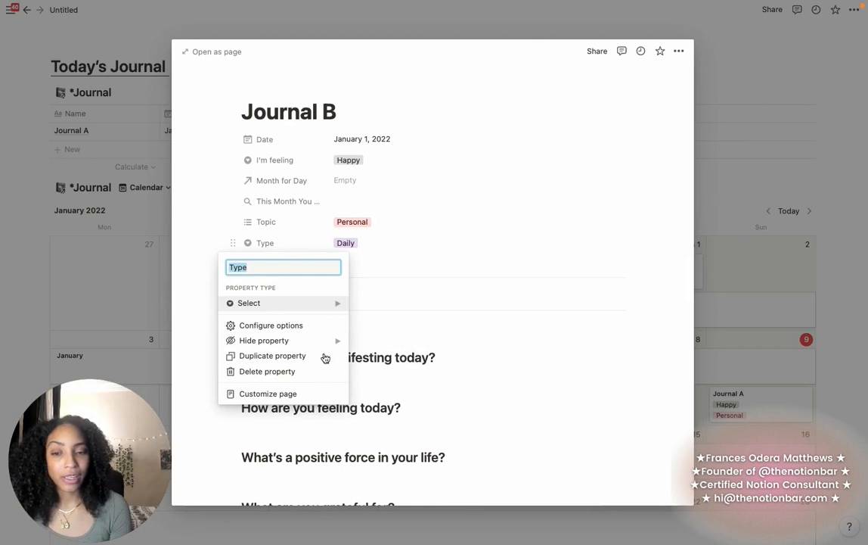
mouse_move(327, 341)
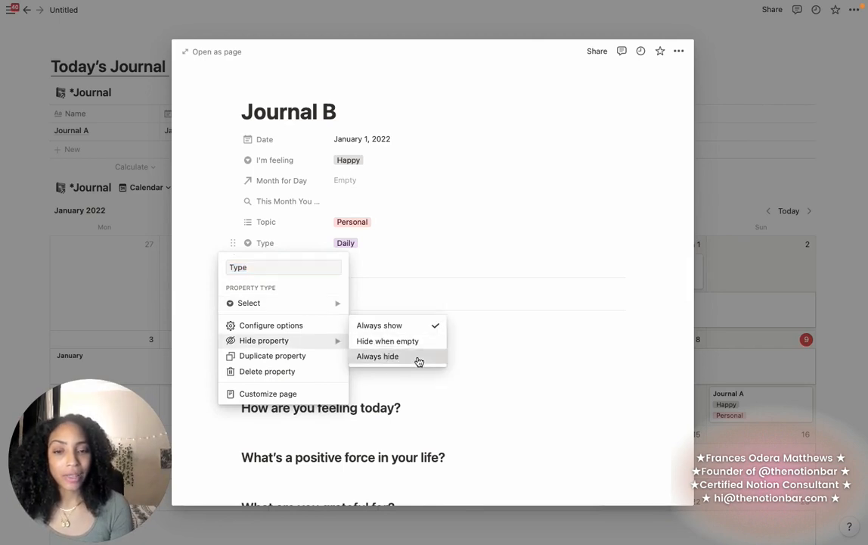
click(417, 357)
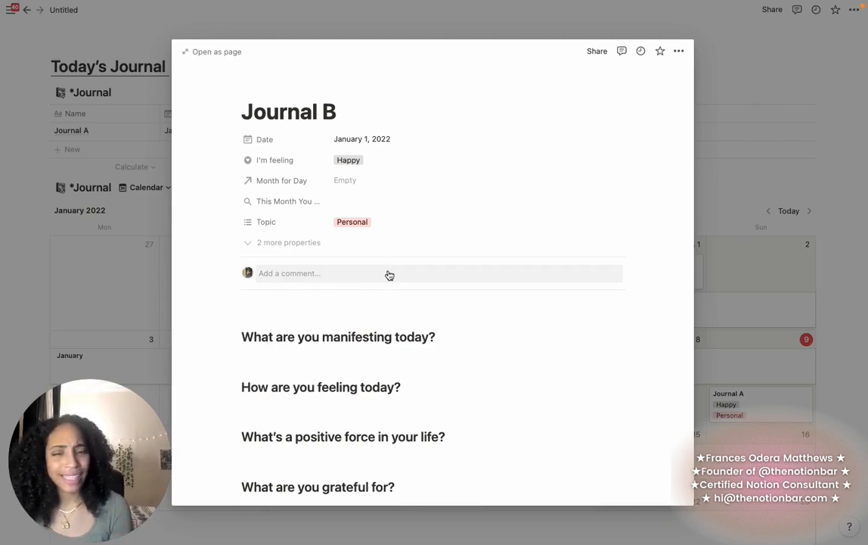
- Set the This Month You Felt rollup to hide when empty on the entry pages
click(336, 202)
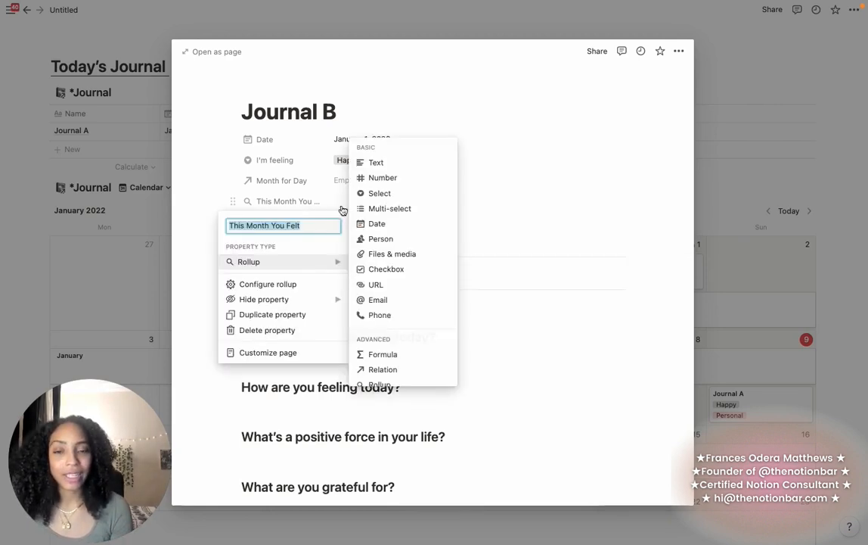
click(212, 201)
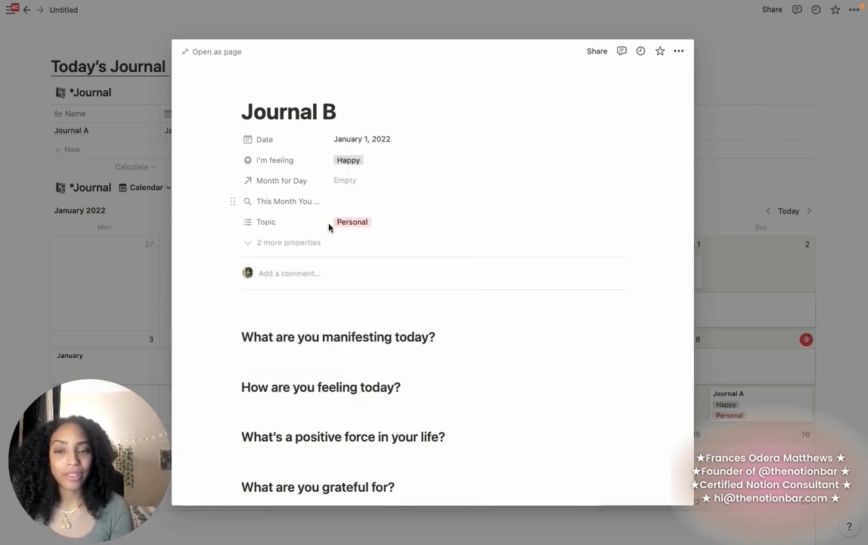
click(292, 206)
mouse_move(272, 304)
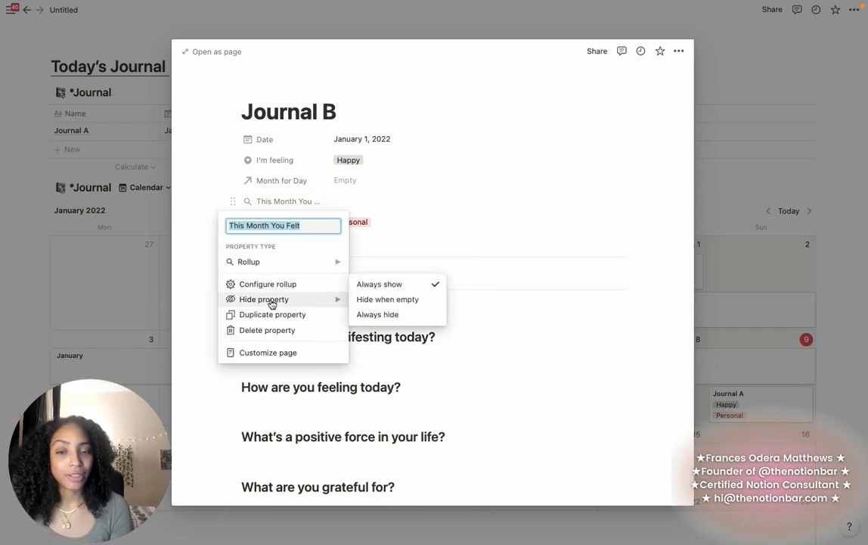
click(388, 299)
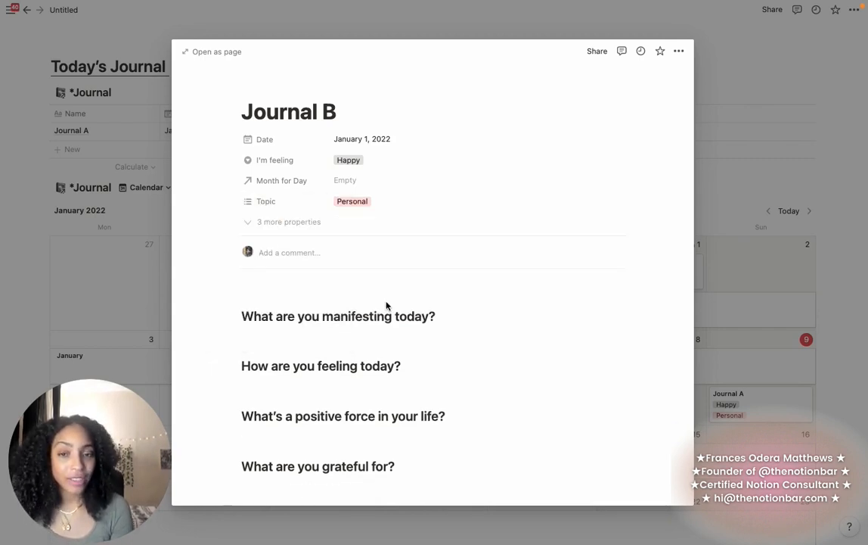
- Open the January monthly entry and review its related journals, This Month You Felt rollup and I'm feeling options
click(733, 204)
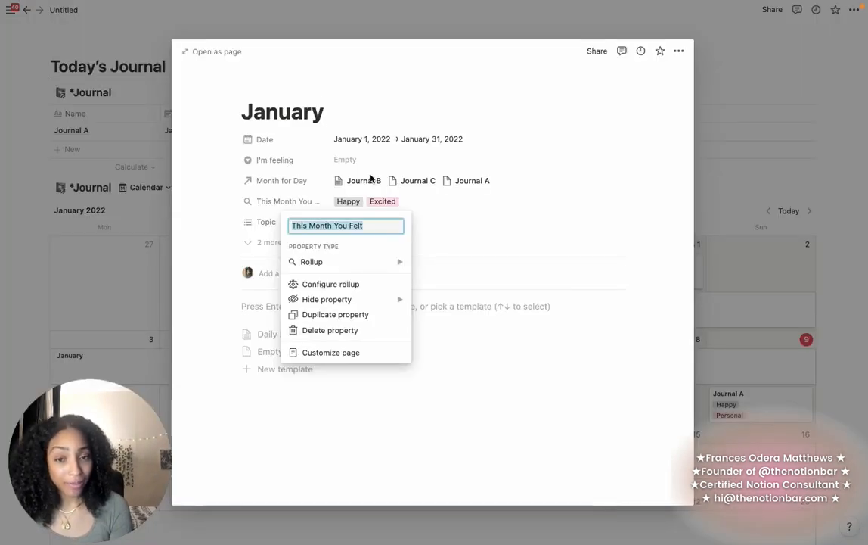
click(233, 165)
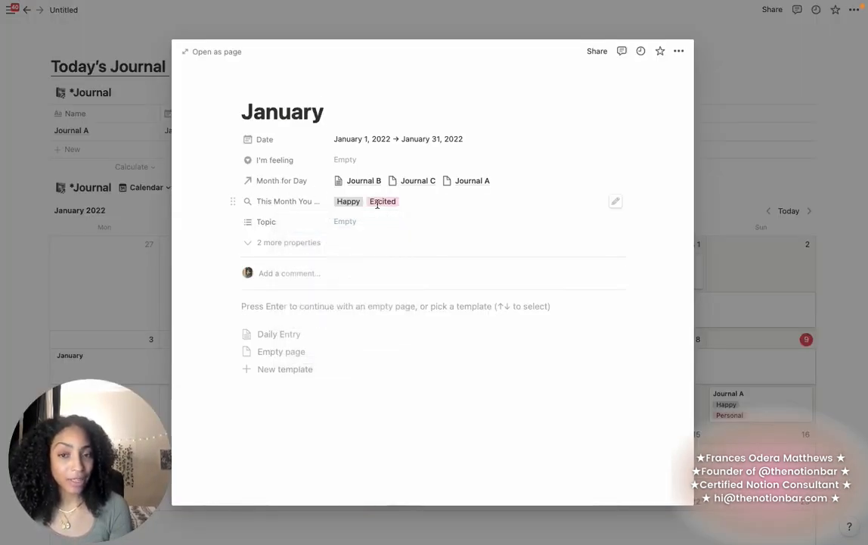
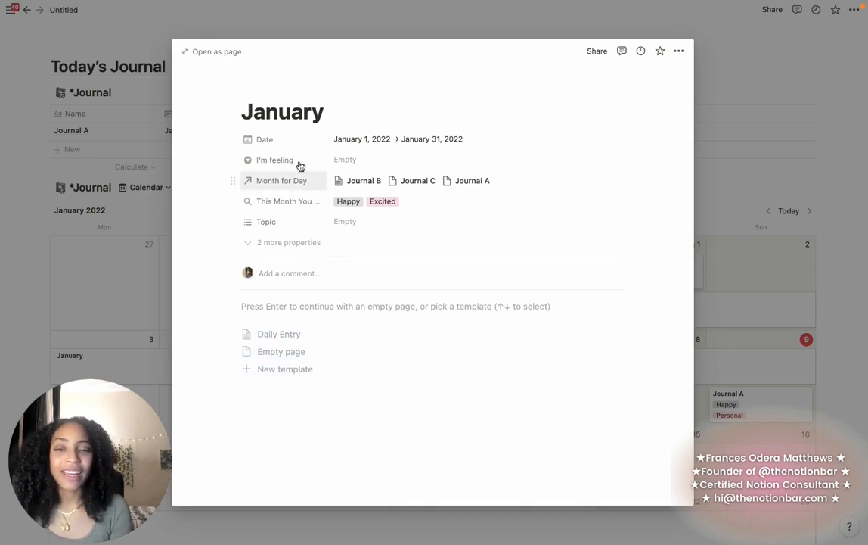
click(355, 168)
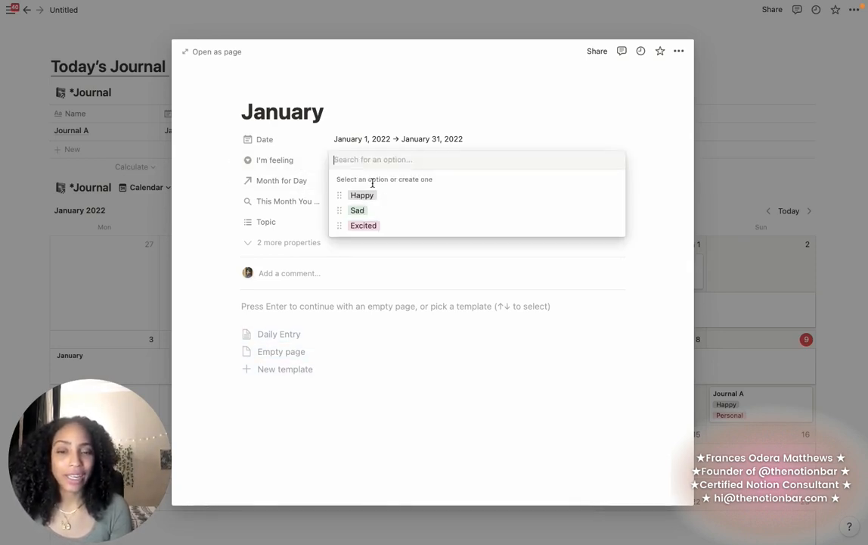
click(387, 113)
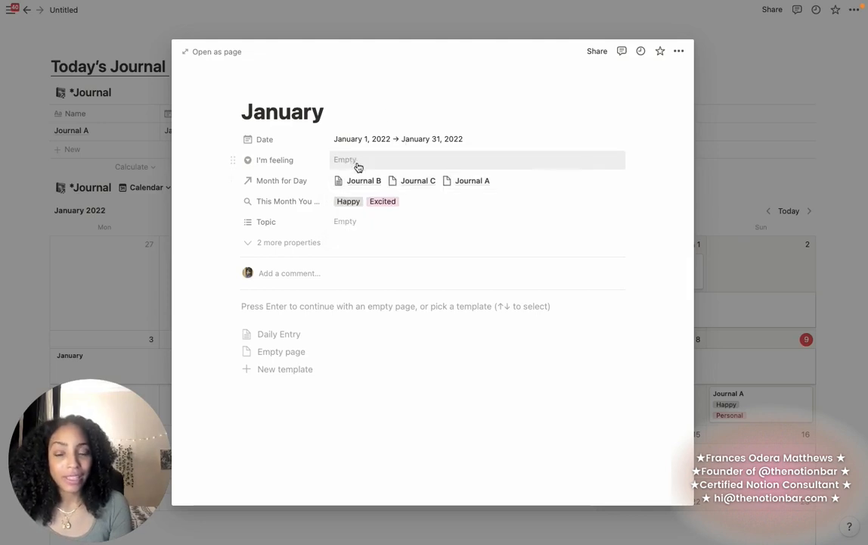
click(835, 180)
- Insert a callout block between the *Journal database and the Today's Journal heading
scroll(118, 204, up, 3)
click(118, 204)
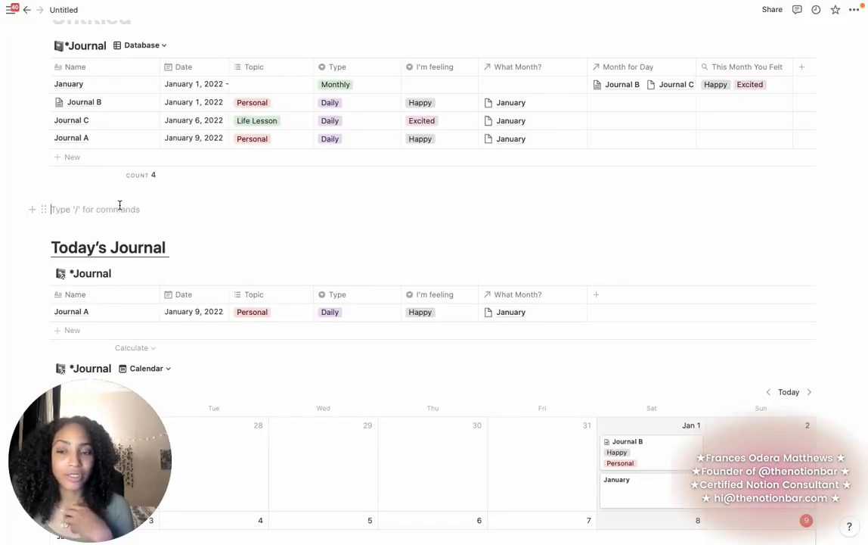
text(/c)
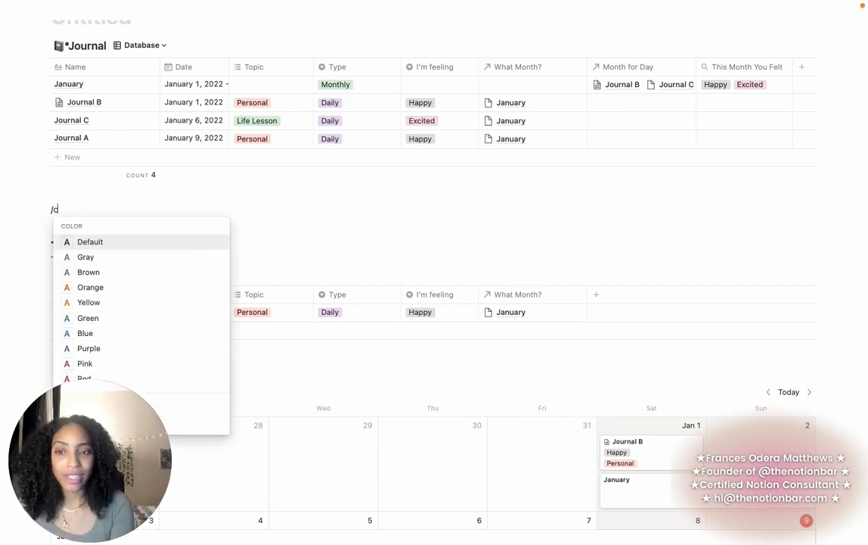
text(al)
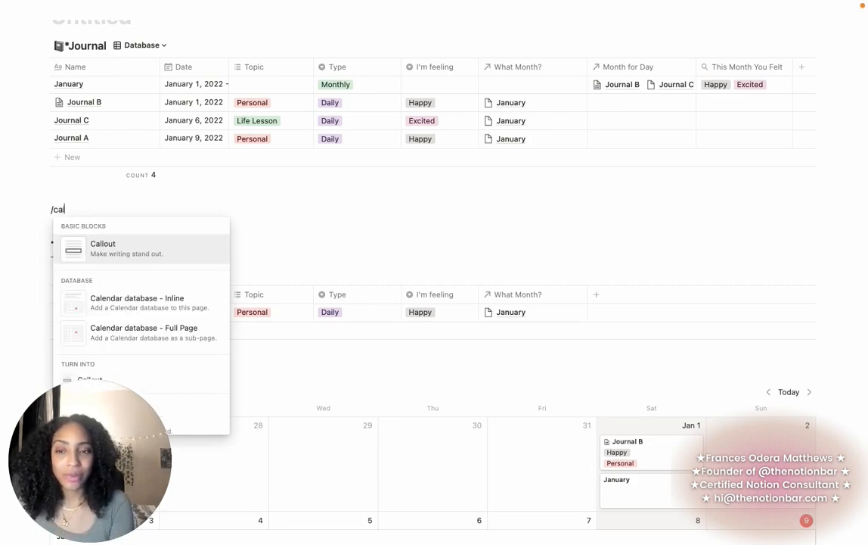
click(95, 244)
- Move the Today's Journal heading and its linked table into the callout, with blank lines below the heading and the table
scroll(31, 188, down, 2)
click(32, 187)
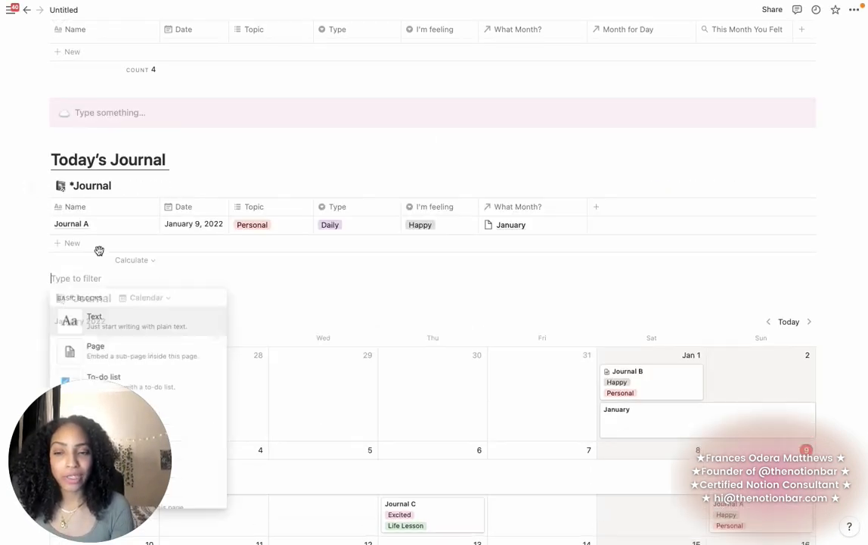
click(137, 250)
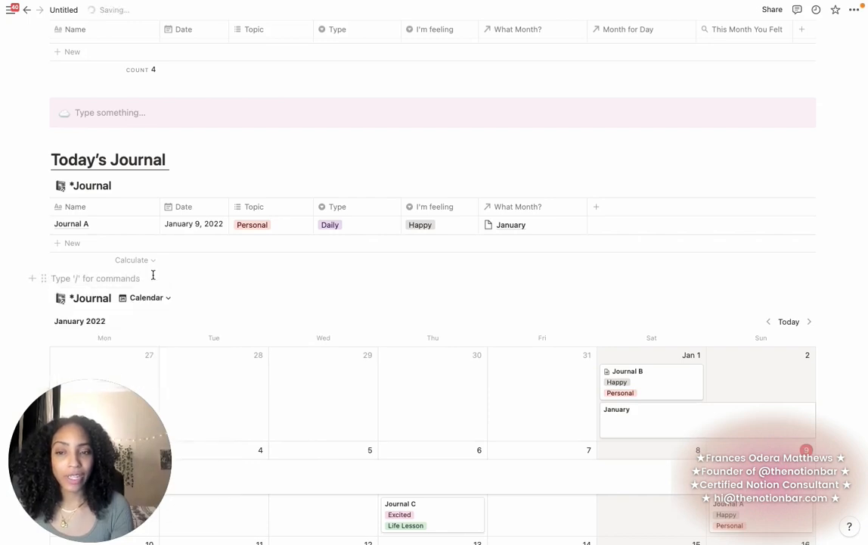
drag(133, 190, 126, 157)
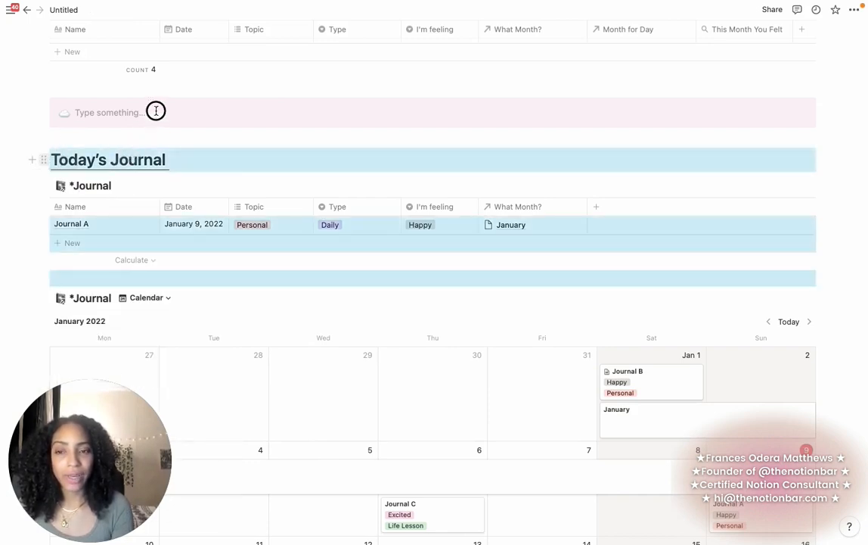
drag(155, 111, 151, 115)
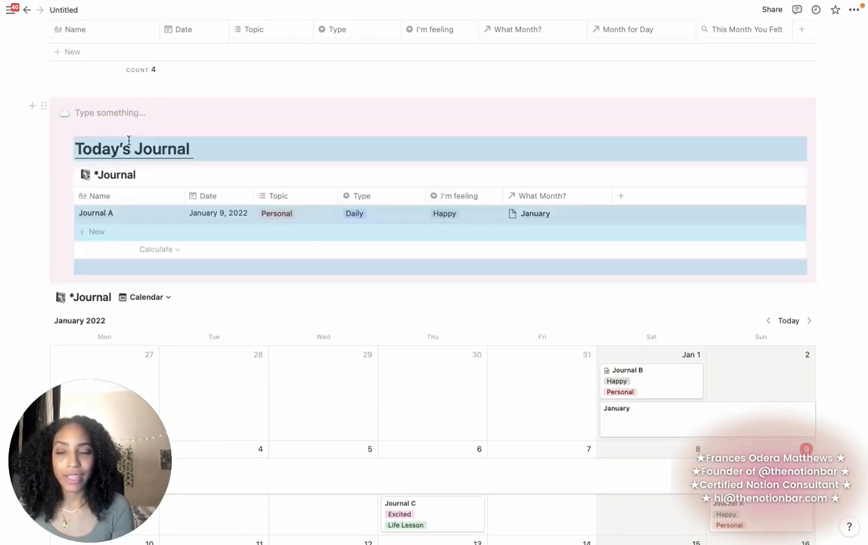
click(57, 150)
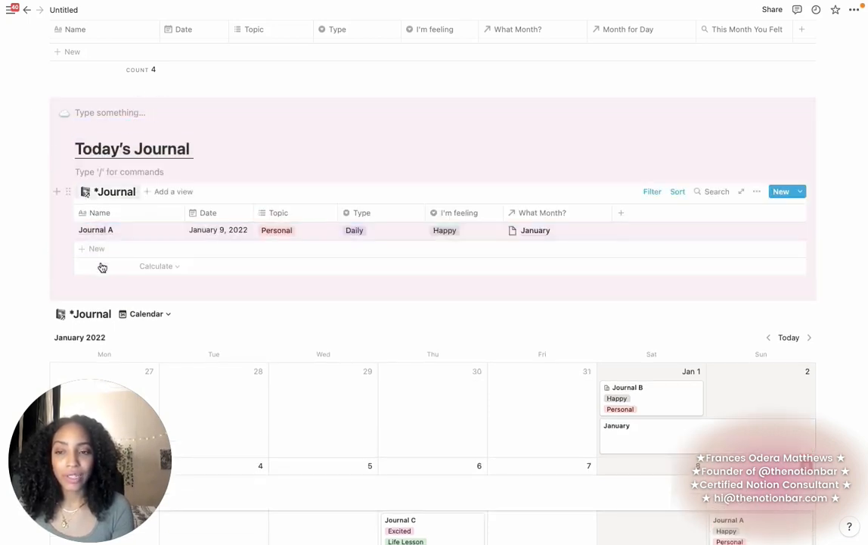
click(55, 194)
click(69, 113)
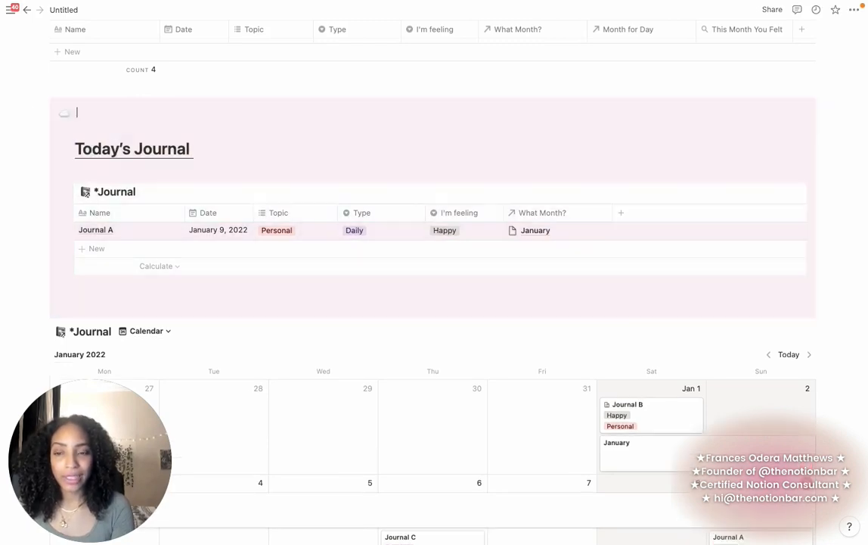
click(63, 116)
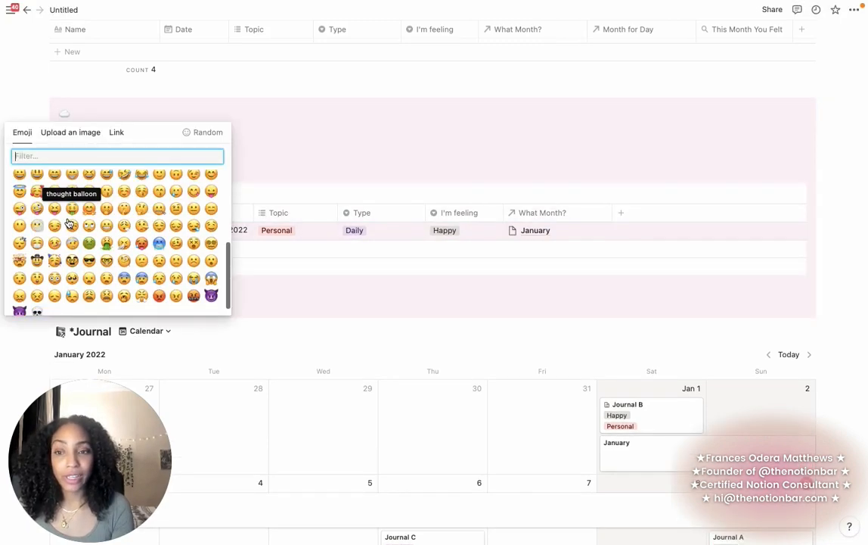
scroll(82, 140, down, 3)
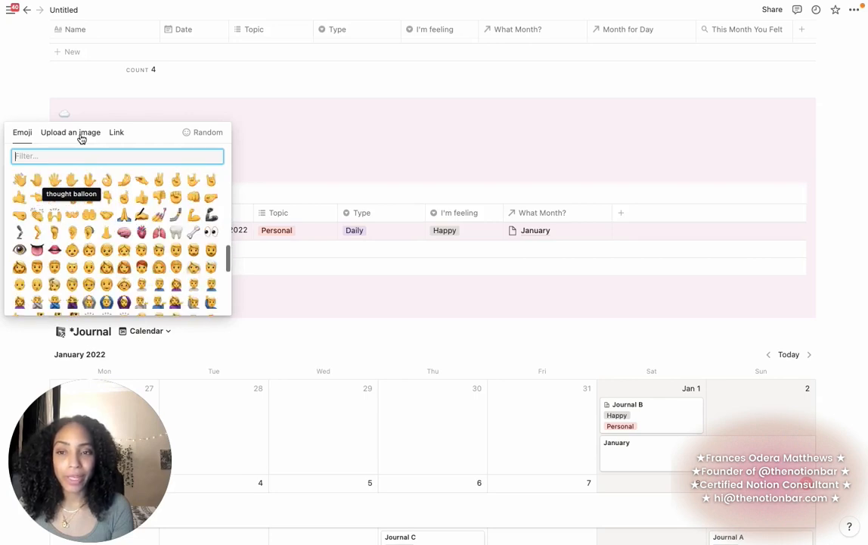
click(202, 96)
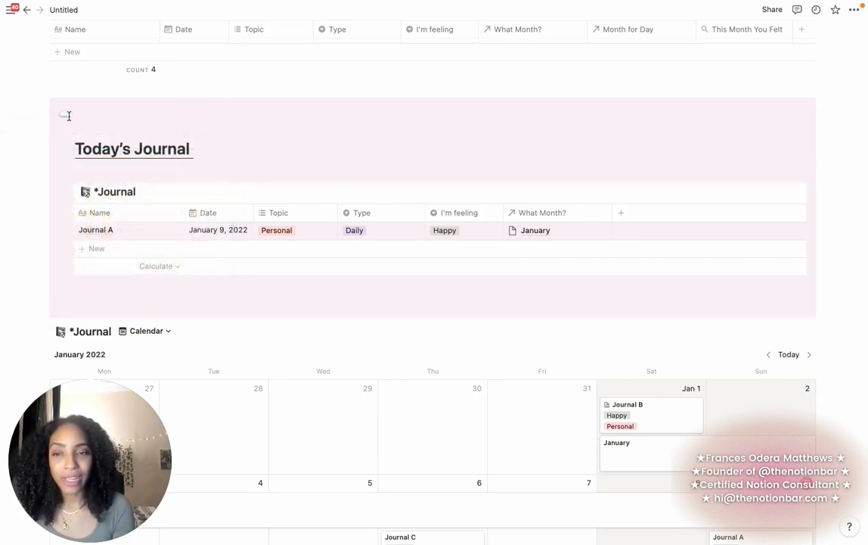
- Turn the pink callout containing Today's Journal into a text block
click(44, 96)
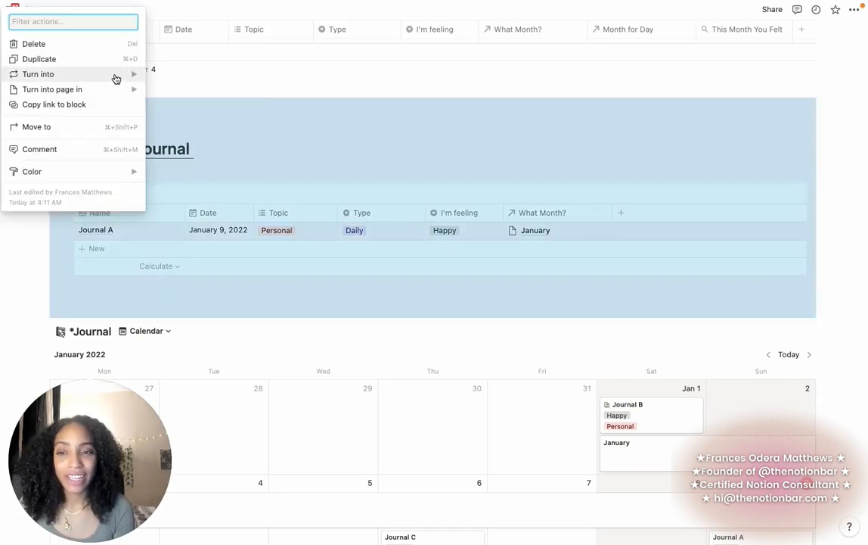
mouse_move(116, 79)
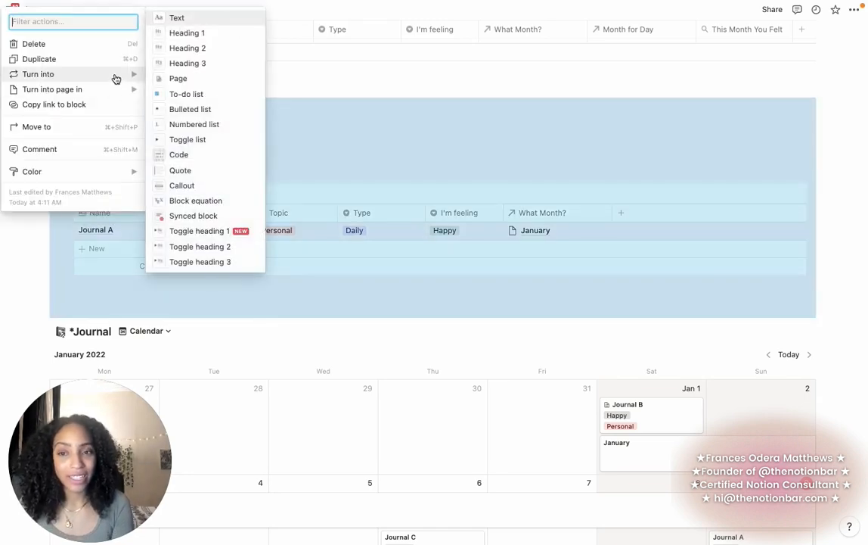
click(203, 30)
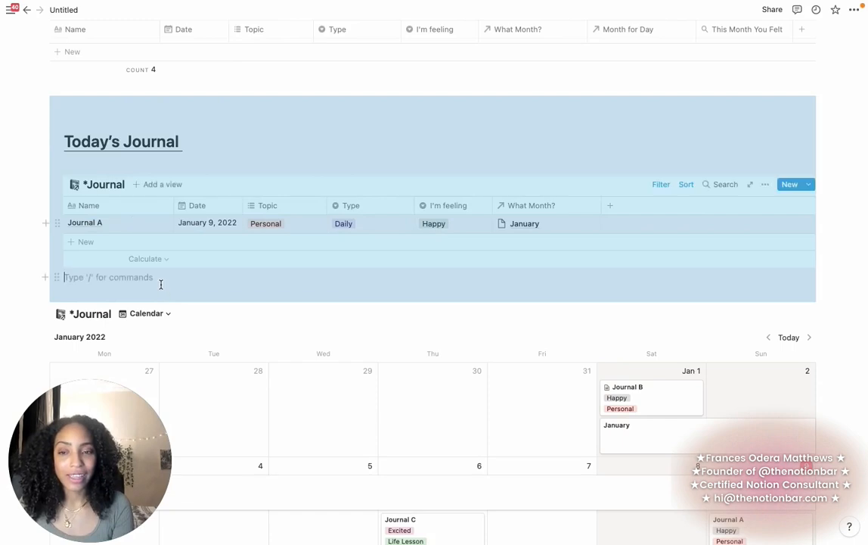
- Move the blank line at the end of the Today's Journal block outside it and add another blank line above the calendar
click(161, 285)
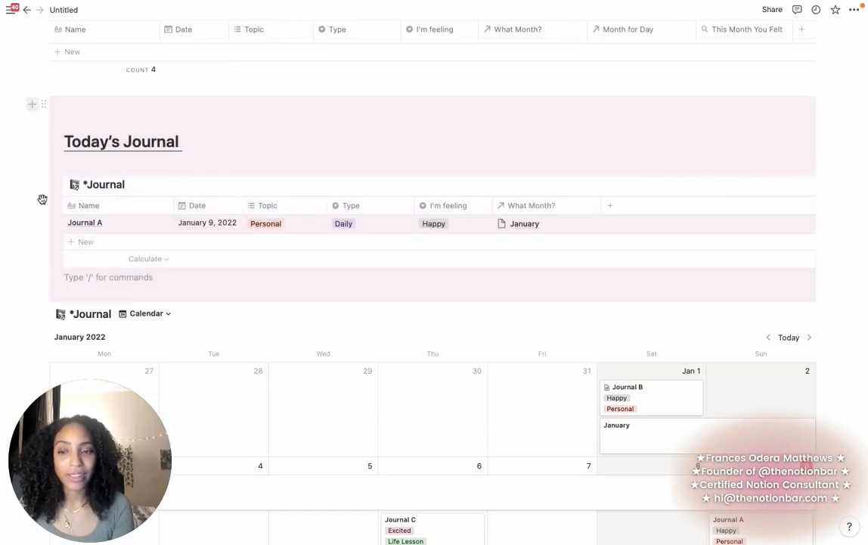
key(shift+Tab)
key(Return)
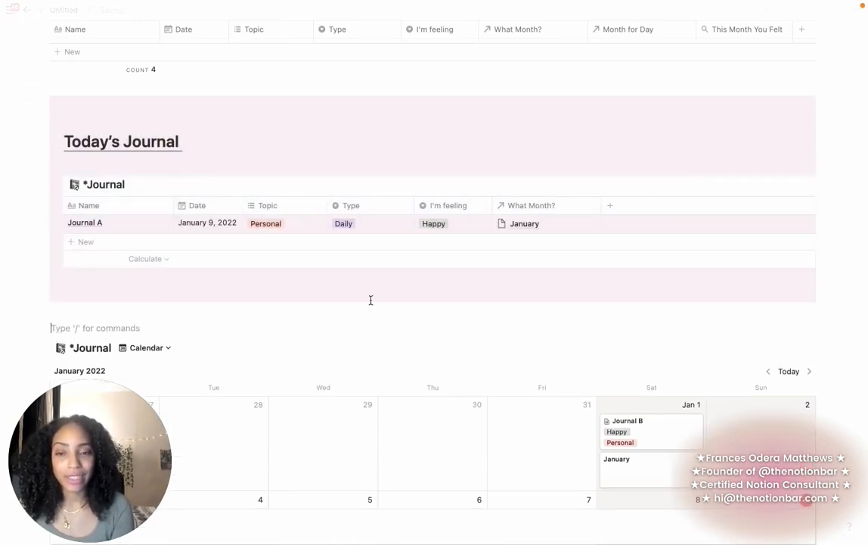
scroll(371, 300, up, 3)
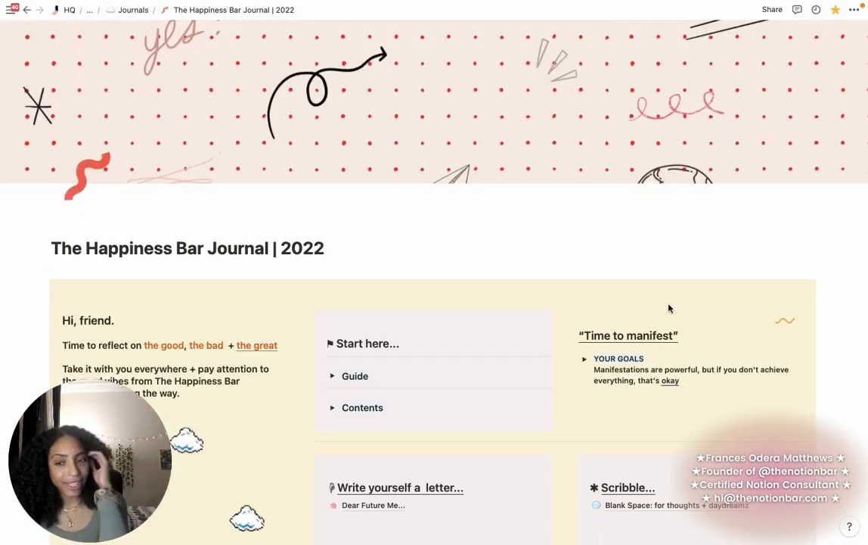
- Review The Happiness Bar Journal | 2022 page, from its introduction and Today's journal block to Dashboards & Stats and Calendar
scroll(530, 333, down, 7)
scroll(407, 364, up, 3)
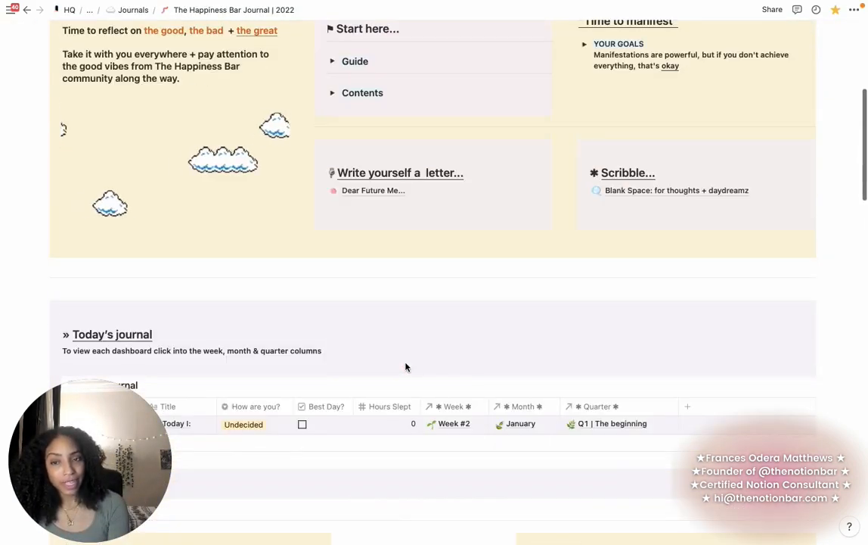
scroll(405, 367, up, 5)
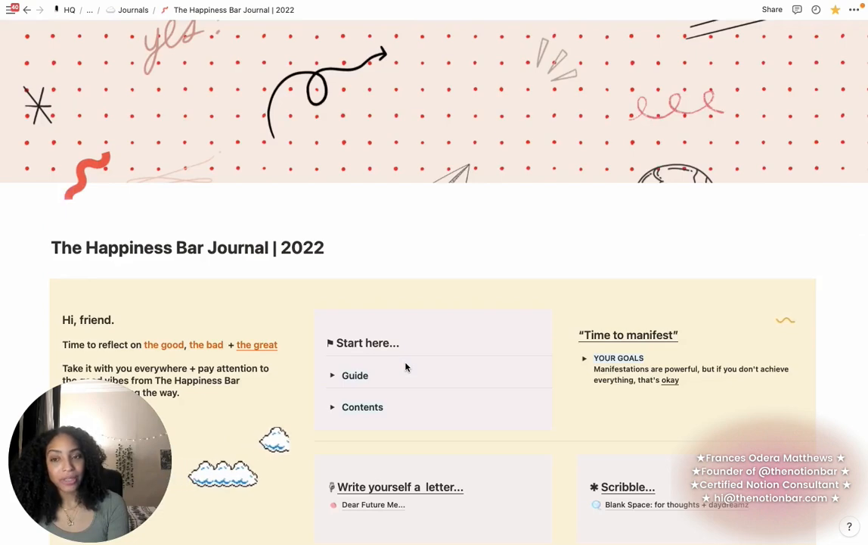
scroll(405, 367, down, 1)
scroll(406, 364, down, 8)
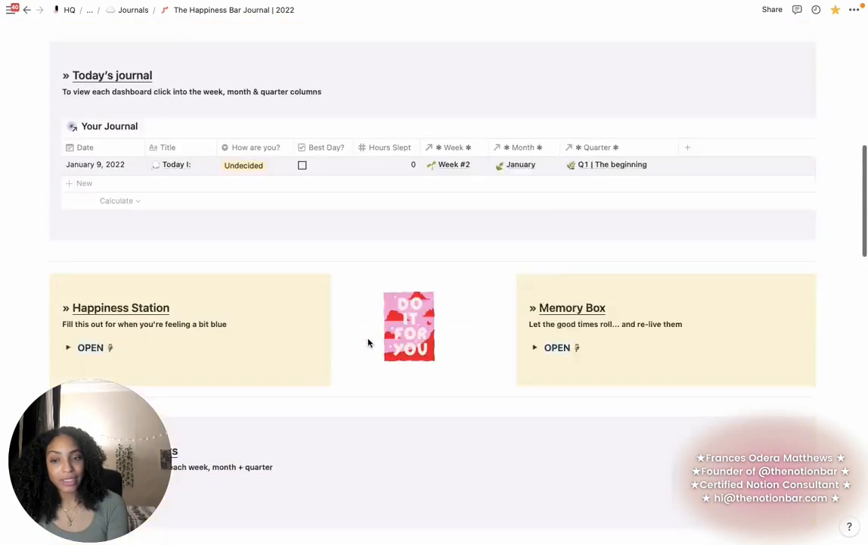
scroll(345, 310, down, 10)
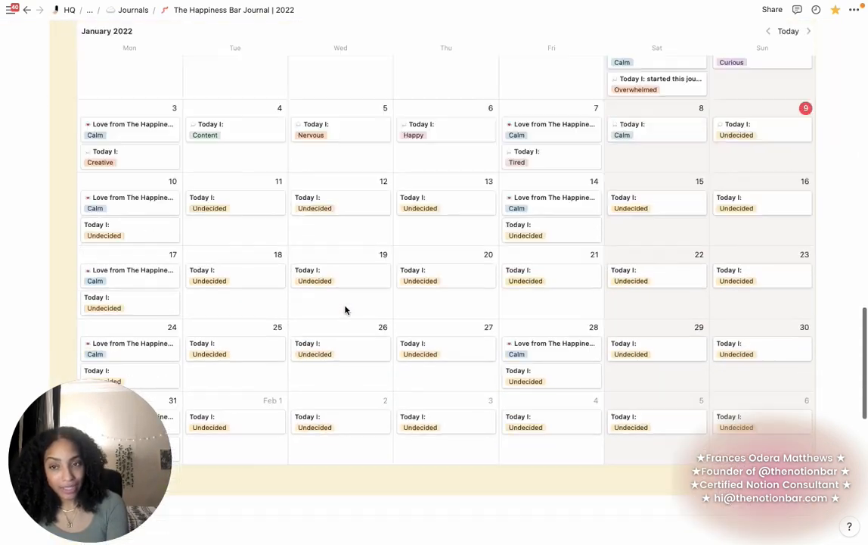
scroll(345, 310, up, 8)
scroll(128, 311, down, 3)
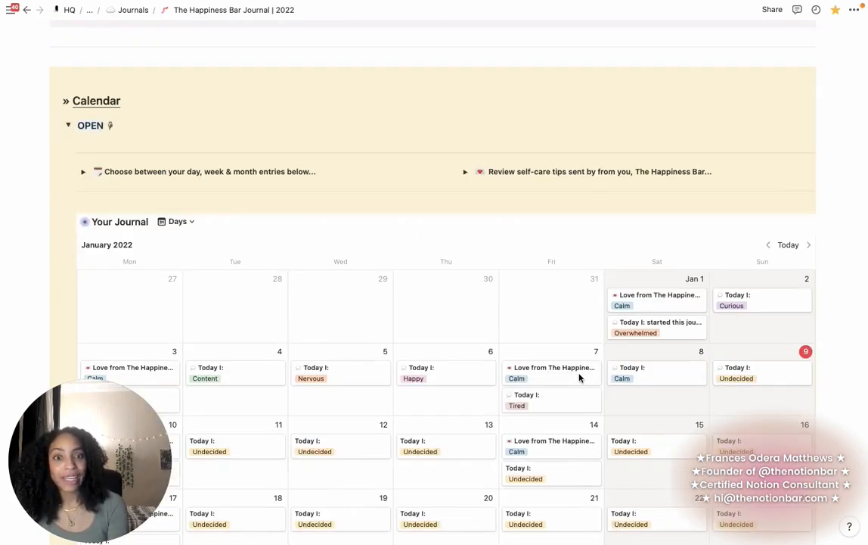
scroll(579, 377, up, 3)
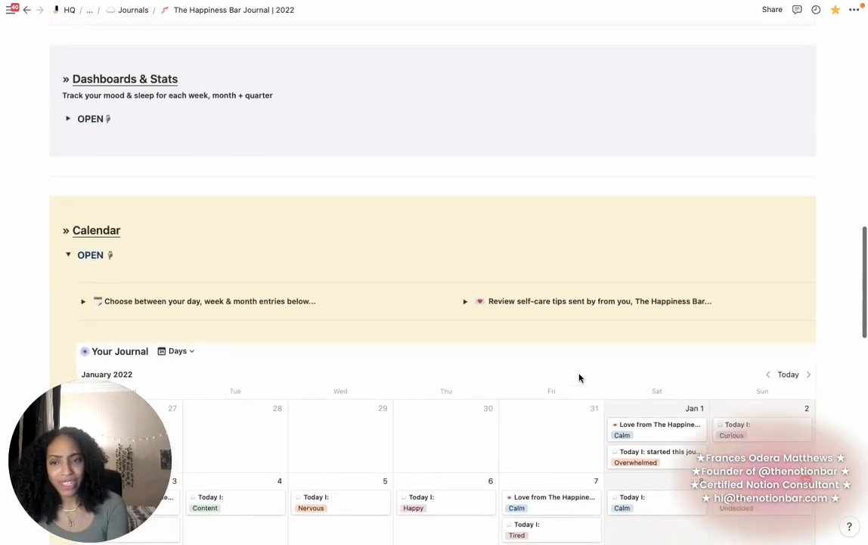
scroll(579, 377, up, 5)
scroll(579, 377, down, 2)
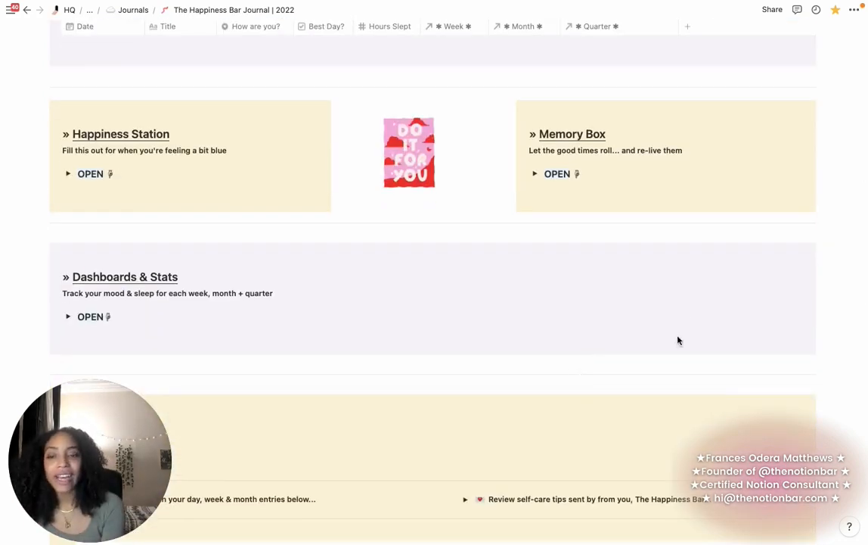
scroll(431, 291, up, 4)
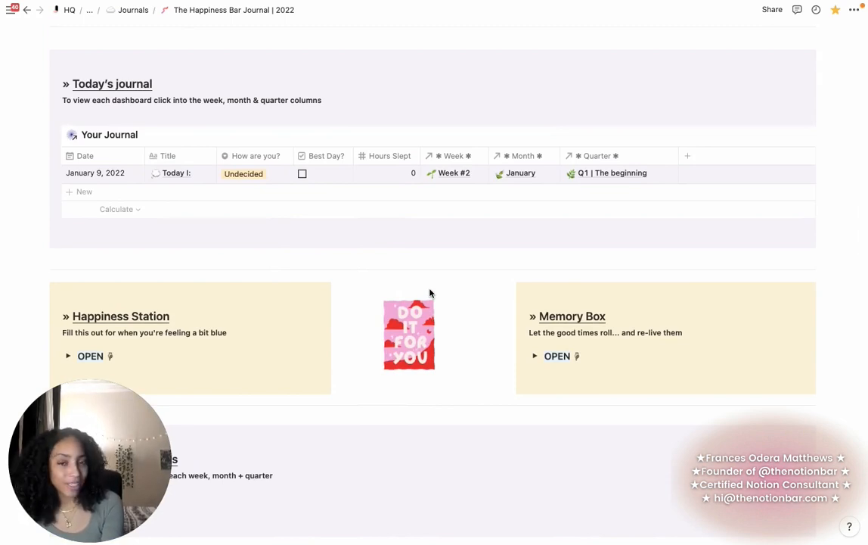
scroll(429, 293, up, 2)
scroll(431, 293, down, 3)
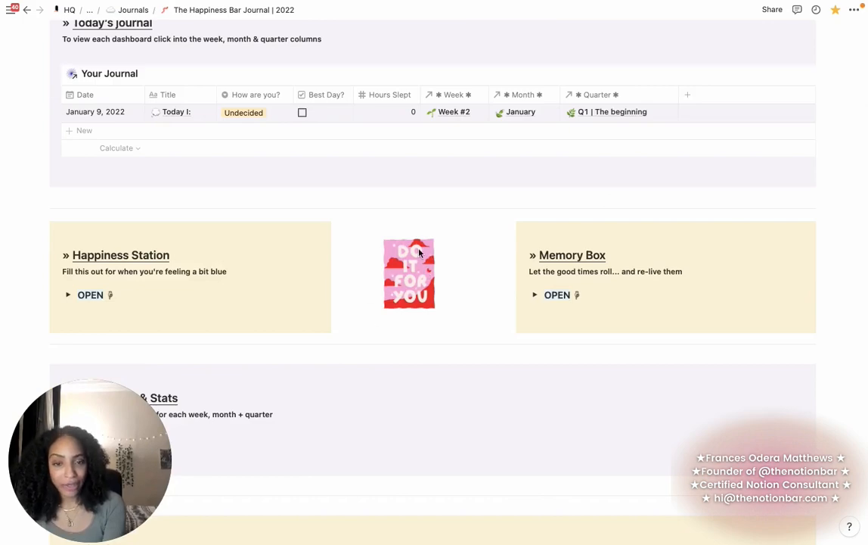
scroll(419, 252, up, 10)
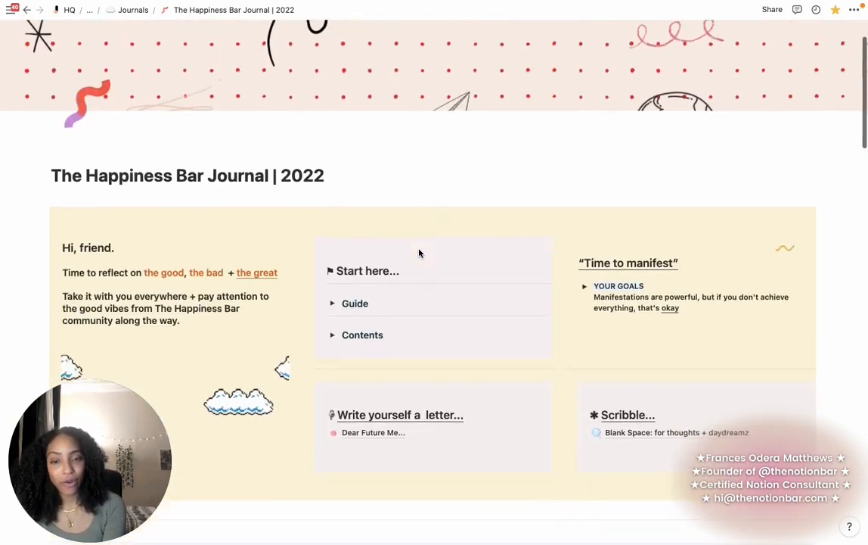
scroll(419, 253, down, 1)
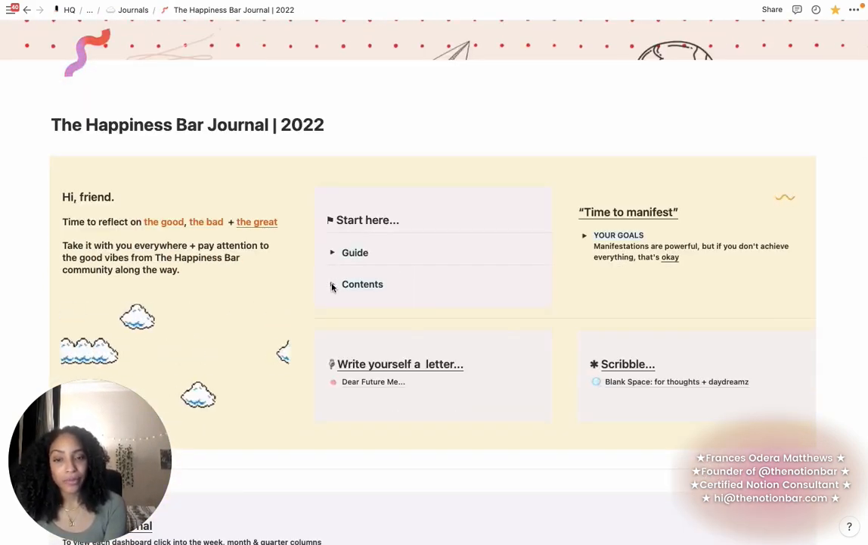
- Open the Decorate with GIFs page from the Guide and look through the Decoration and Cover Image groups of the gallery
click(332, 252)
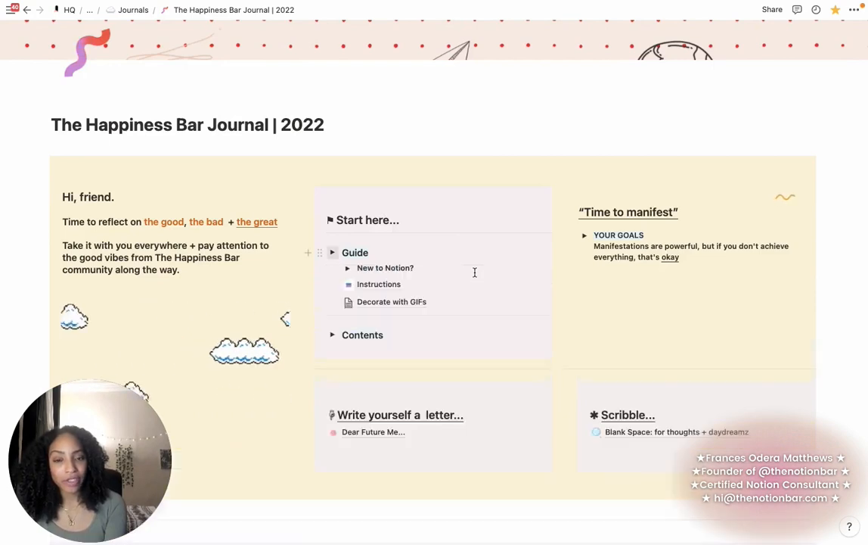
click(405, 303)
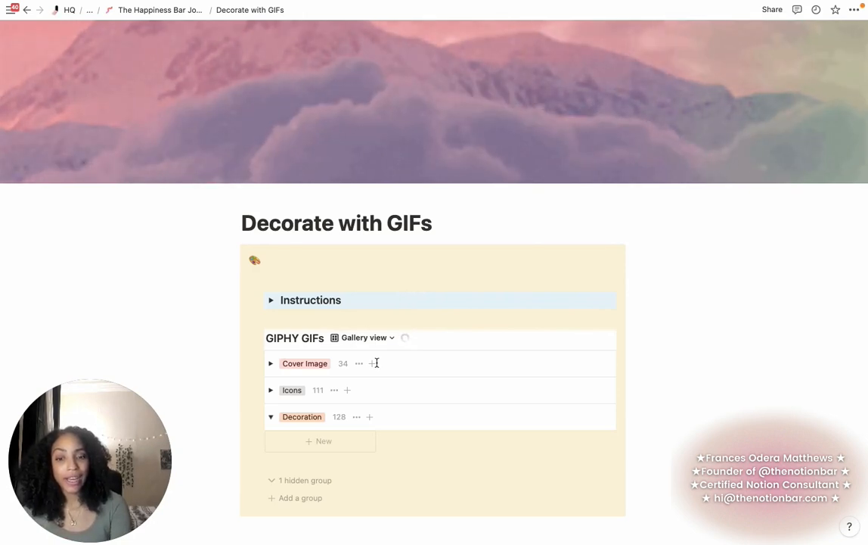
scroll(376, 363, down, 3)
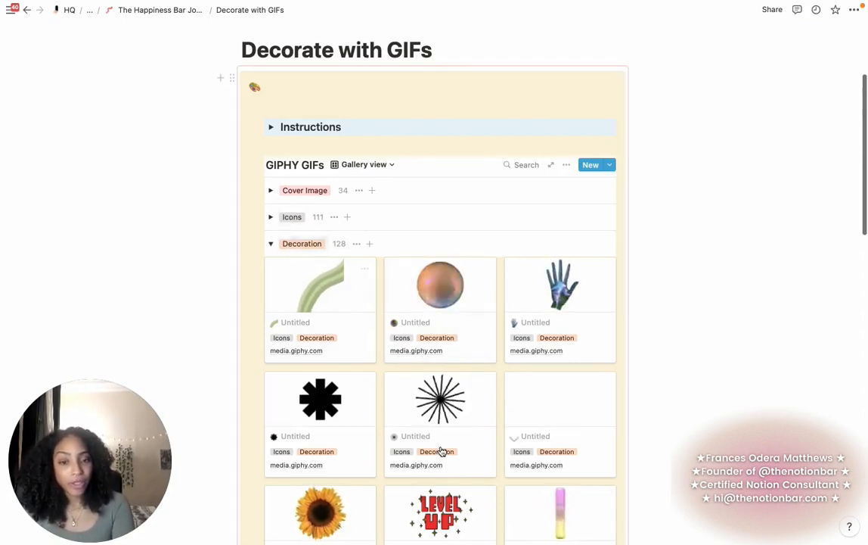
scroll(442, 452, down, 2)
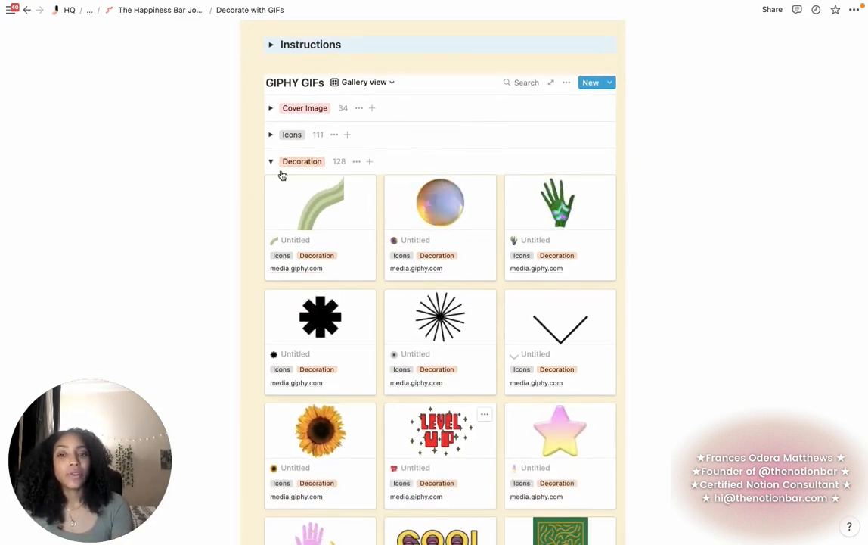
click(271, 108)
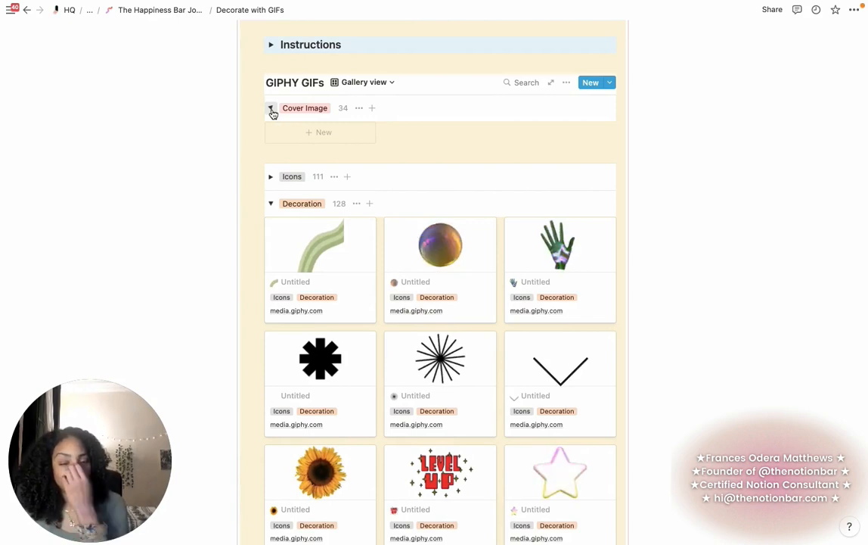
click(271, 109)
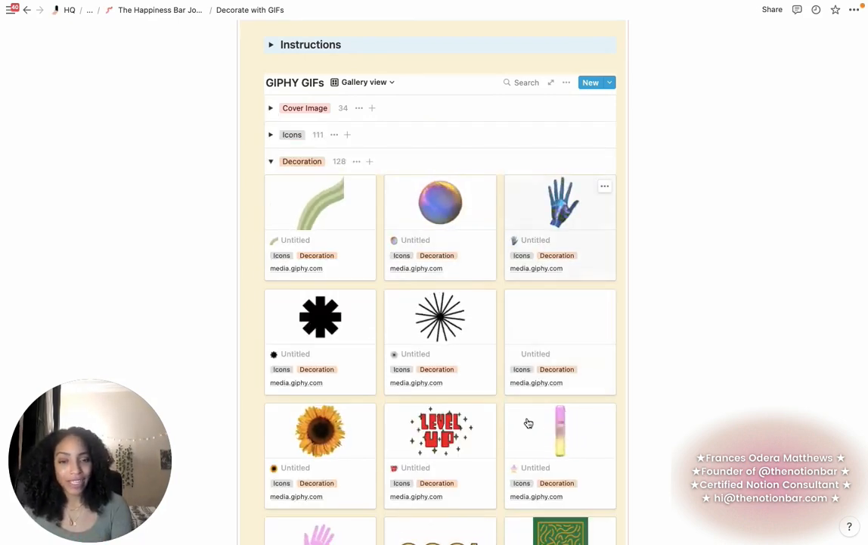
- Open the pink and yellow star GIF in the Decoration group and copy its Giphy link
scroll(598, 317, down, 3)
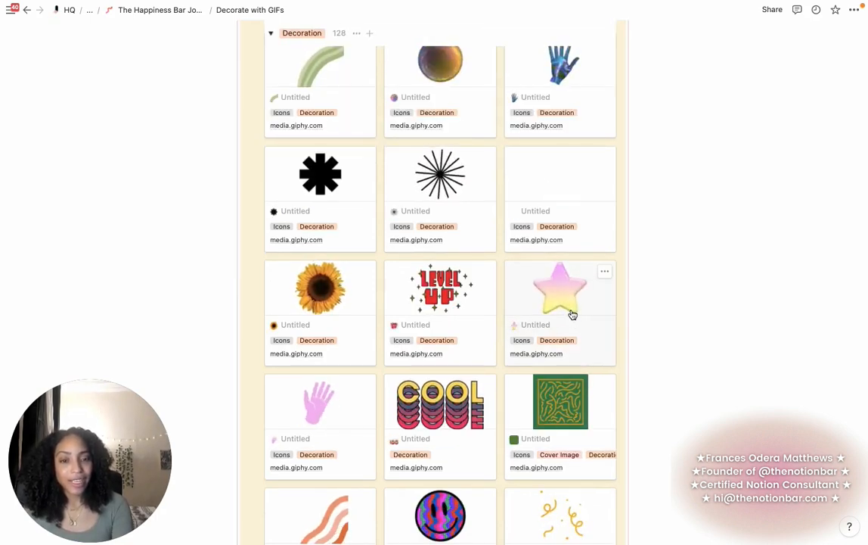
click(572, 313)
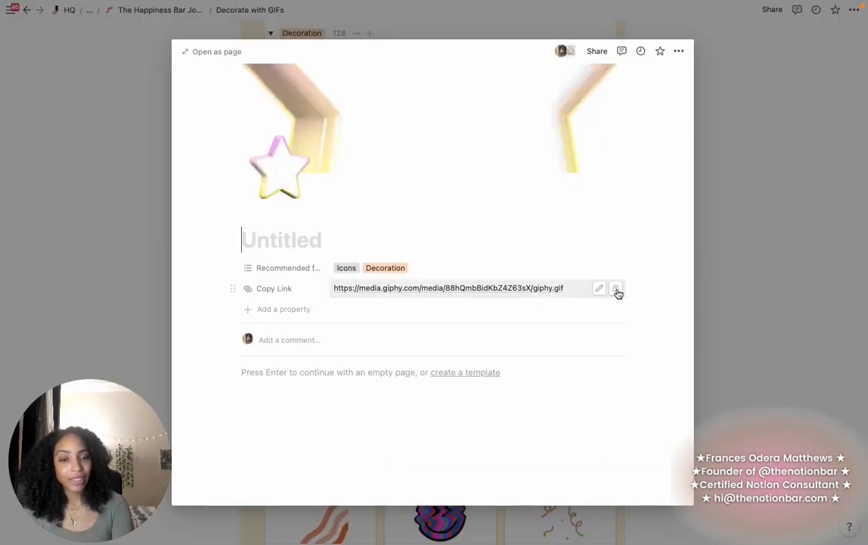
click(617, 291)
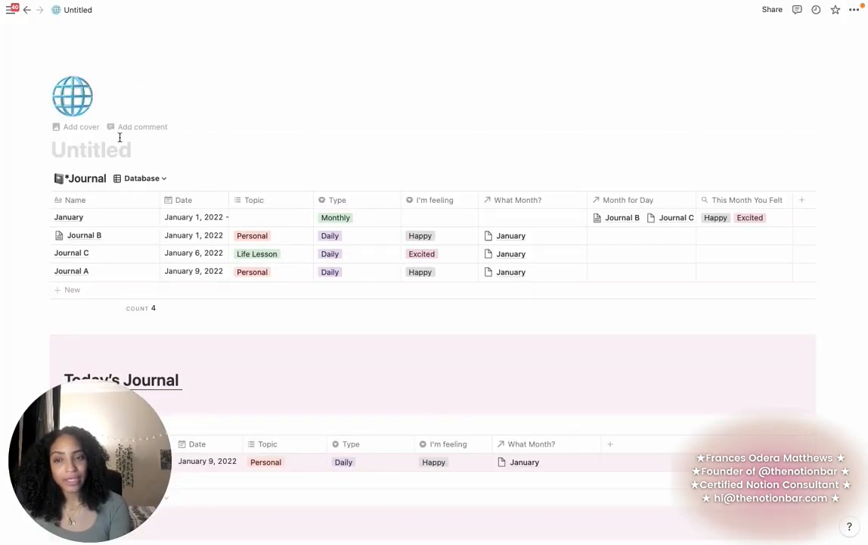
- Replace the untitled journal page's globe icon with the star GIF by using the copied image link
click(76, 94)
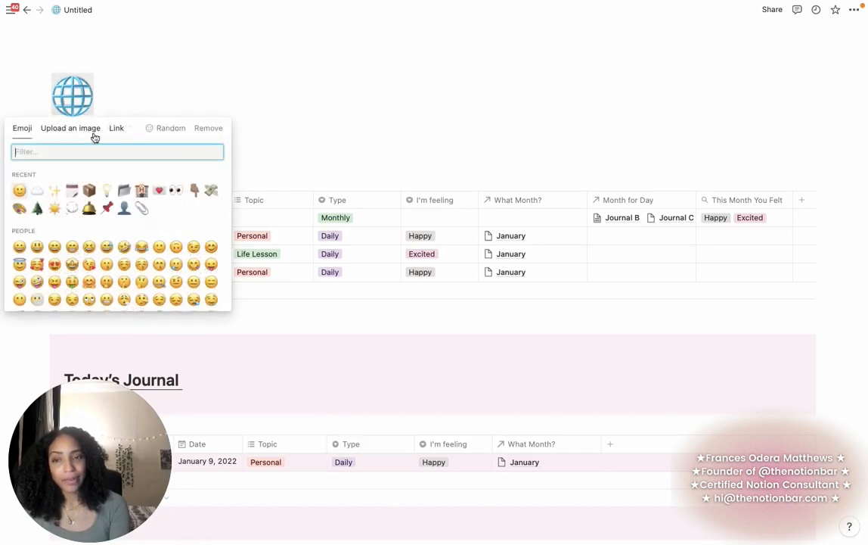
click(117, 129)
key(ctrl+v)
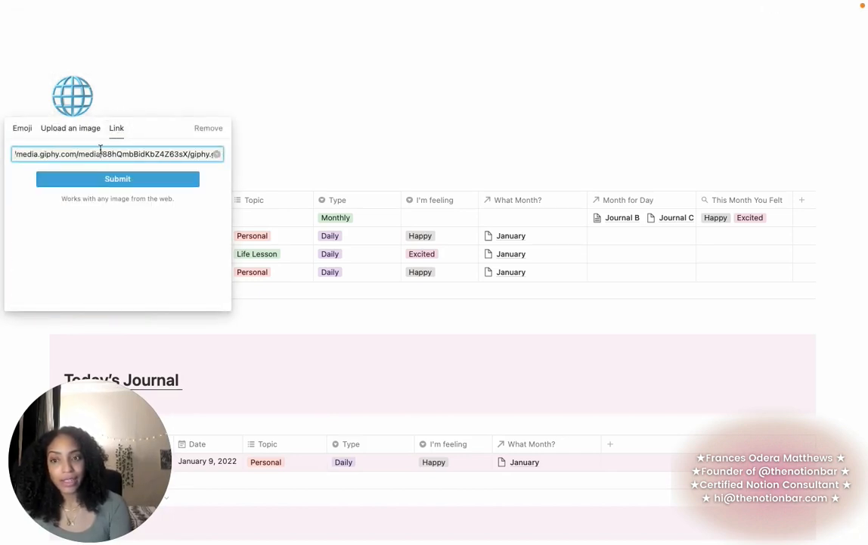
key(Return)
- Move the Calendar heading from the end of the page to just above the *Journal calendar view
scroll(488, 371, down, 10)
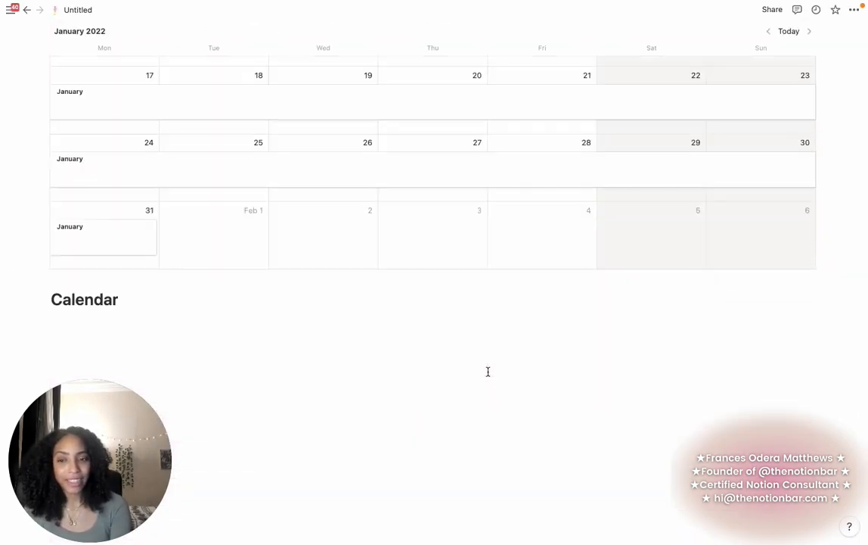
scroll(488, 371, up, 5)
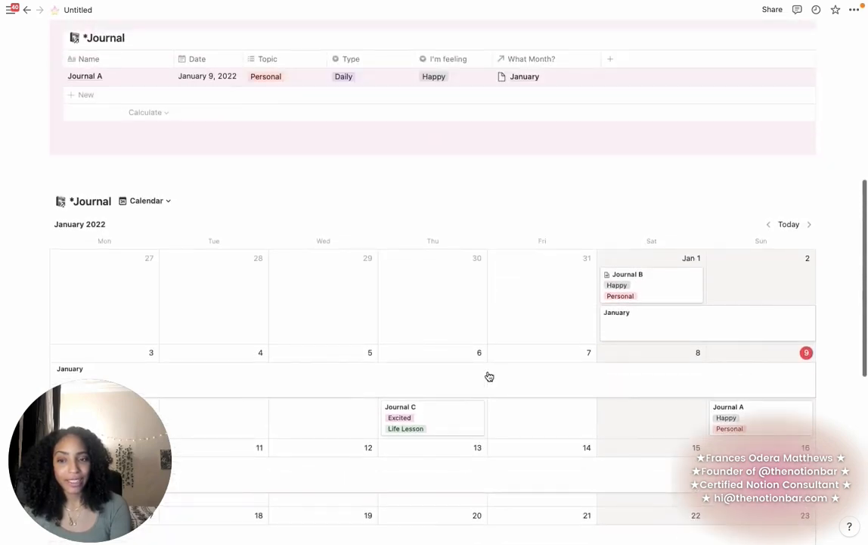
scroll(488, 375, down, 6)
drag(43, 299, 149, 38)
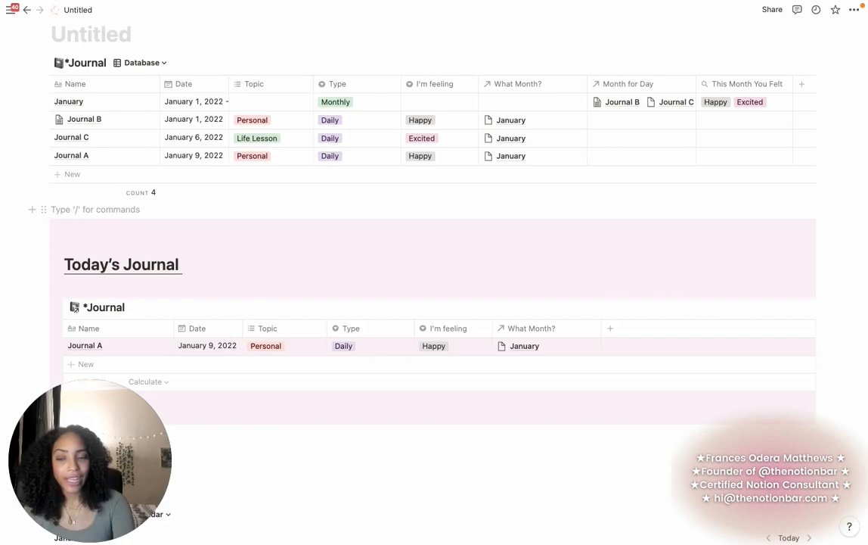
- Add two dividers below the *Journal database, place them side by side as columns, and move the database under the first divider
text(---)
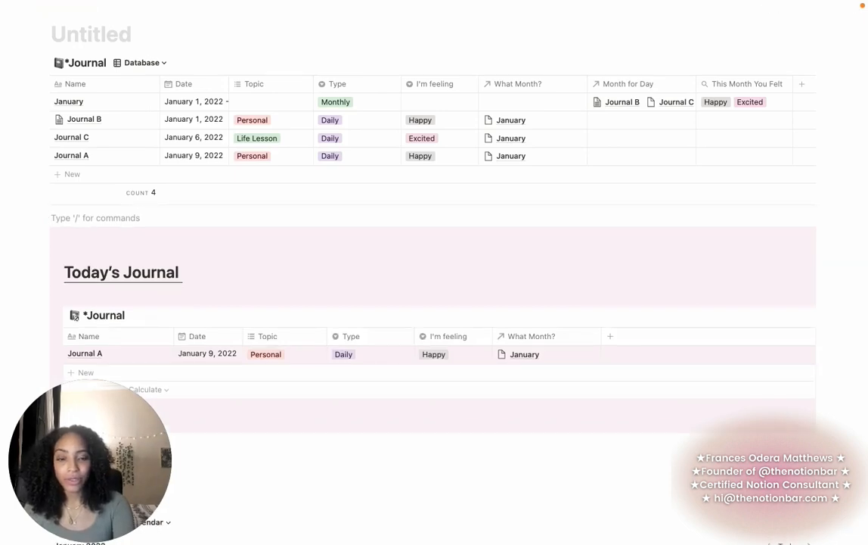
text(---)
drag(400, 193, 834, 209)
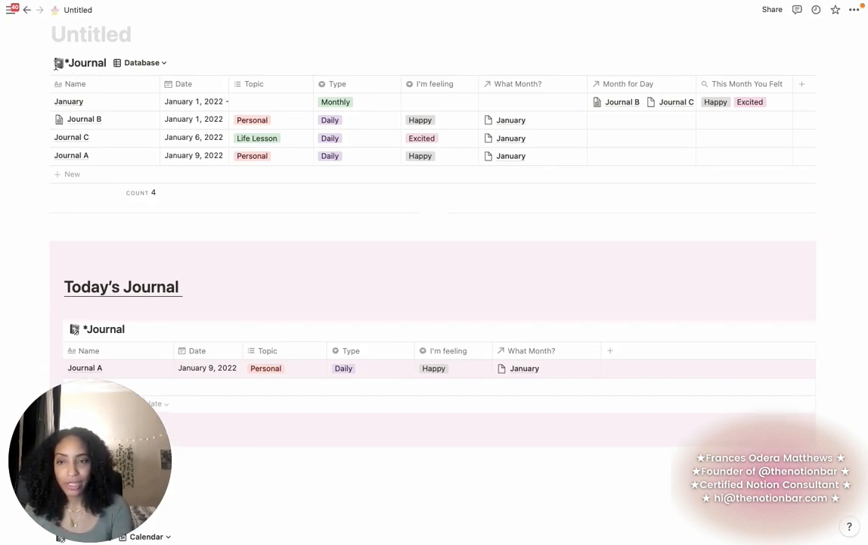
drag(42, 64, 87, 219)
- Embed the star GIF as an image under the second divider and narrow its column to give the *Journal database more width
click(496, 82)
key(super+v)
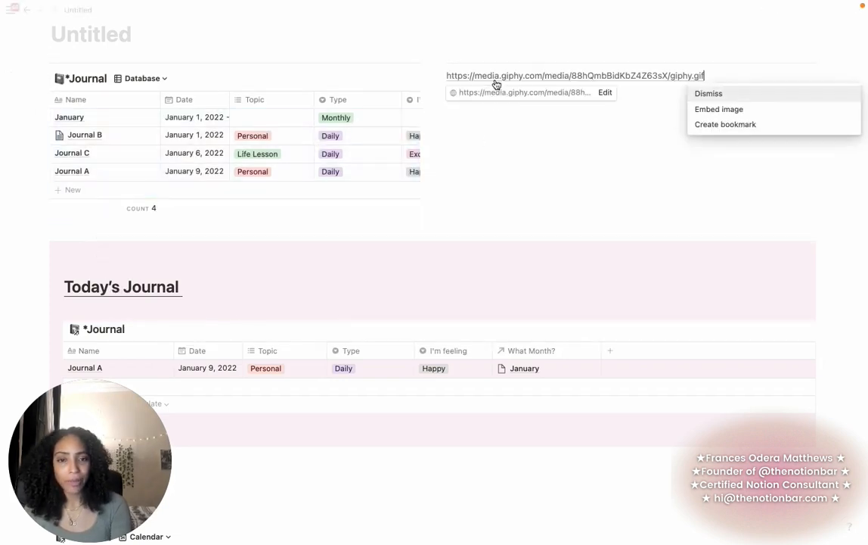
click(743, 112)
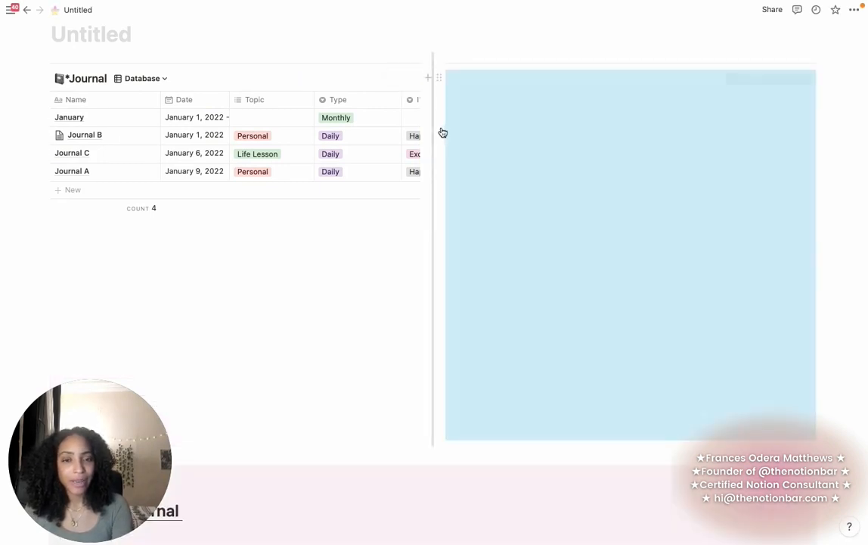
drag(435, 135, 669, 145)
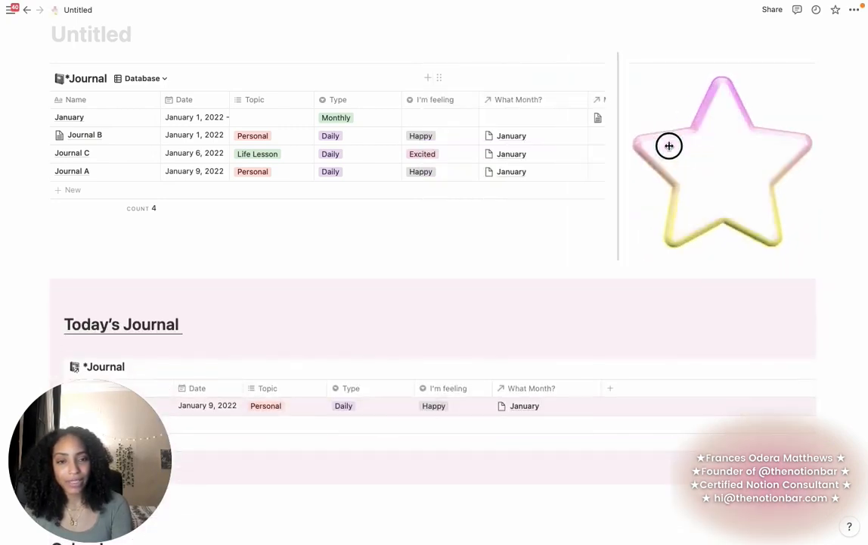
- Reorder the *Journal views so that Database comes last, after Personal Entries
click(144, 80)
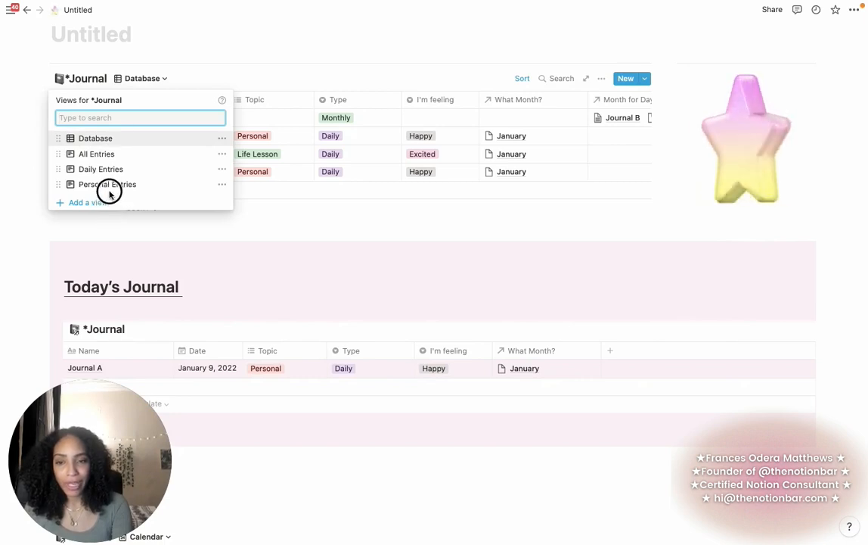
drag(110, 192, 106, 187)
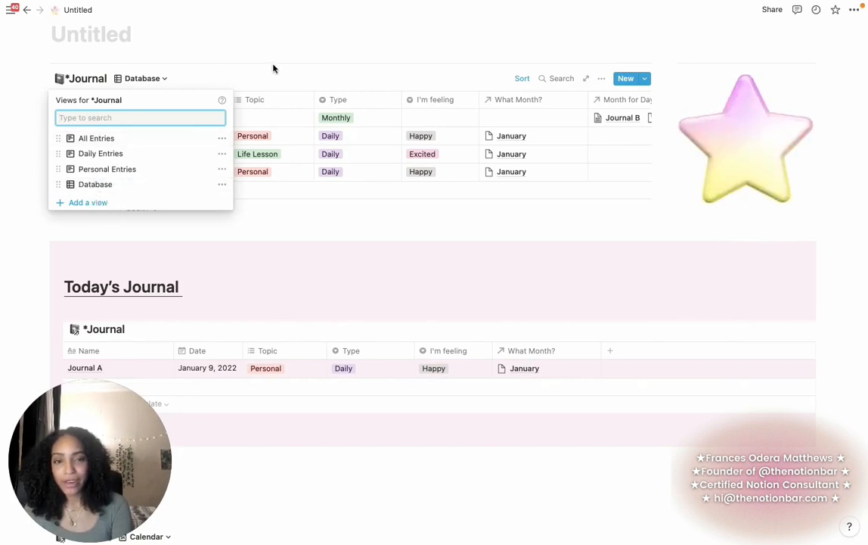
- Add a toggle list below the *Journal database and name it "All Entries" in bold
click(267, 221)
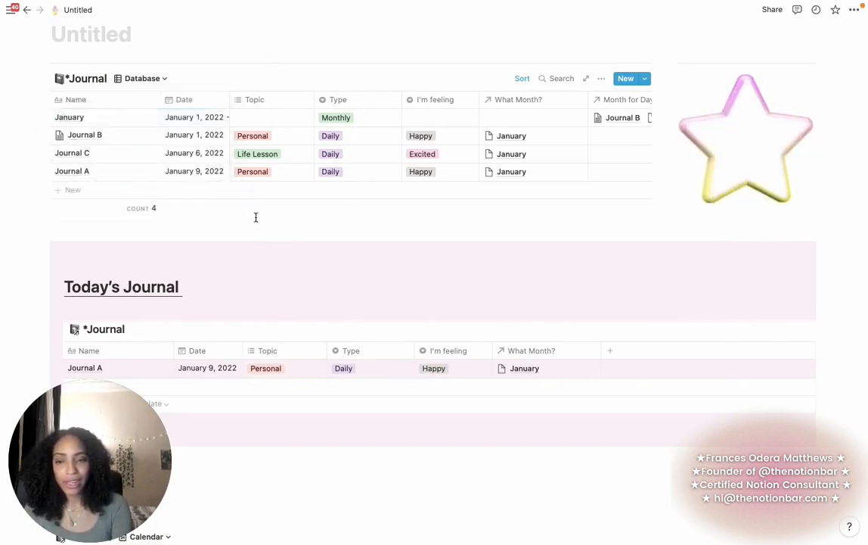
click(33, 81)
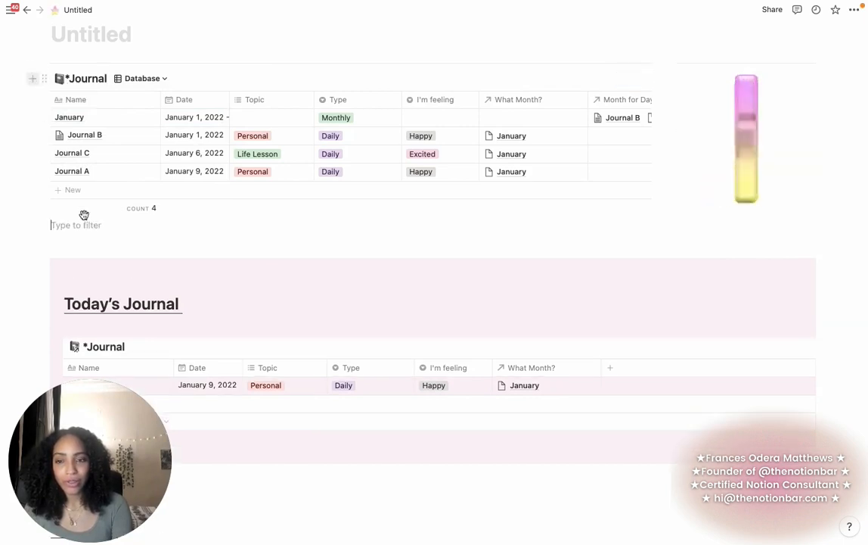
click(76, 224)
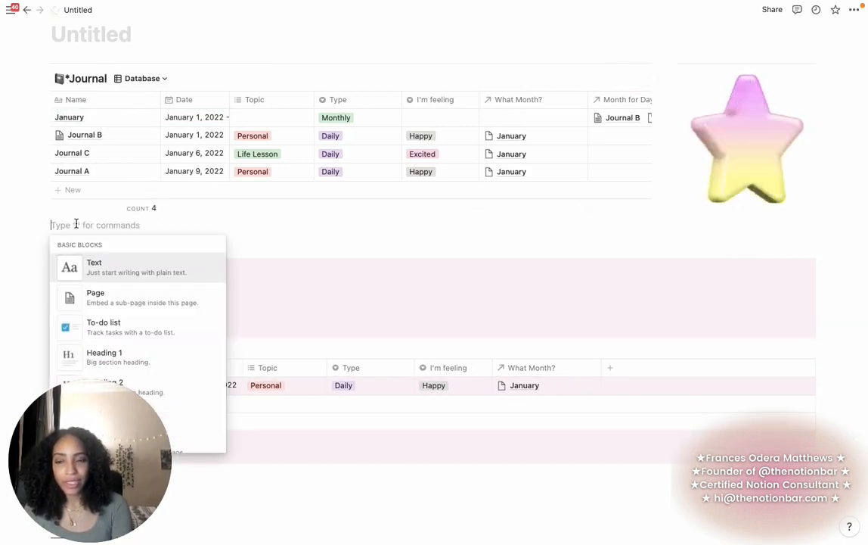
text(/tog)
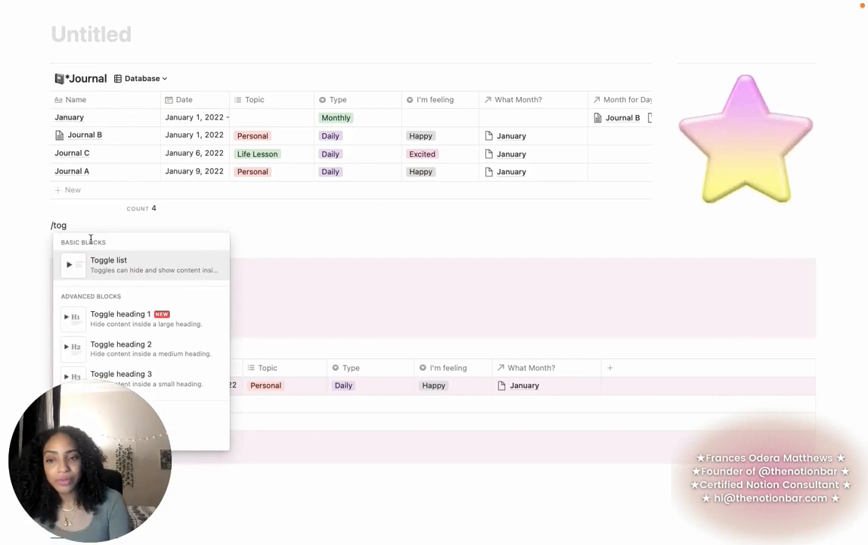
key(Return)
text(All Entries)
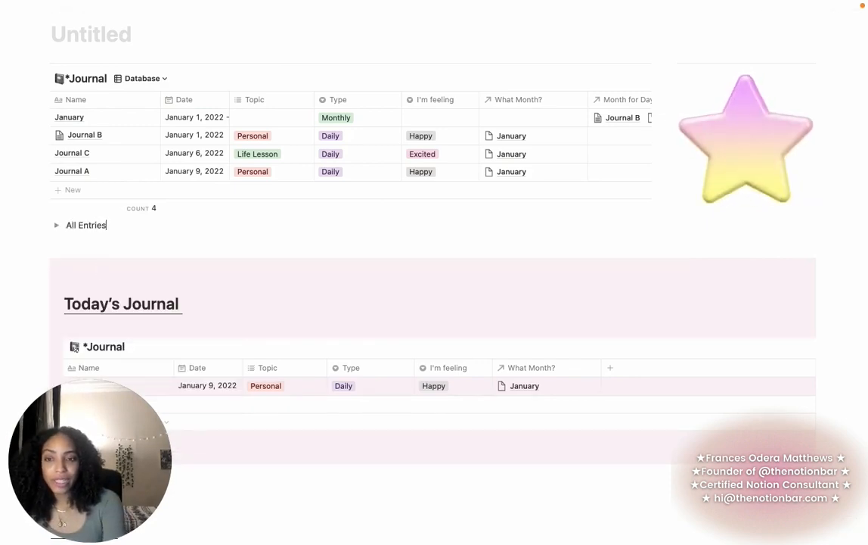
key(super+a)
key(super+b)
- Move the *Journal database inside the All Entries toggle and delete the divider above the toggle
drag(46, 82, 85, 223)
click(43, 64)
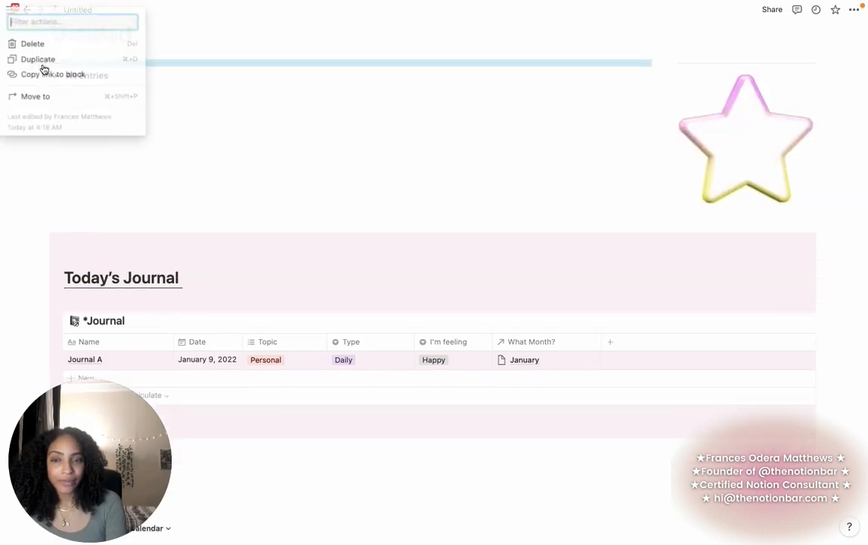
click(152, 73)
- Add a callout below the All Entries toggle and move the toggle into it
key(Return)
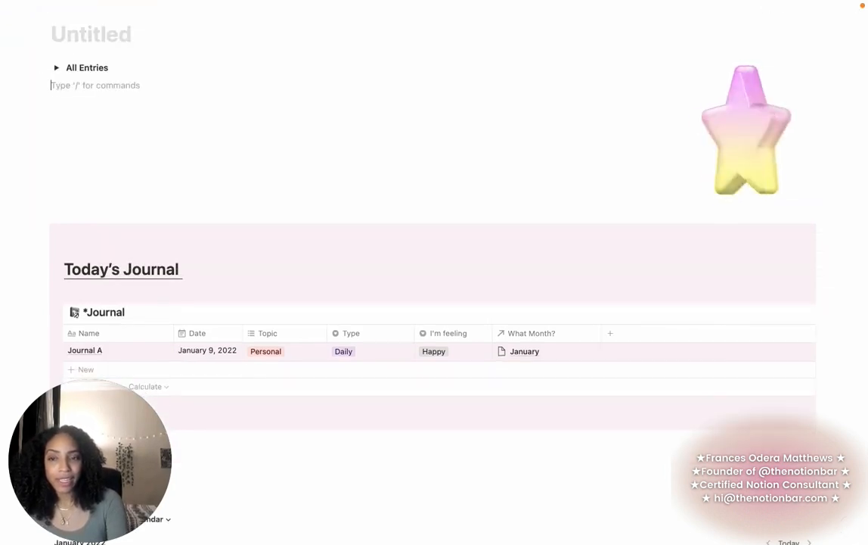
text(/)
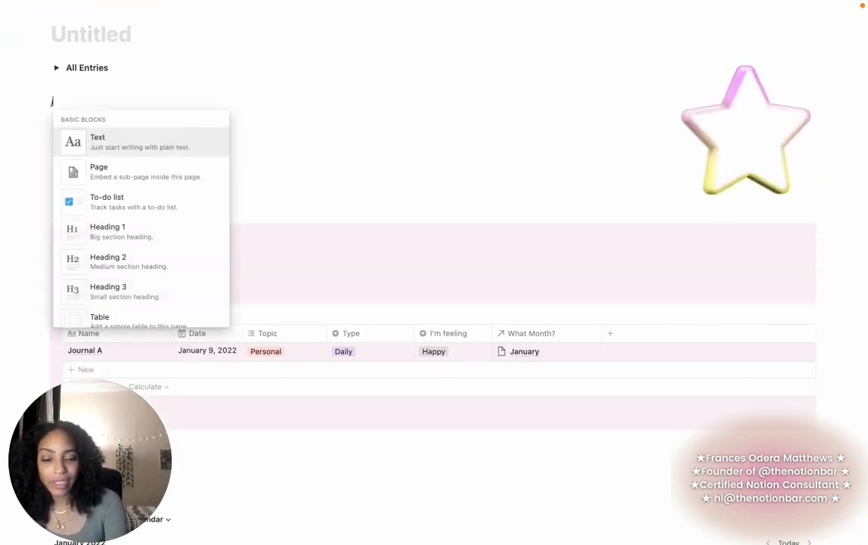
text(calo)
key(BackSpace)
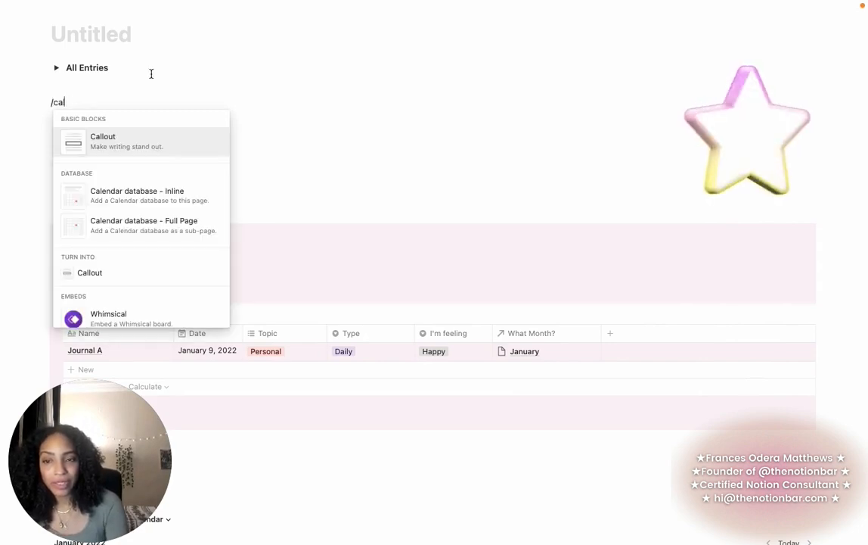
click(118, 153)
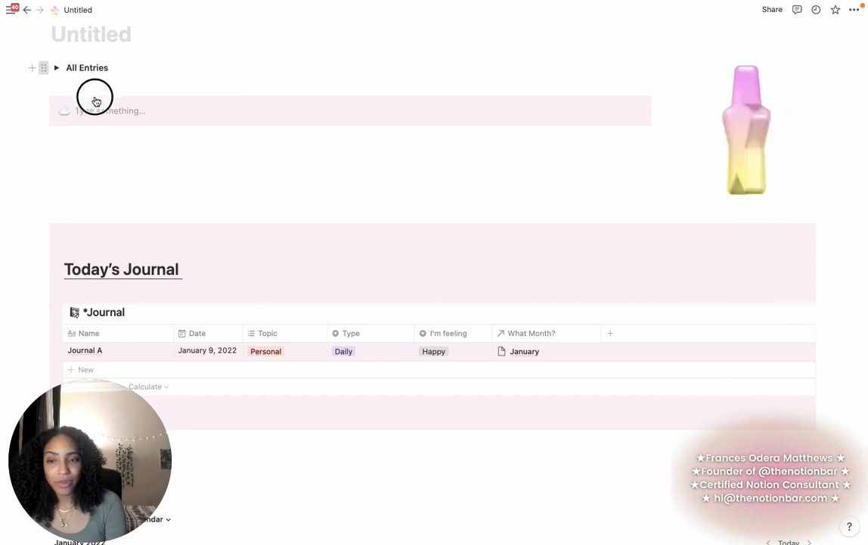
drag(89, 112, 87, 116)
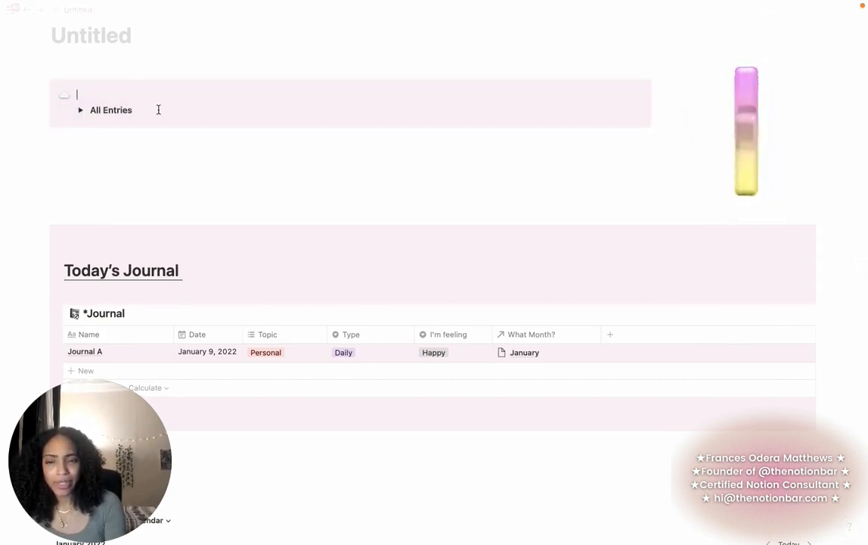
- Add several blank lines under the All Entries toggle inside the callout and title the page "My Journal!"
key(Return)
key(Return)
key(Return)
key(Return)
key(Return)
key(Return)
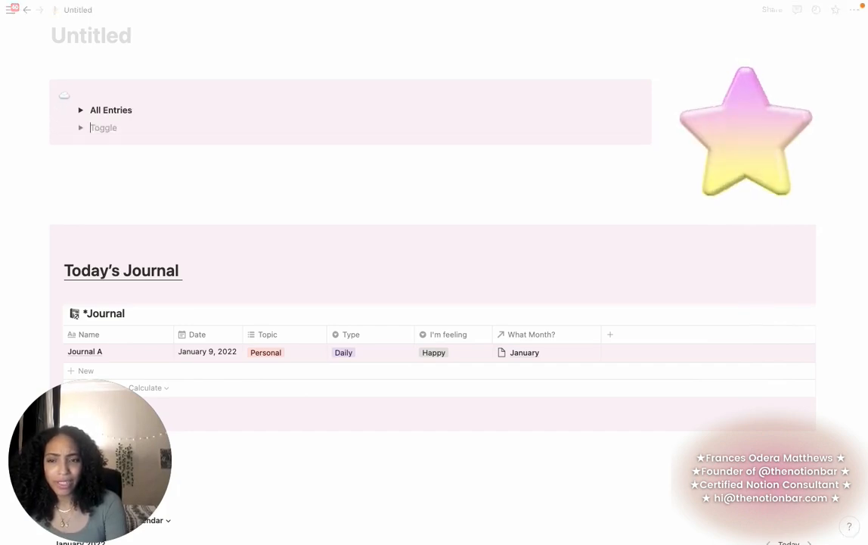
scroll(409, 126, up, 3)
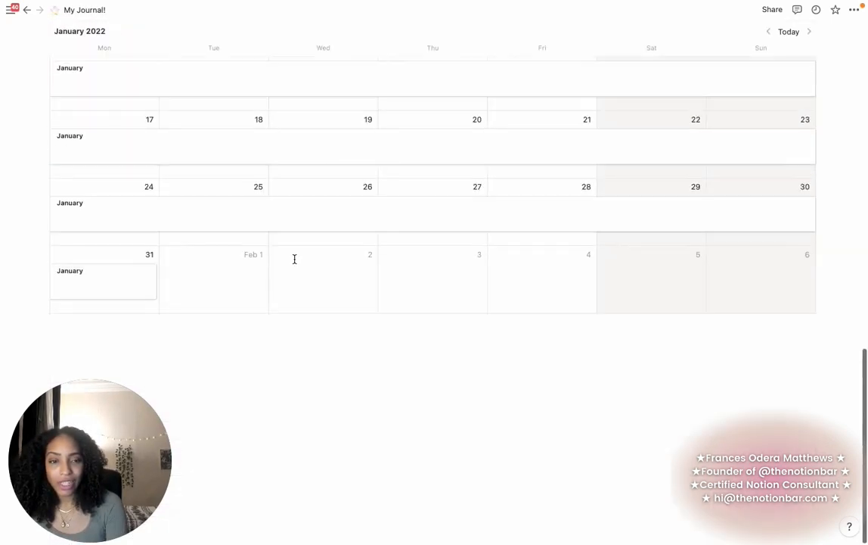
scroll(295, 259, up, 15)
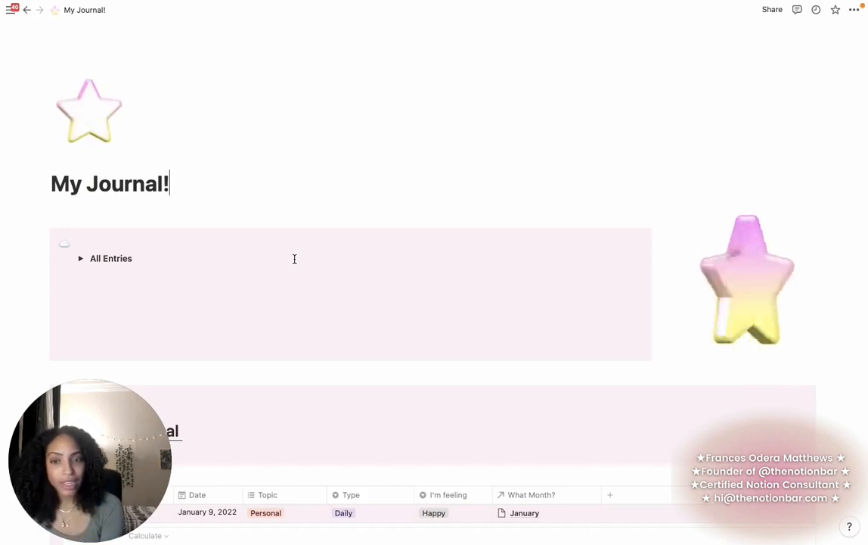
- Below the All Entries toggle, add an underlined "Goals" line followed by a to-do item reading "Get better at Notion!"
click(158, 292)
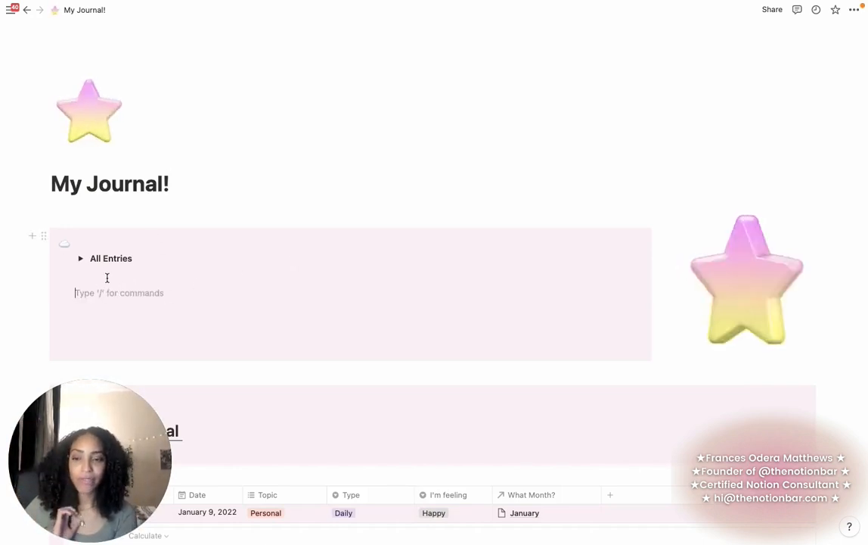
text(Goals)
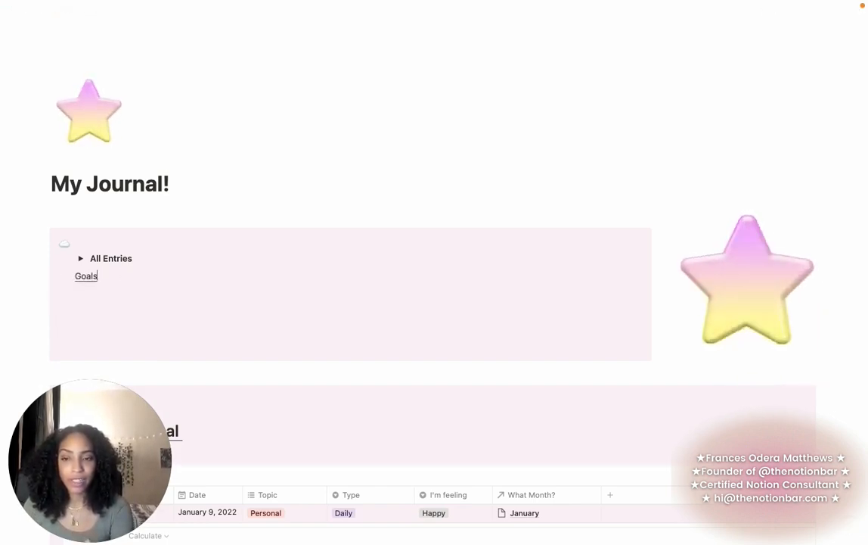
key(Return)
text(/)
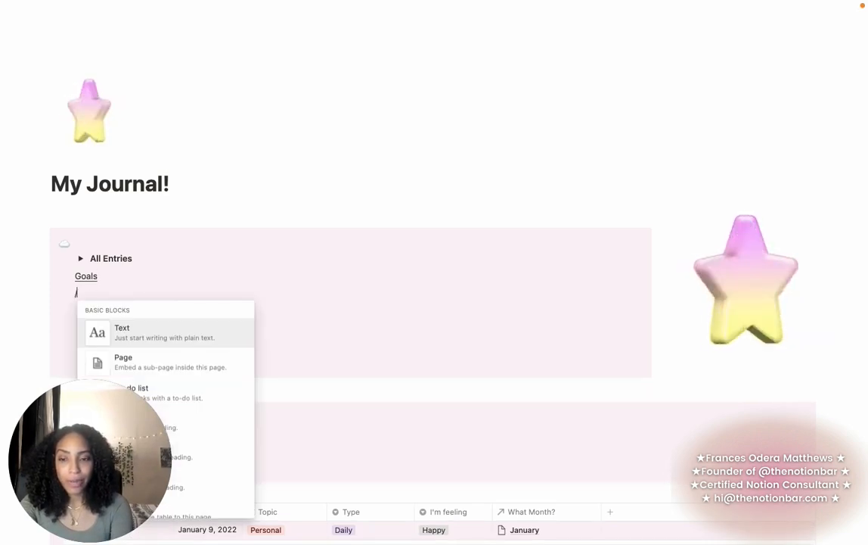
text(to)
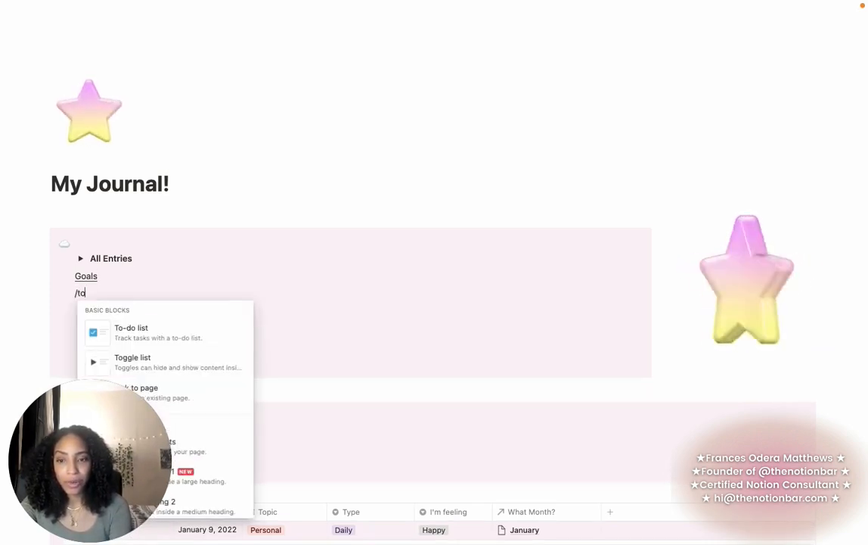
click(127, 337)
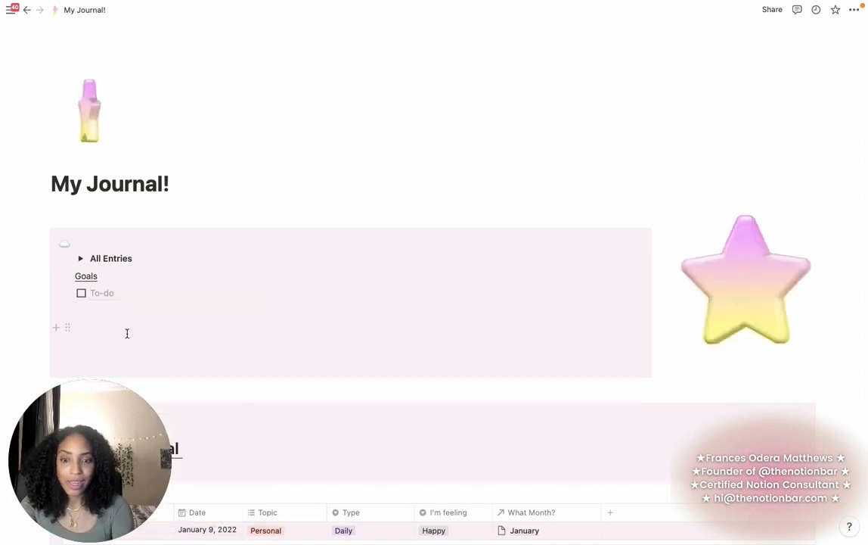
text(Get better at Notion!)
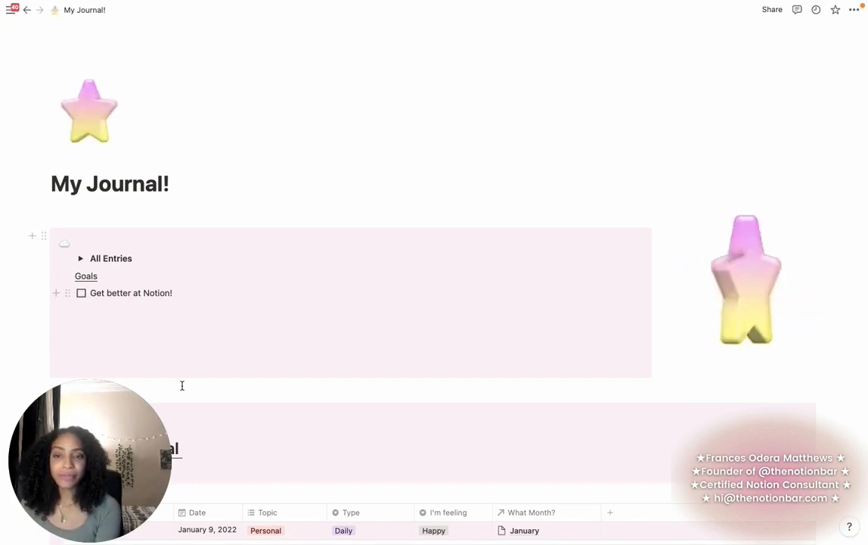
- Look over The Happiness Bar Journal | 2022 page, expanding and collapsing its Your Goals toggle
scroll(180, 388, down, 8)
scroll(180, 388, up, 5)
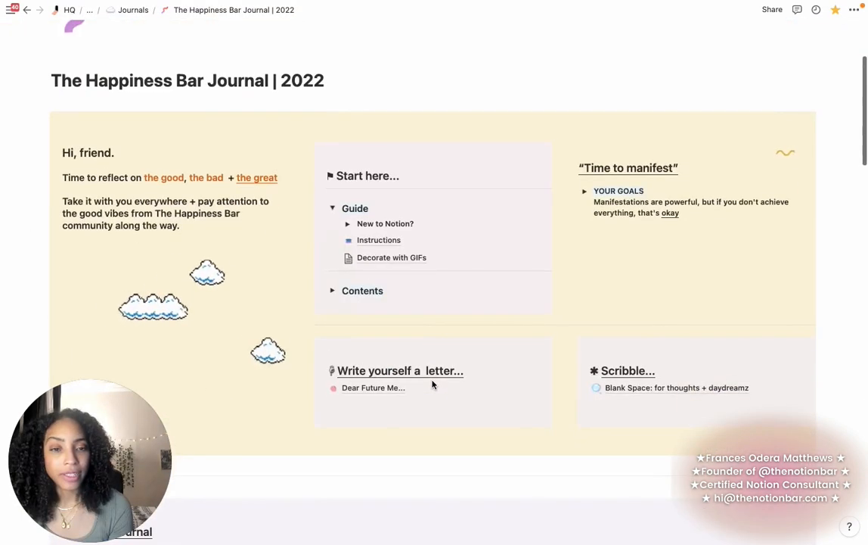
click(585, 193)
click(585, 194)
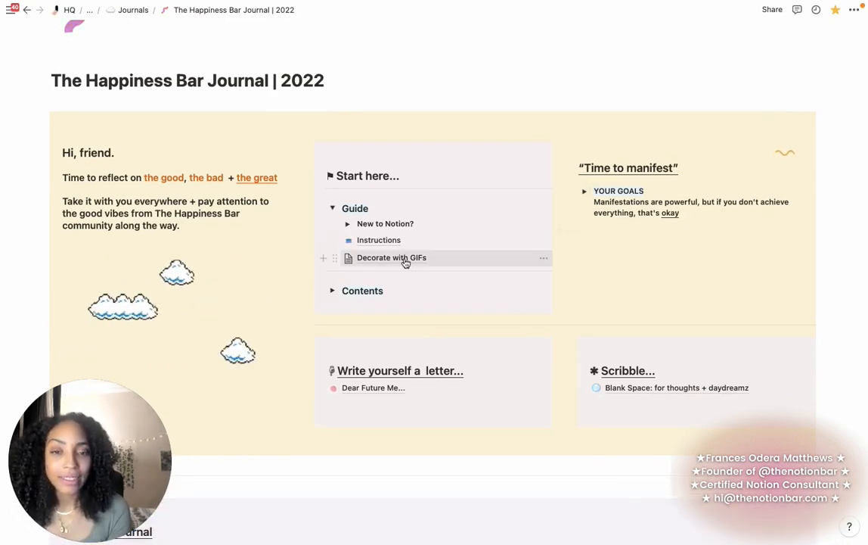
- Open the Dear Future Me... page and examine its letter sections and the check-back reminder date
click(386, 386)
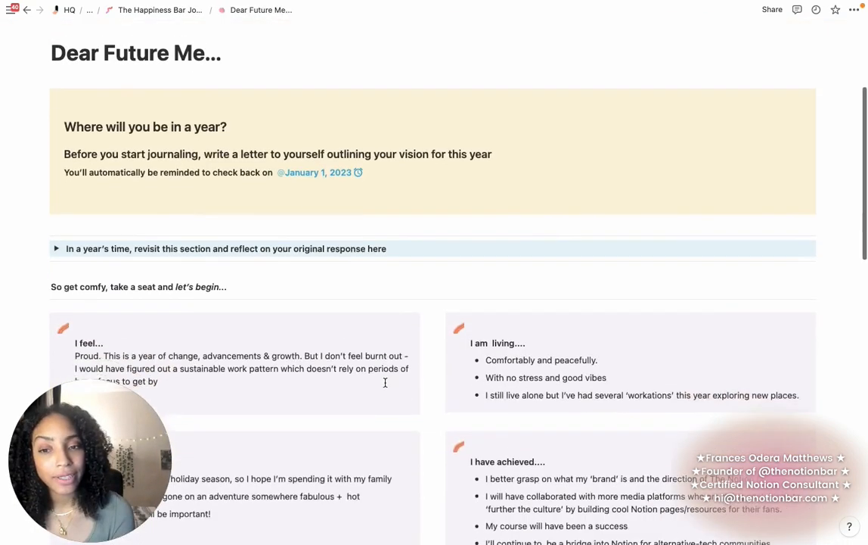
scroll(385, 382, down, 15)
scroll(385, 382, up, 20)
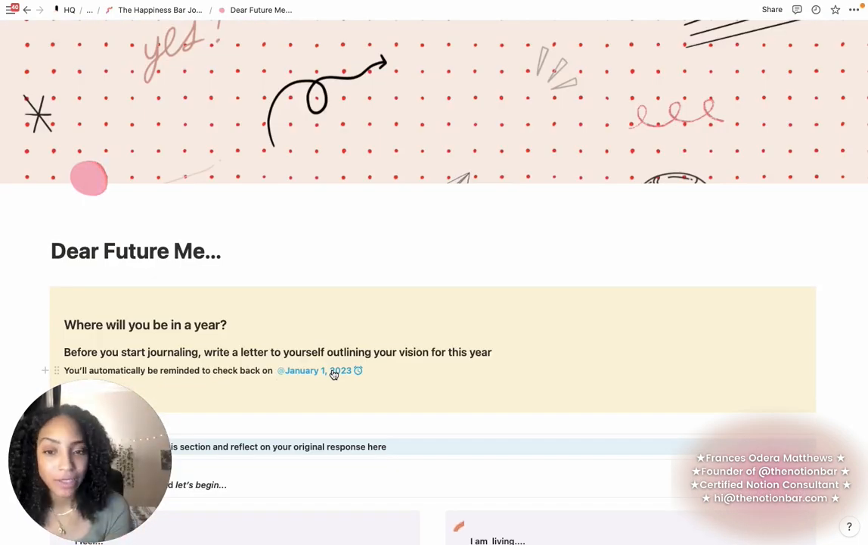
scroll(333, 370, down, 2)
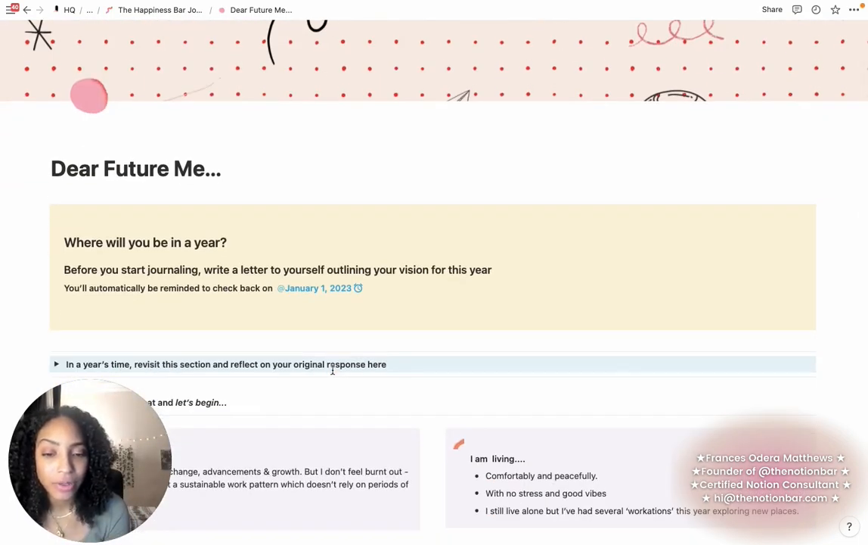
scroll(333, 371, up, 2)
click(360, 372)
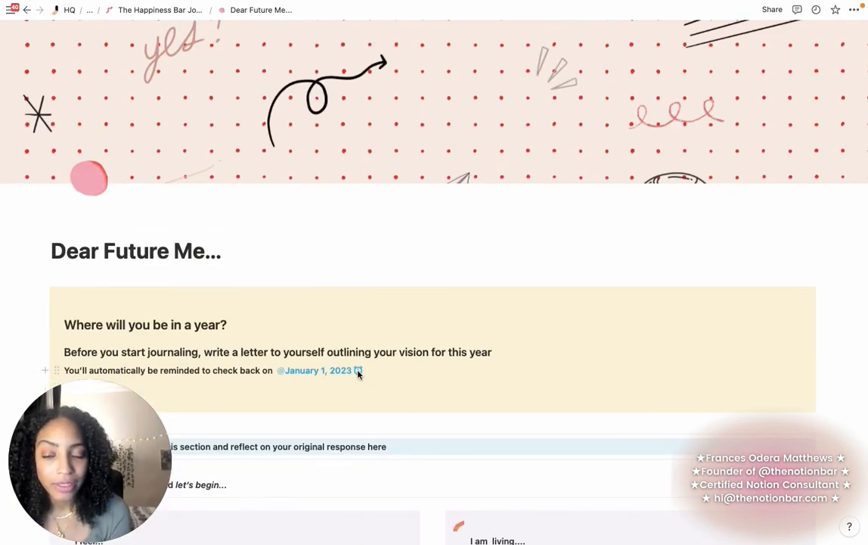
- Insert a June 6, 2022 date mention after the January 1, 2023 reminder on the check-back line
click(413, 369)
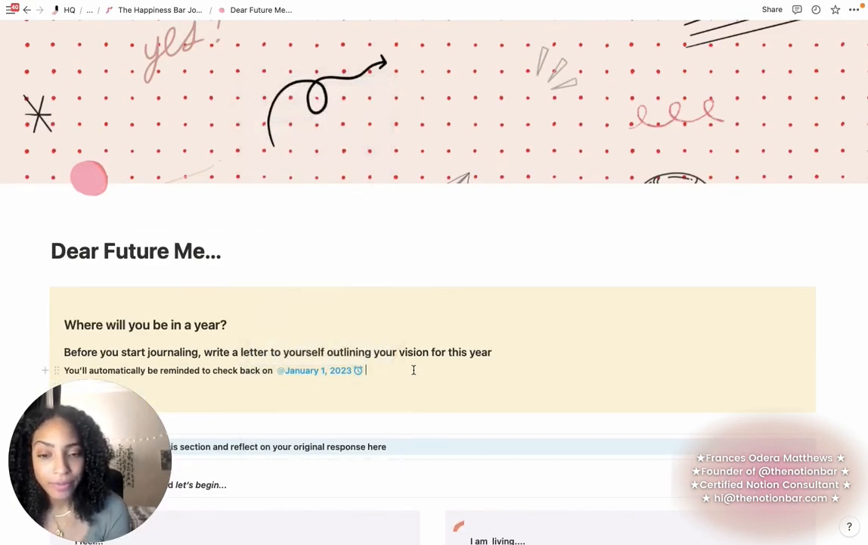
text(@6th)
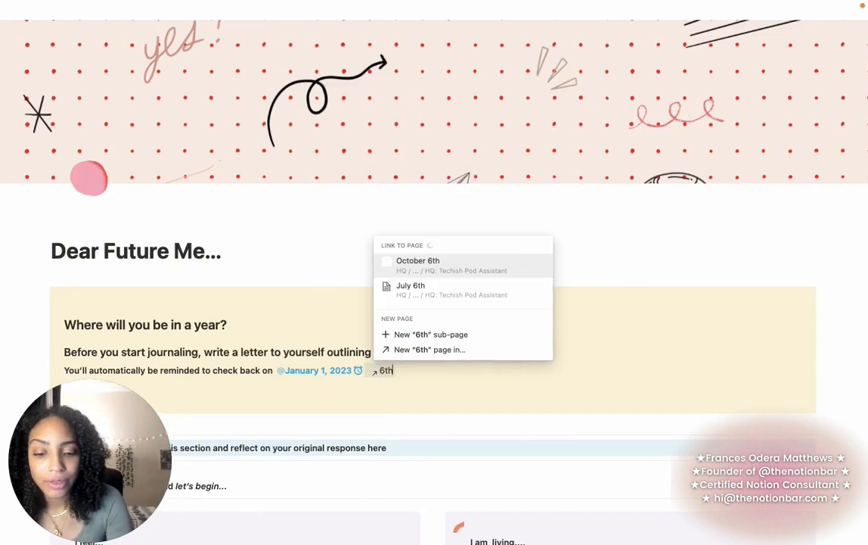
key(BackSpace)
key(BackSpace)
key(BackSpace)
text(j)
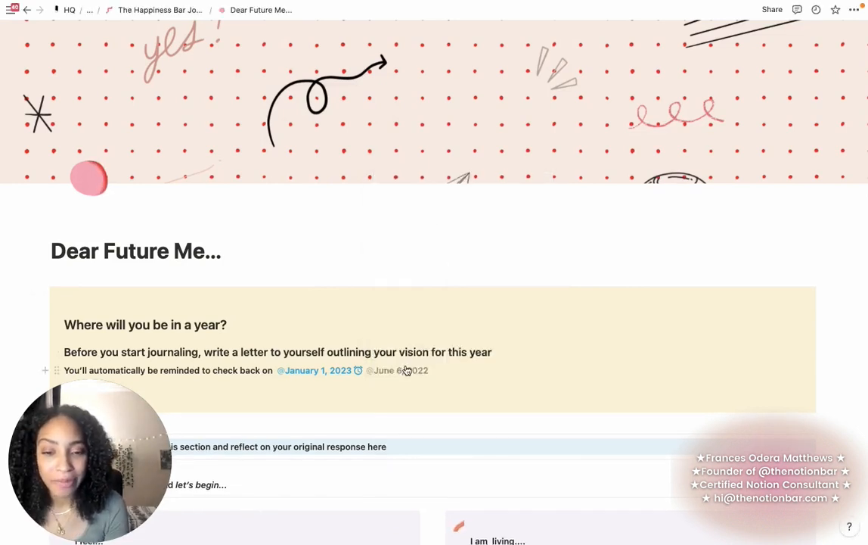
- Set the June 6, 2022 date mention to remind on the day of the event at 9:00 AM
click(405, 371)
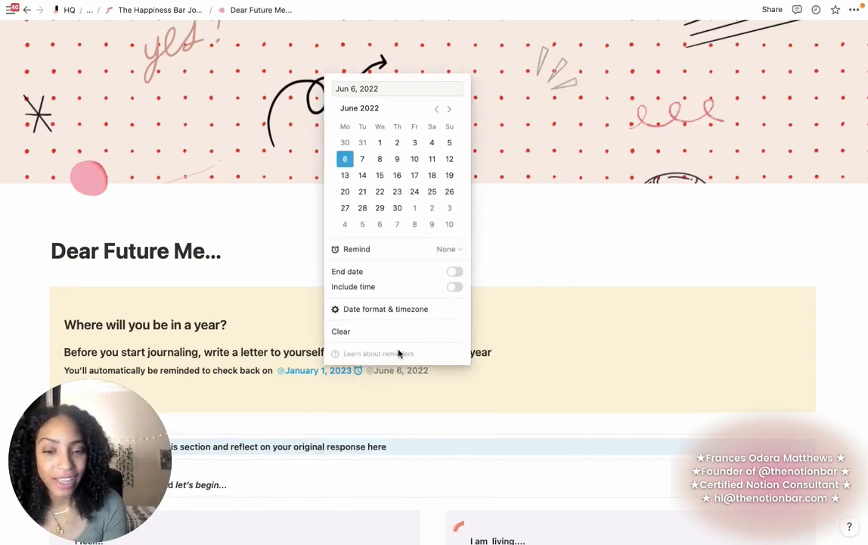
click(448, 249)
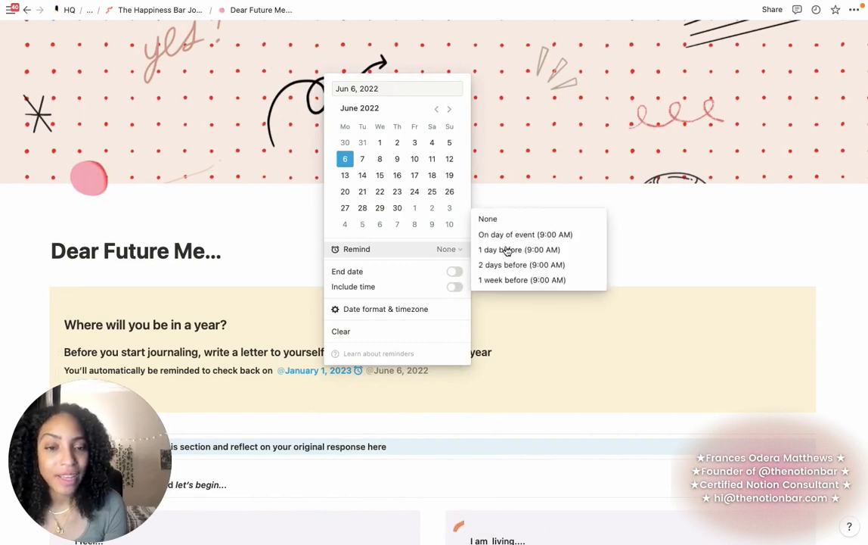
click(539, 232)
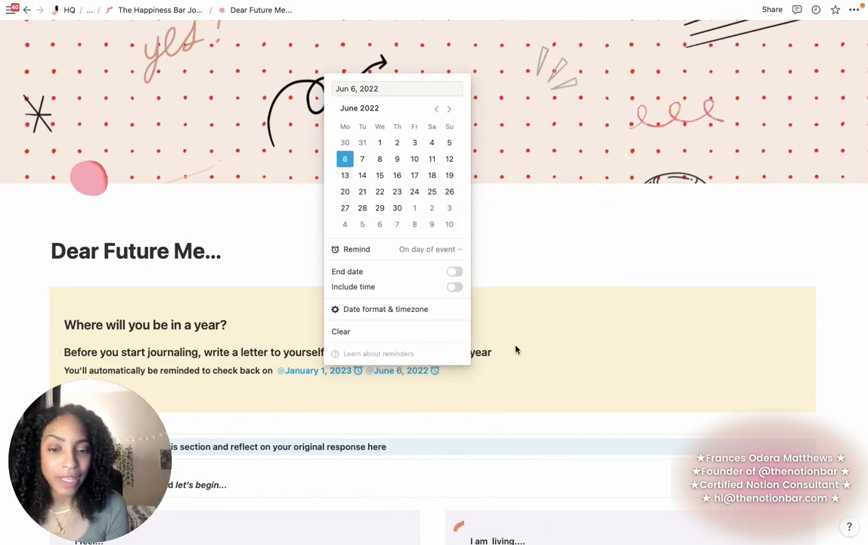
click(516, 348)
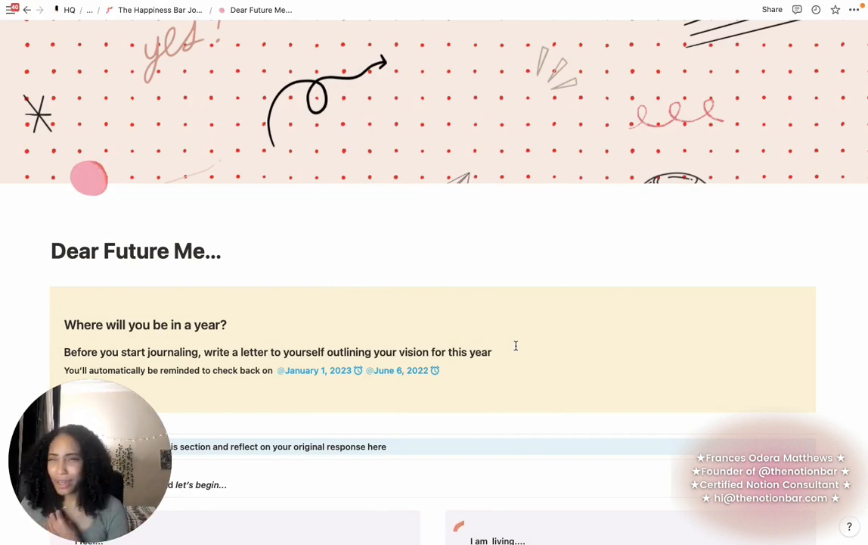
- Return to The Happiness Bar Journal | 2022 page and view its letter, scribble and journal sections
key(super+bracketleft)
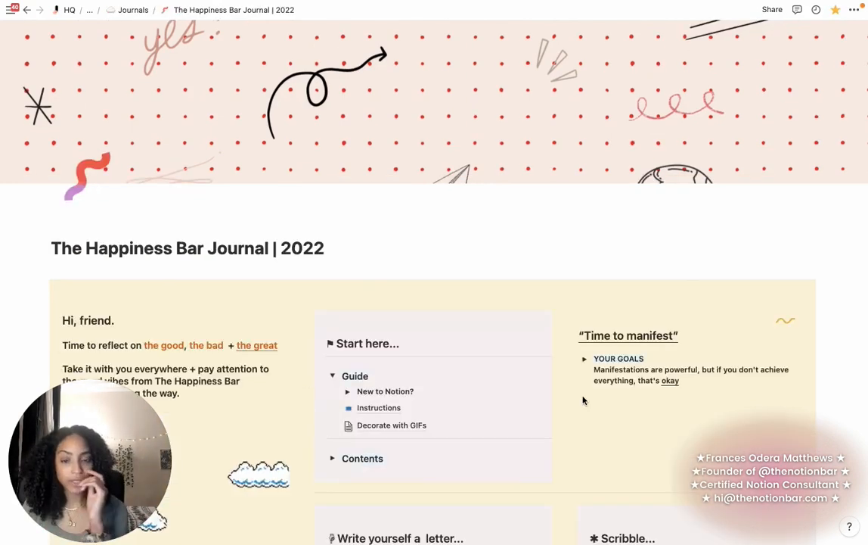
scroll(583, 399, down, 5)
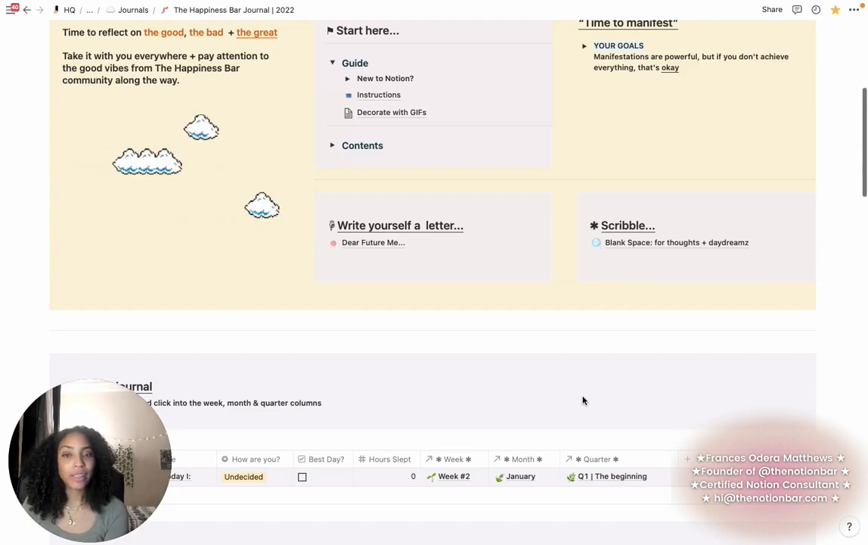
- Review the Journal, Dashboards & Stats and Calendar sections of The Happiness Bar Journal | 2022 page
scroll(582, 400, down, 5)
scroll(583, 399, down, 6)
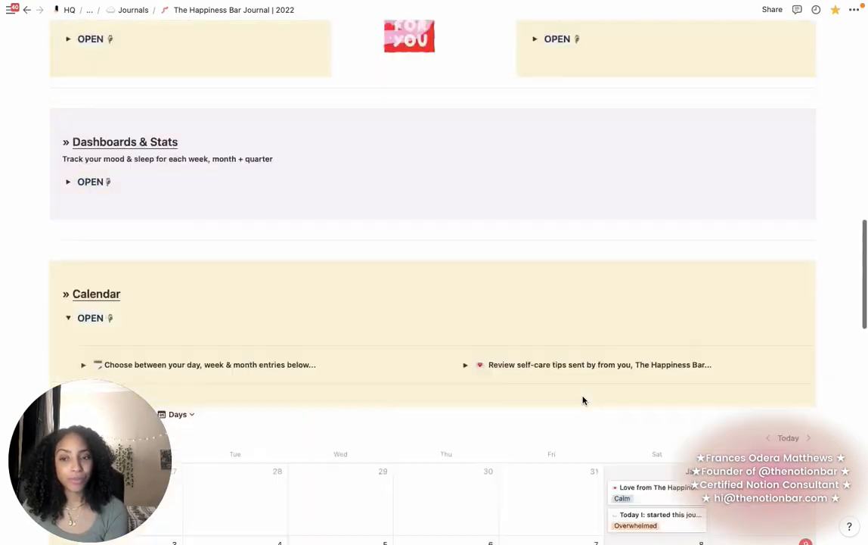
scroll(583, 399, down, 9)
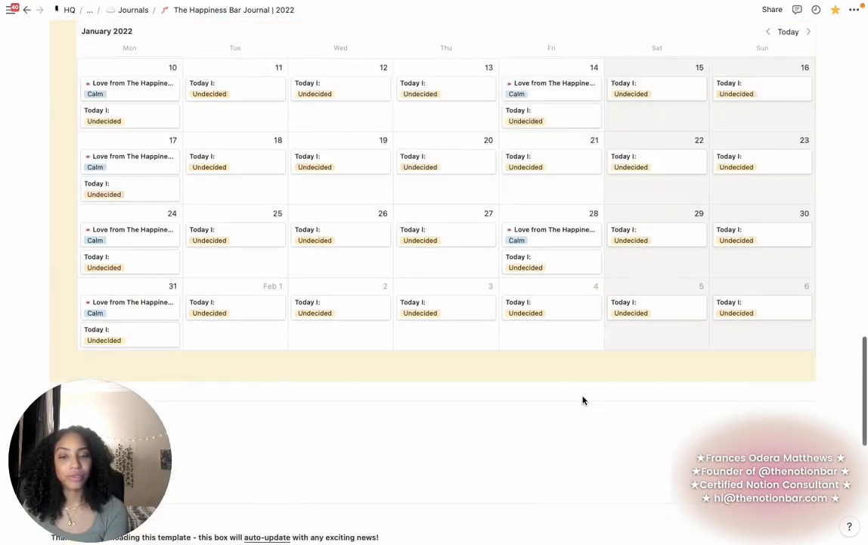
scroll(582, 400, up, 14)
scroll(582, 400, up, 10)
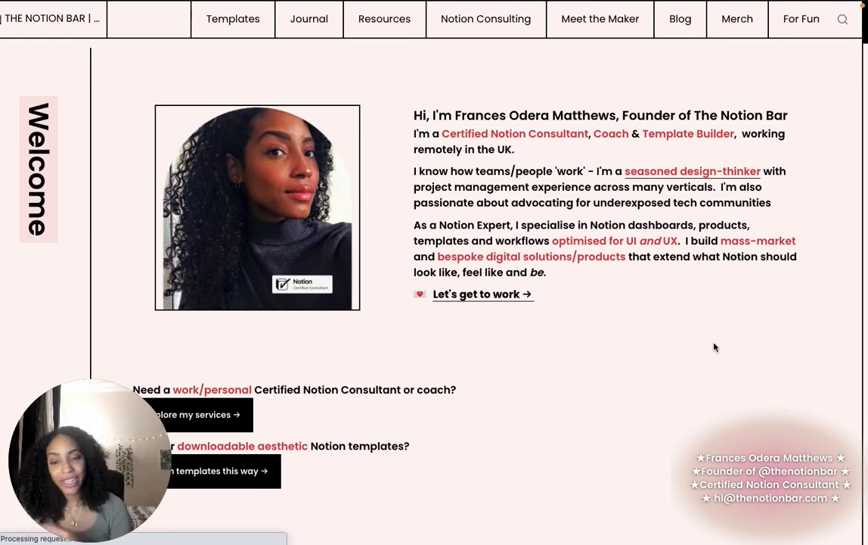
- Examine The Notion Bar website's home page, covering the How Can I Help? services and the popular templates
scroll(715, 347, down, 10)
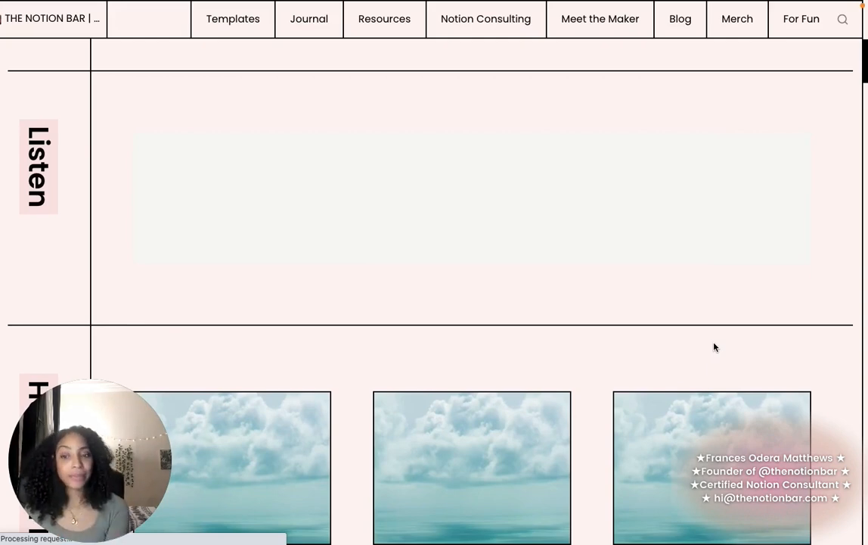
scroll(715, 348, down, 5)
scroll(715, 347, down, 1)
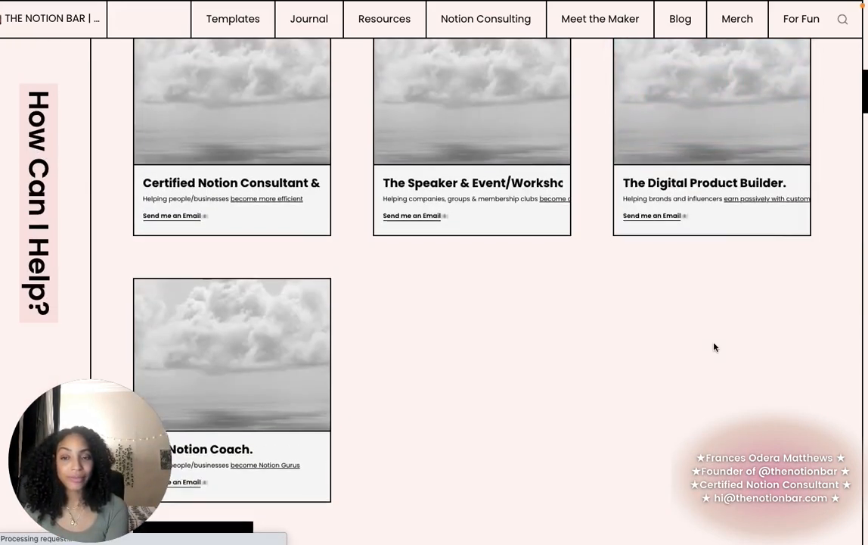
scroll(715, 348, up, 1)
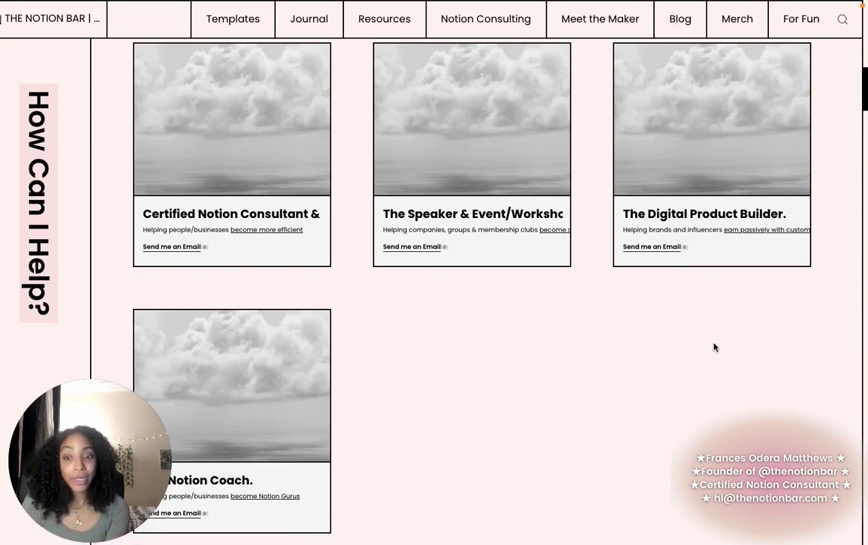
scroll(715, 347, down, 10)
scroll(715, 347, down, 1)
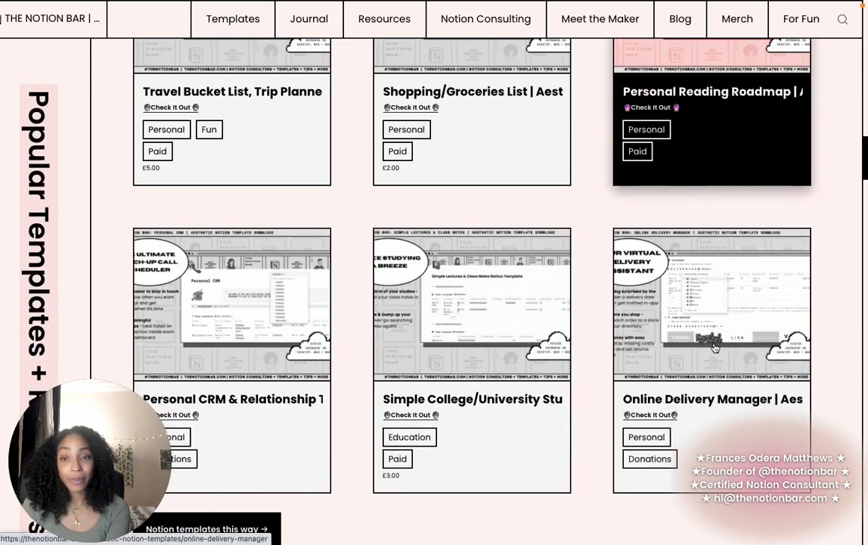
scroll(715, 348, up, 10)
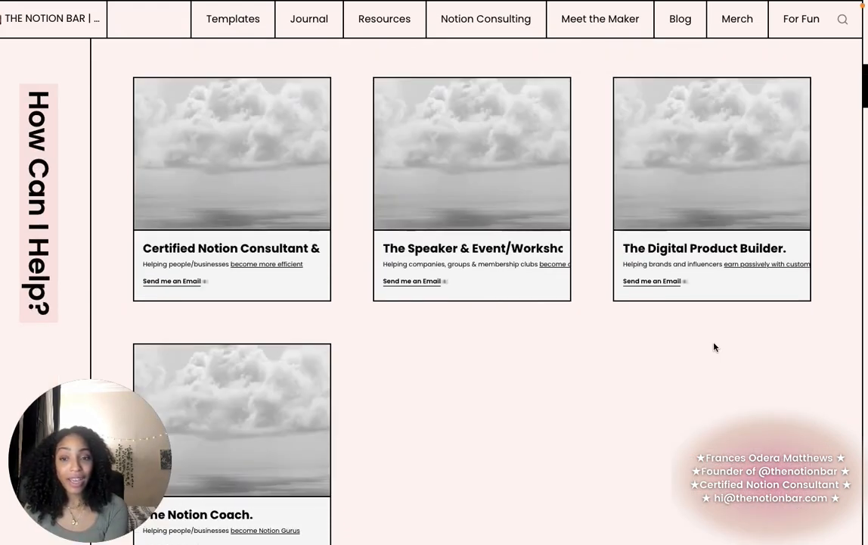
scroll(715, 347, down, 1)
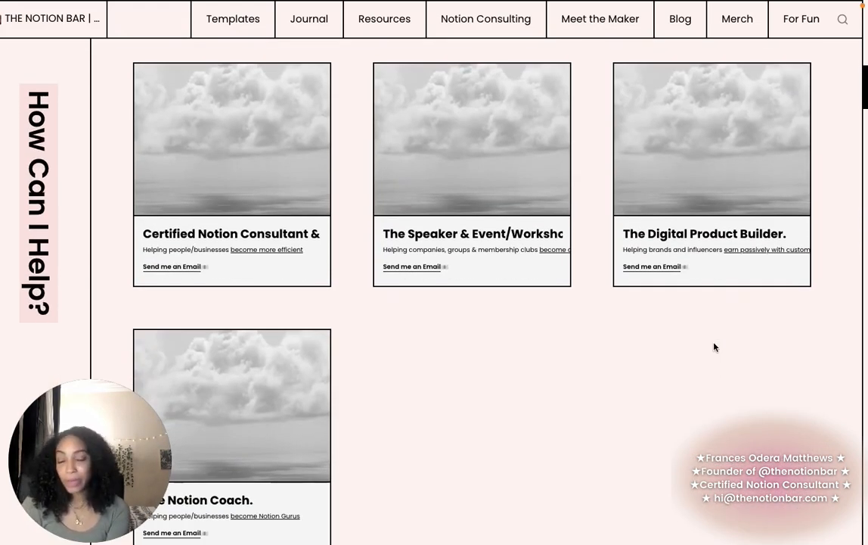
scroll(715, 348, down, 3)
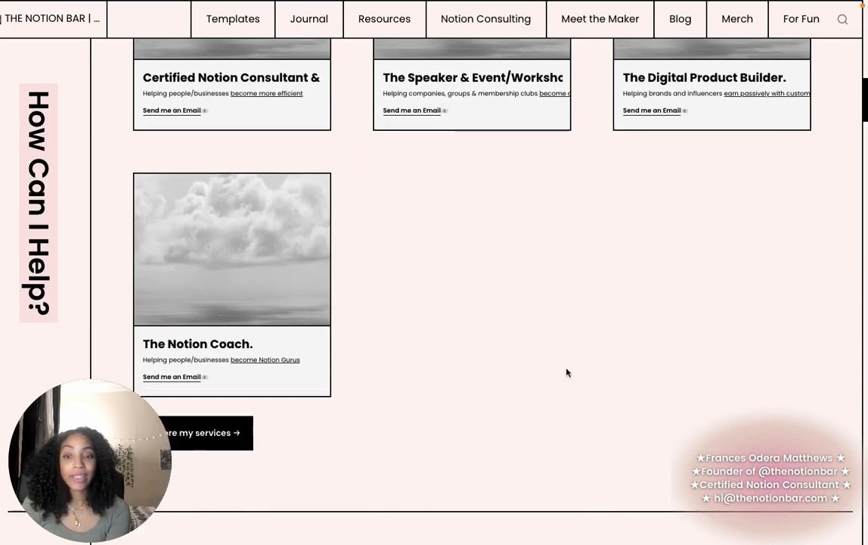
- Open The Notion Coach service and examine the Boost, Reset, Helpline and Alchemist coaching packages
click(256, 337)
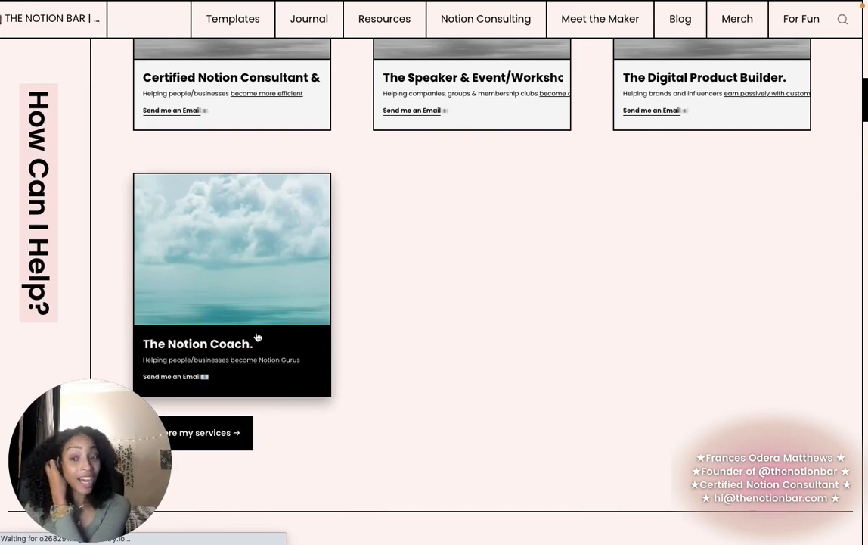
scroll(257, 336, down, 10)
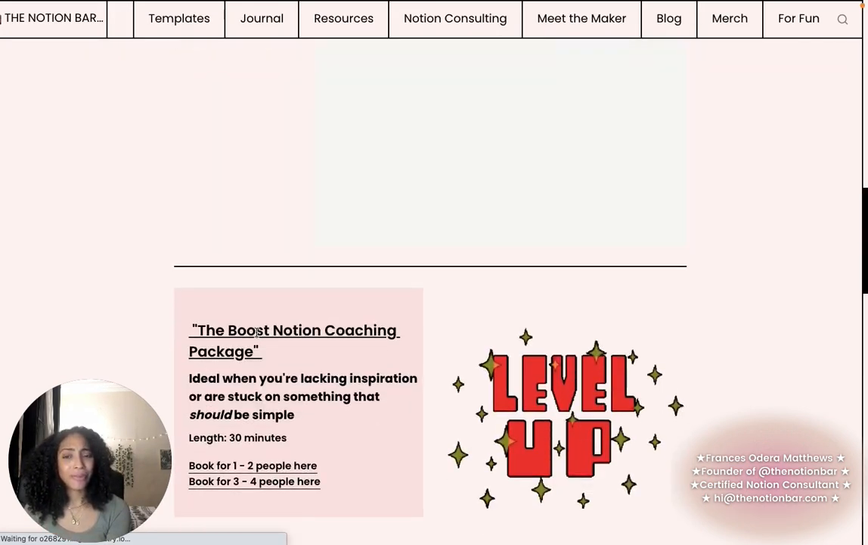
scroll(257, 335, down, 4)
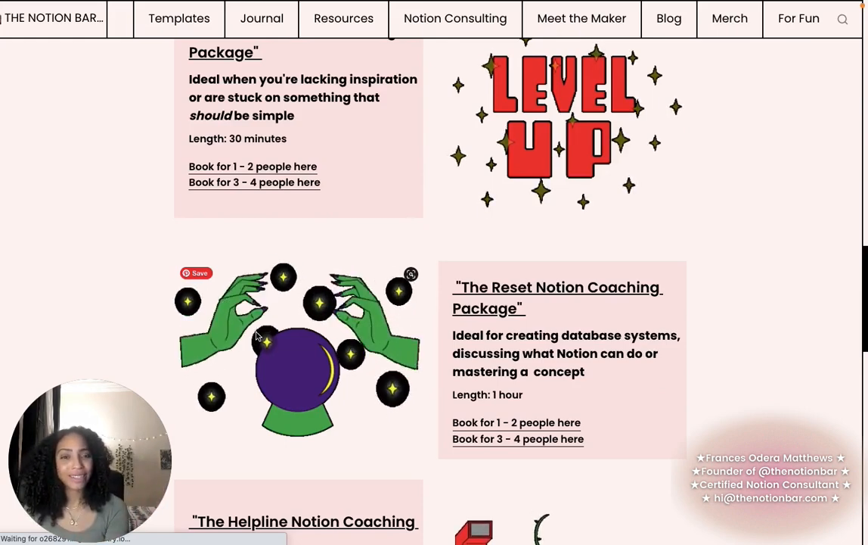
scroll(256, 337, down, 4)
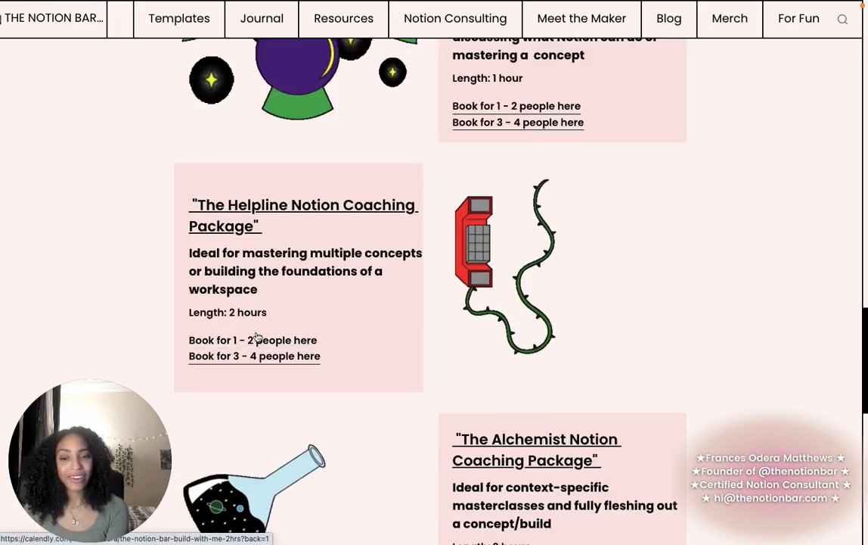
scroll(257, 337, down, 5)
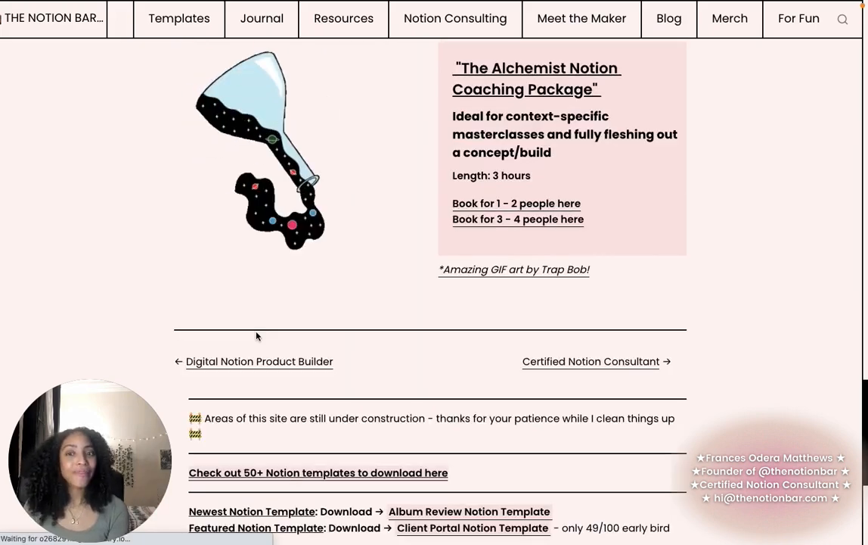